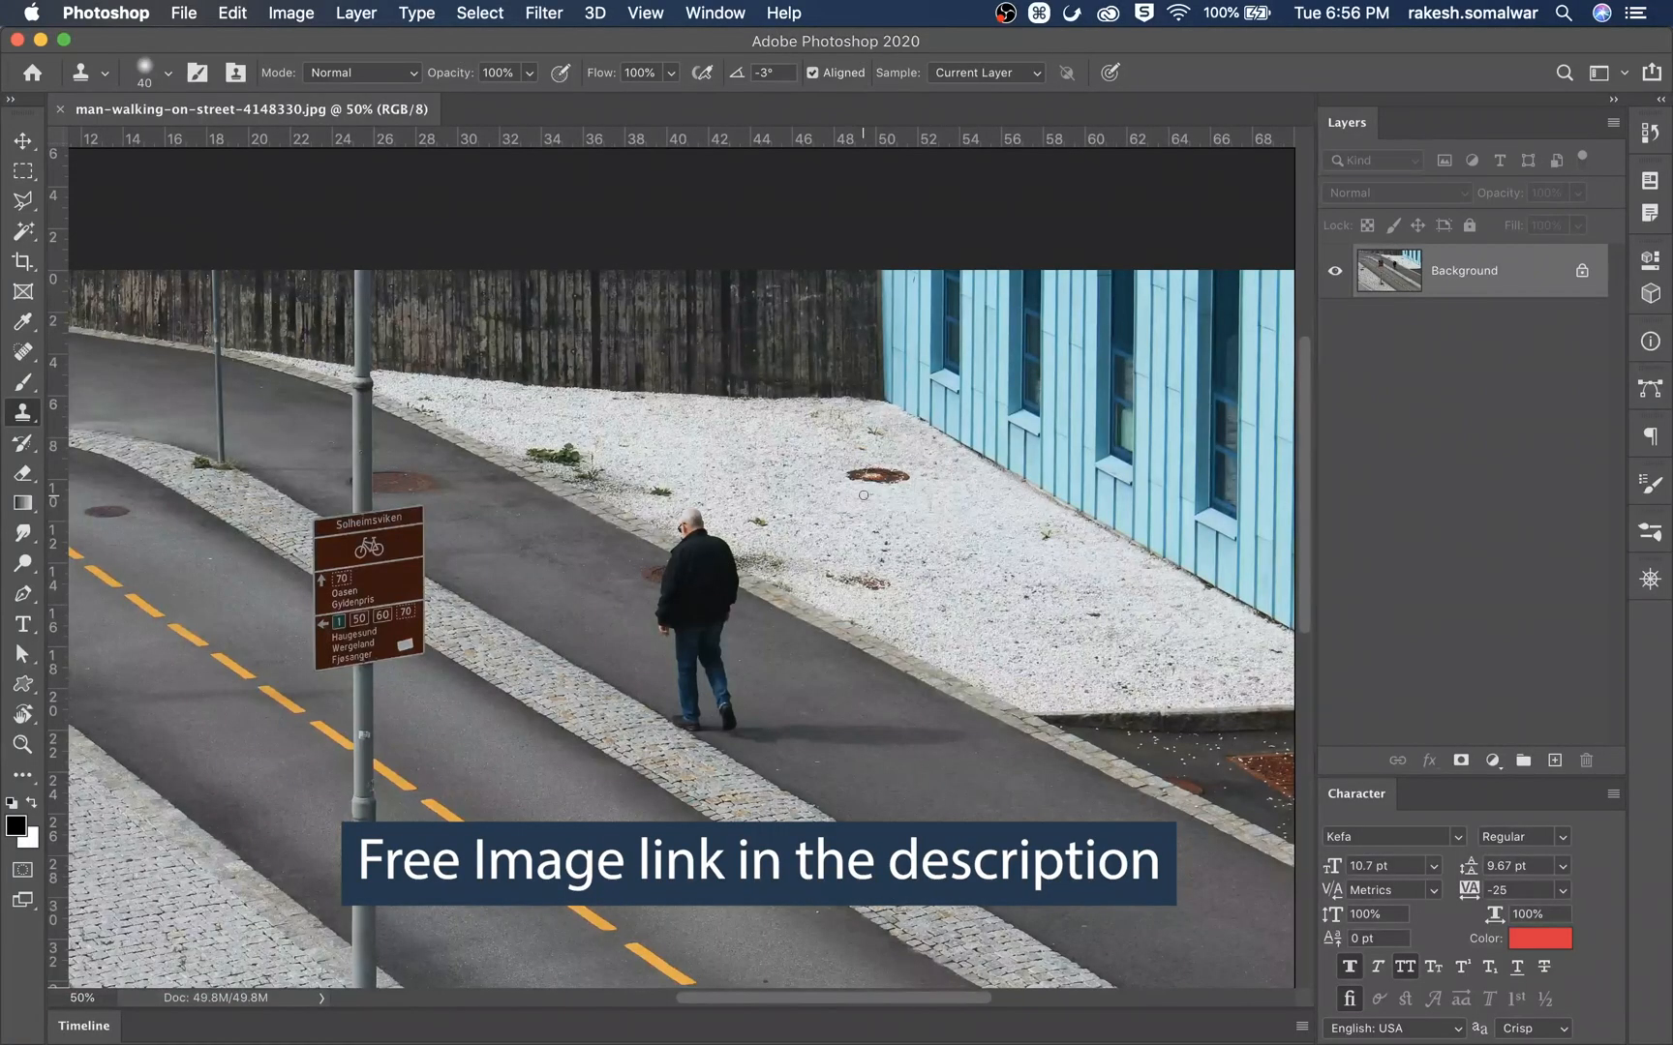
# Step: Outline a clean strip of path, curb and cobblestone just left of the walking man with the Polygonal Lasso
pyautogui.press('super+equal')
pyautogui.click(23, 201)
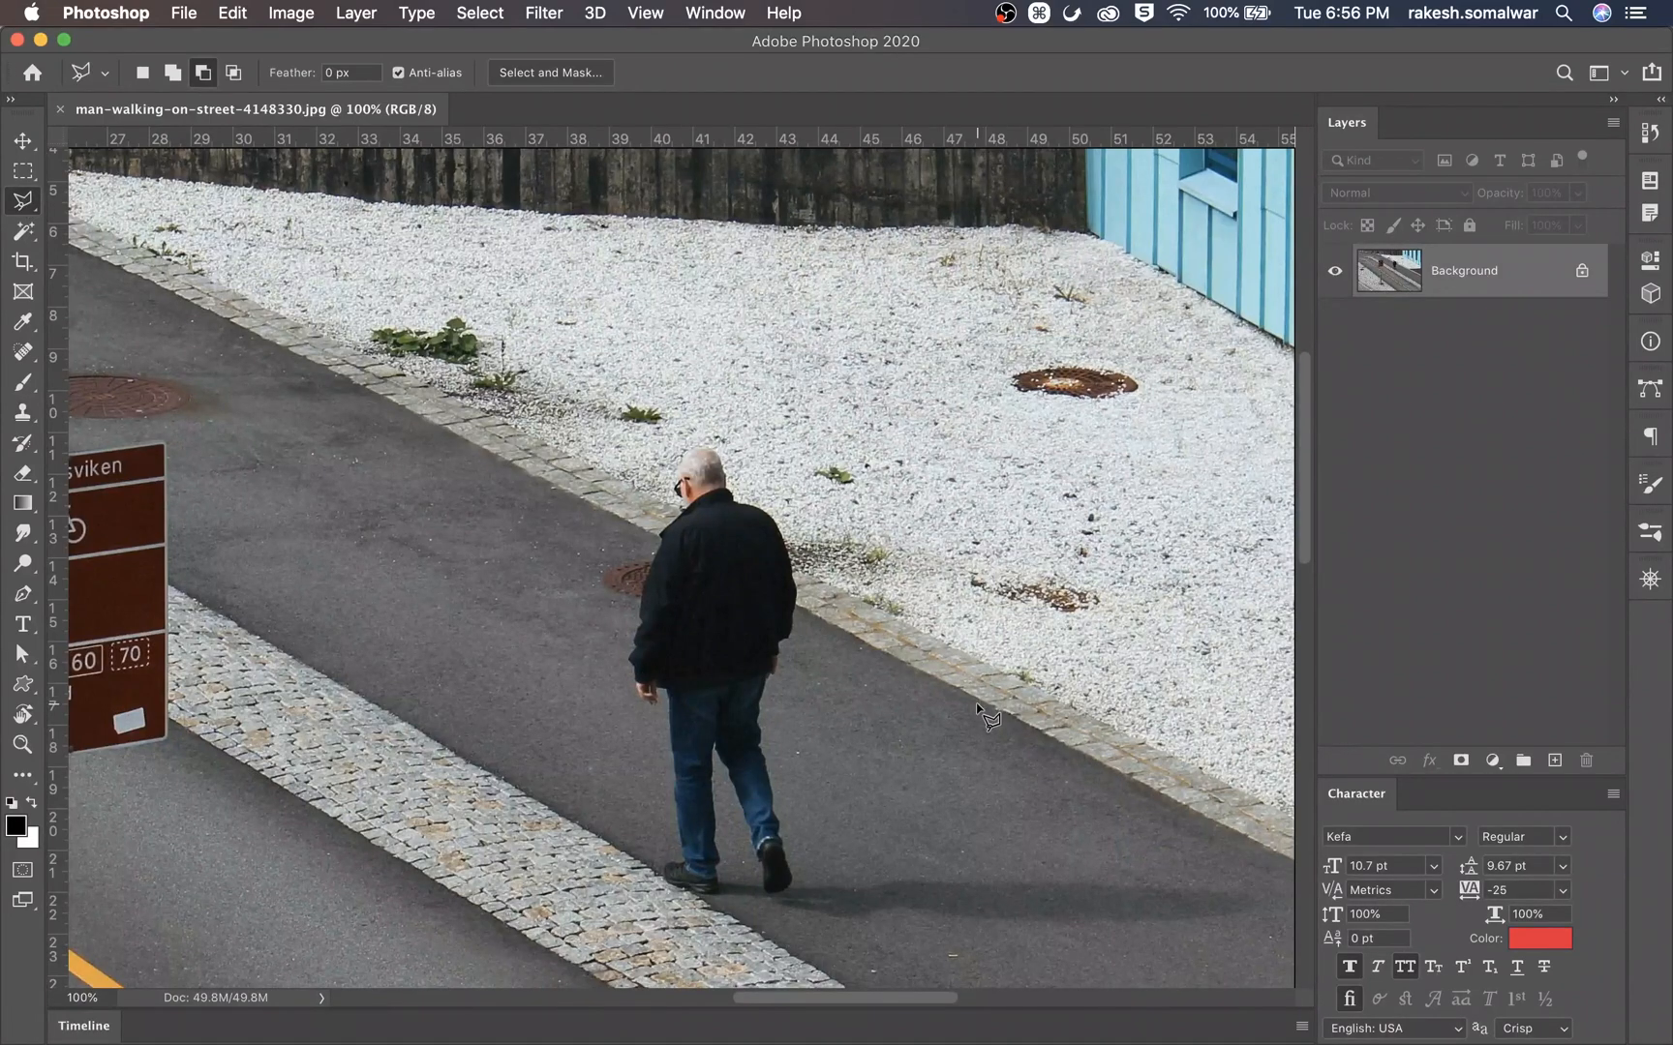
pyautogui.moveTo(950, 658); pyautogui.dragTo(859, 552)
pyautogui.press('super+r')
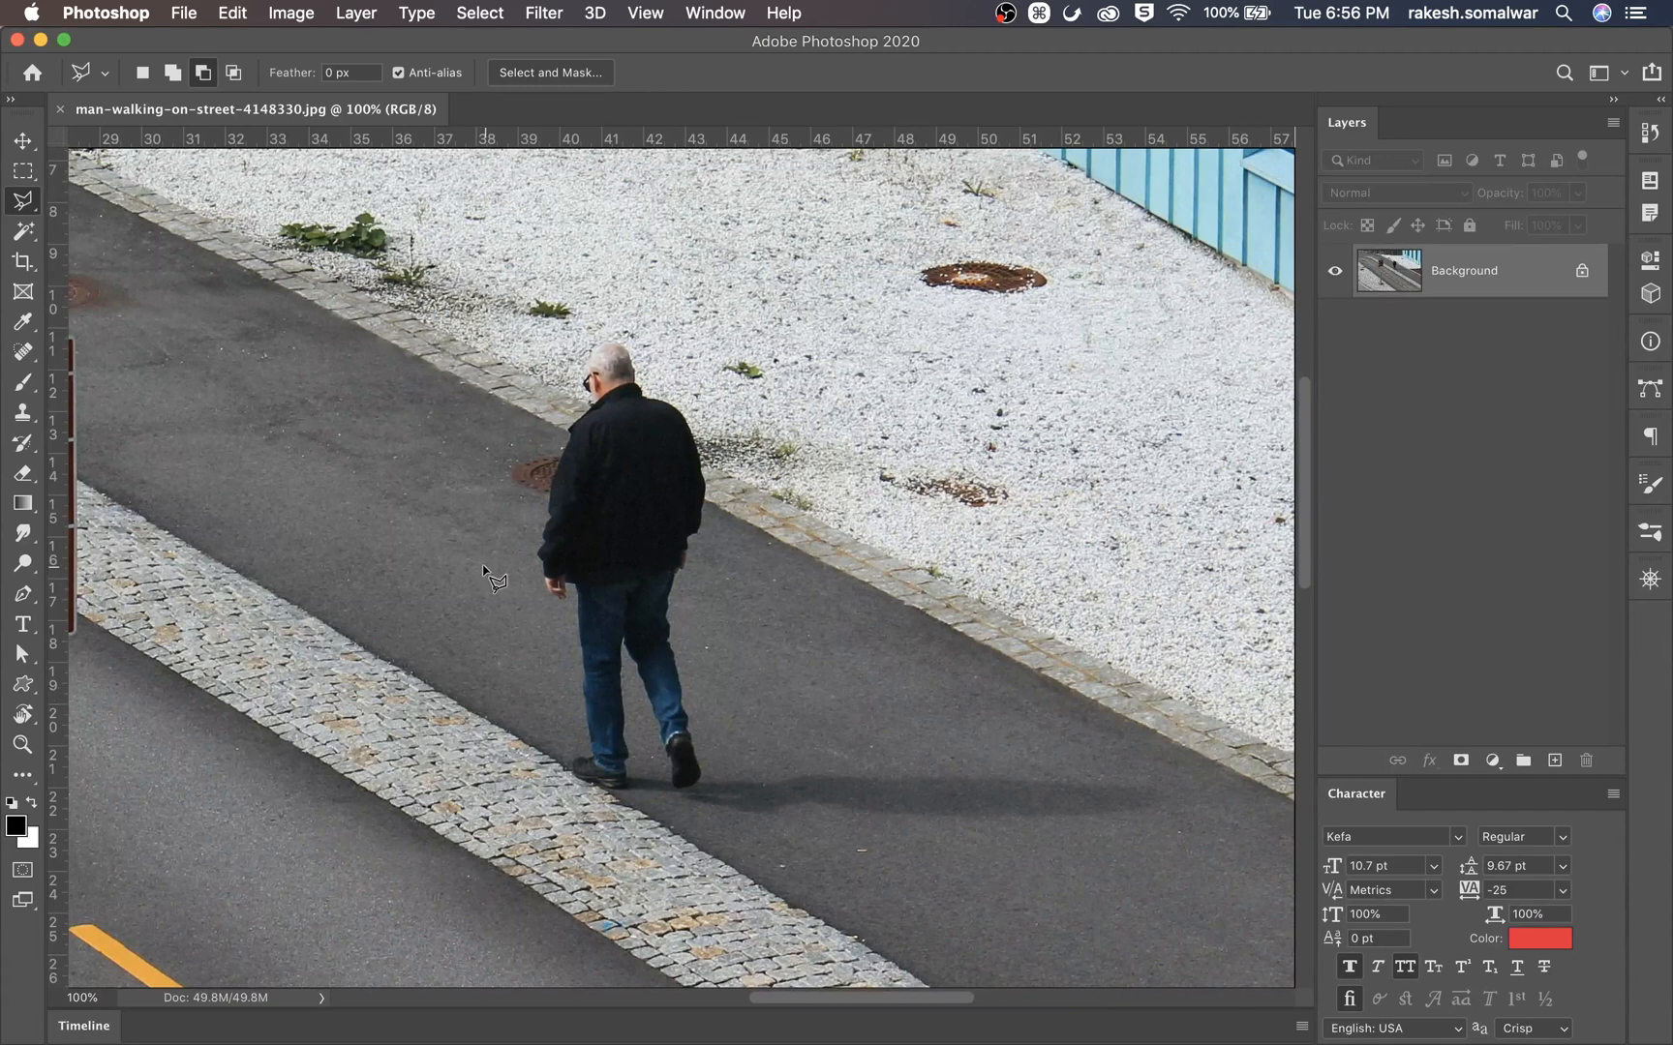
pyautogui.click(437, 721)
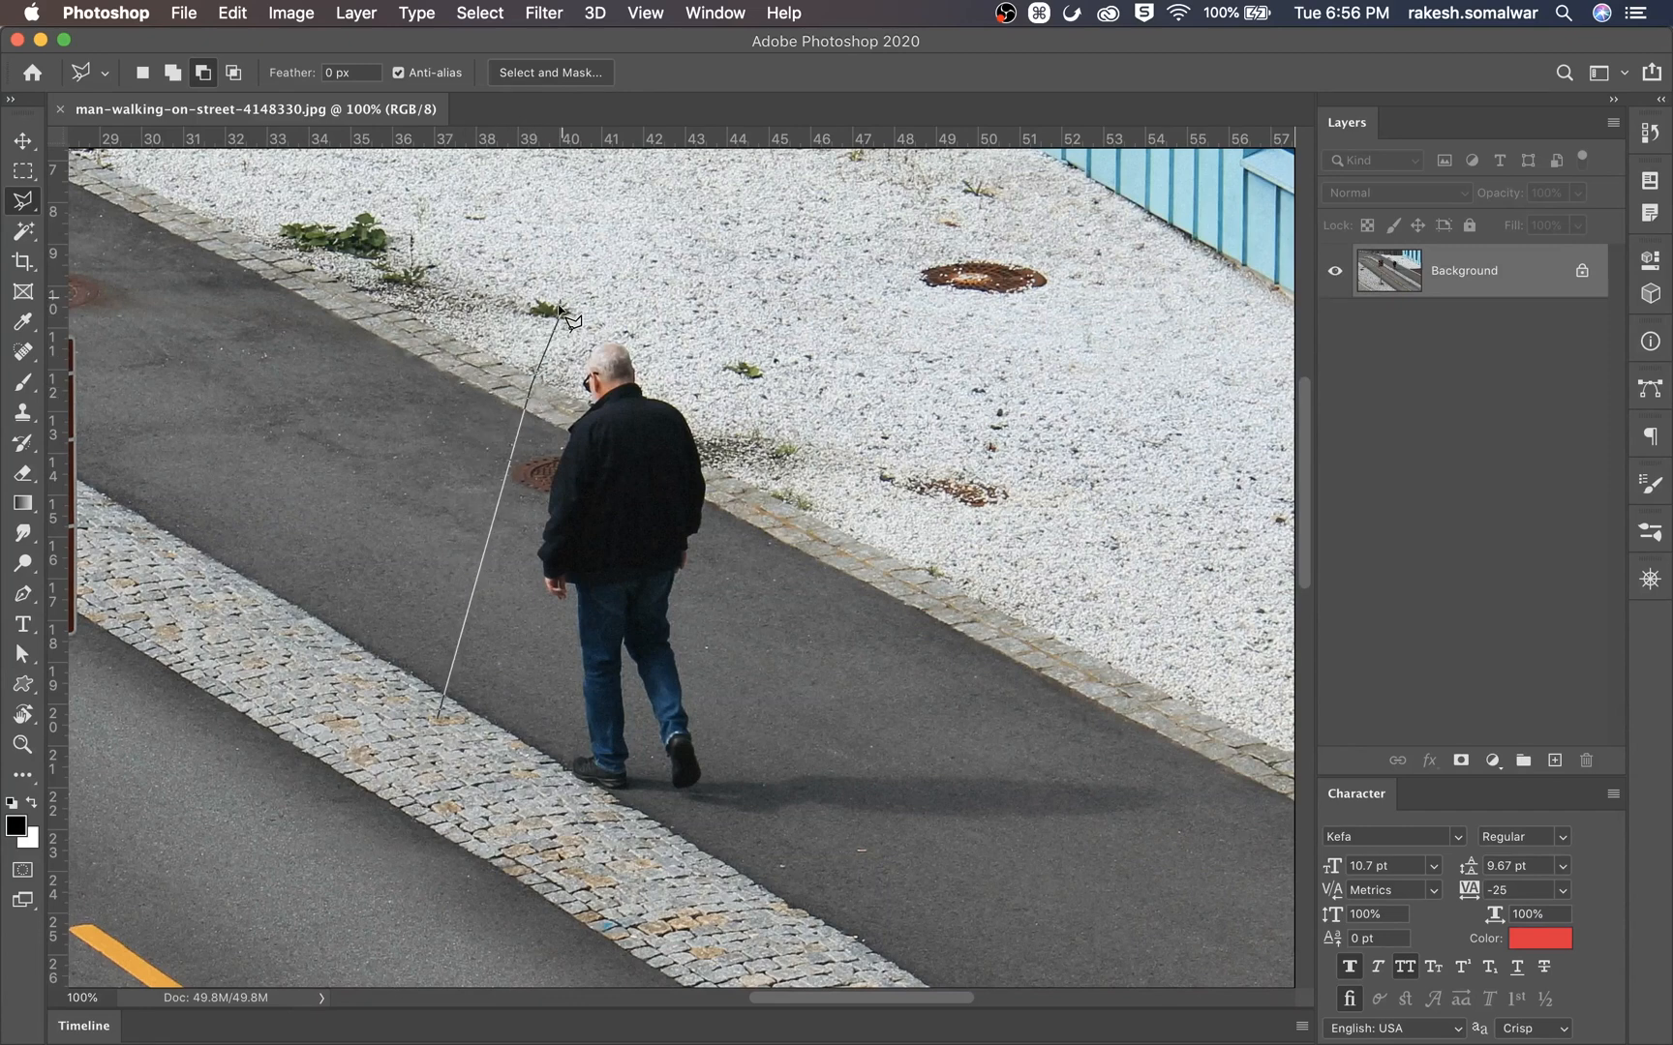
pyautogui.click(558, 319)
pyautogui.click(371, 307)
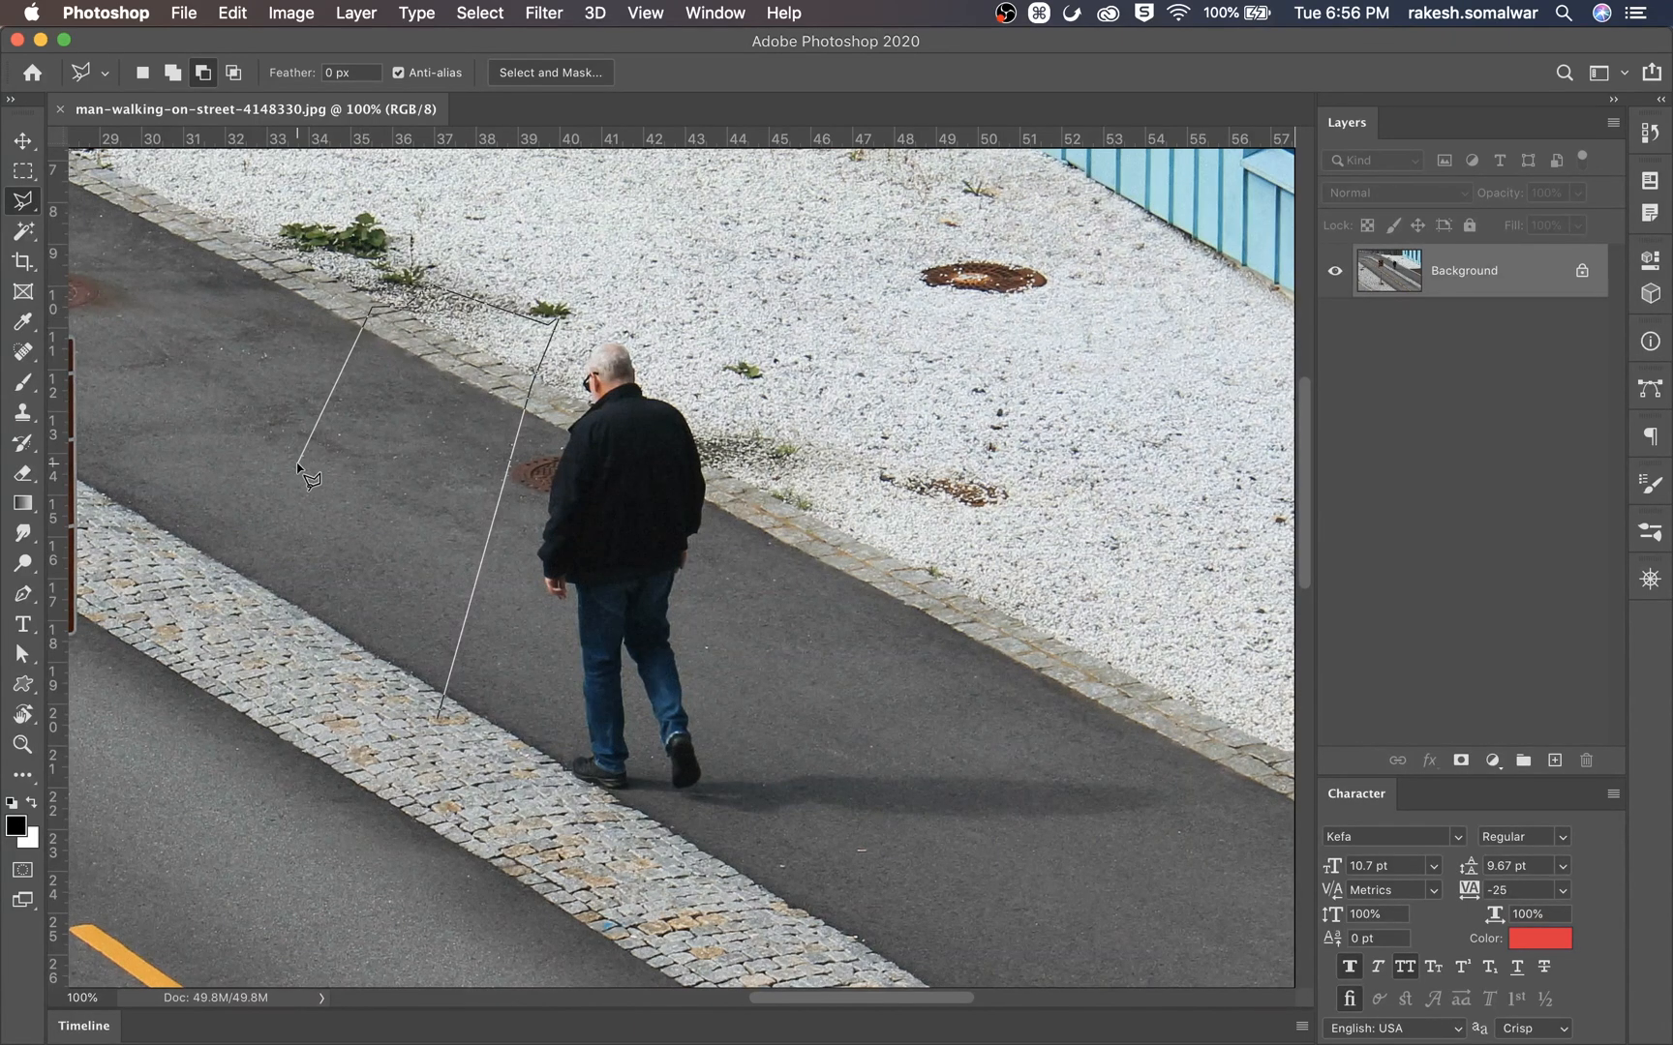
pyautogui.click(297, 465)
pyautogui.click(262, 641)
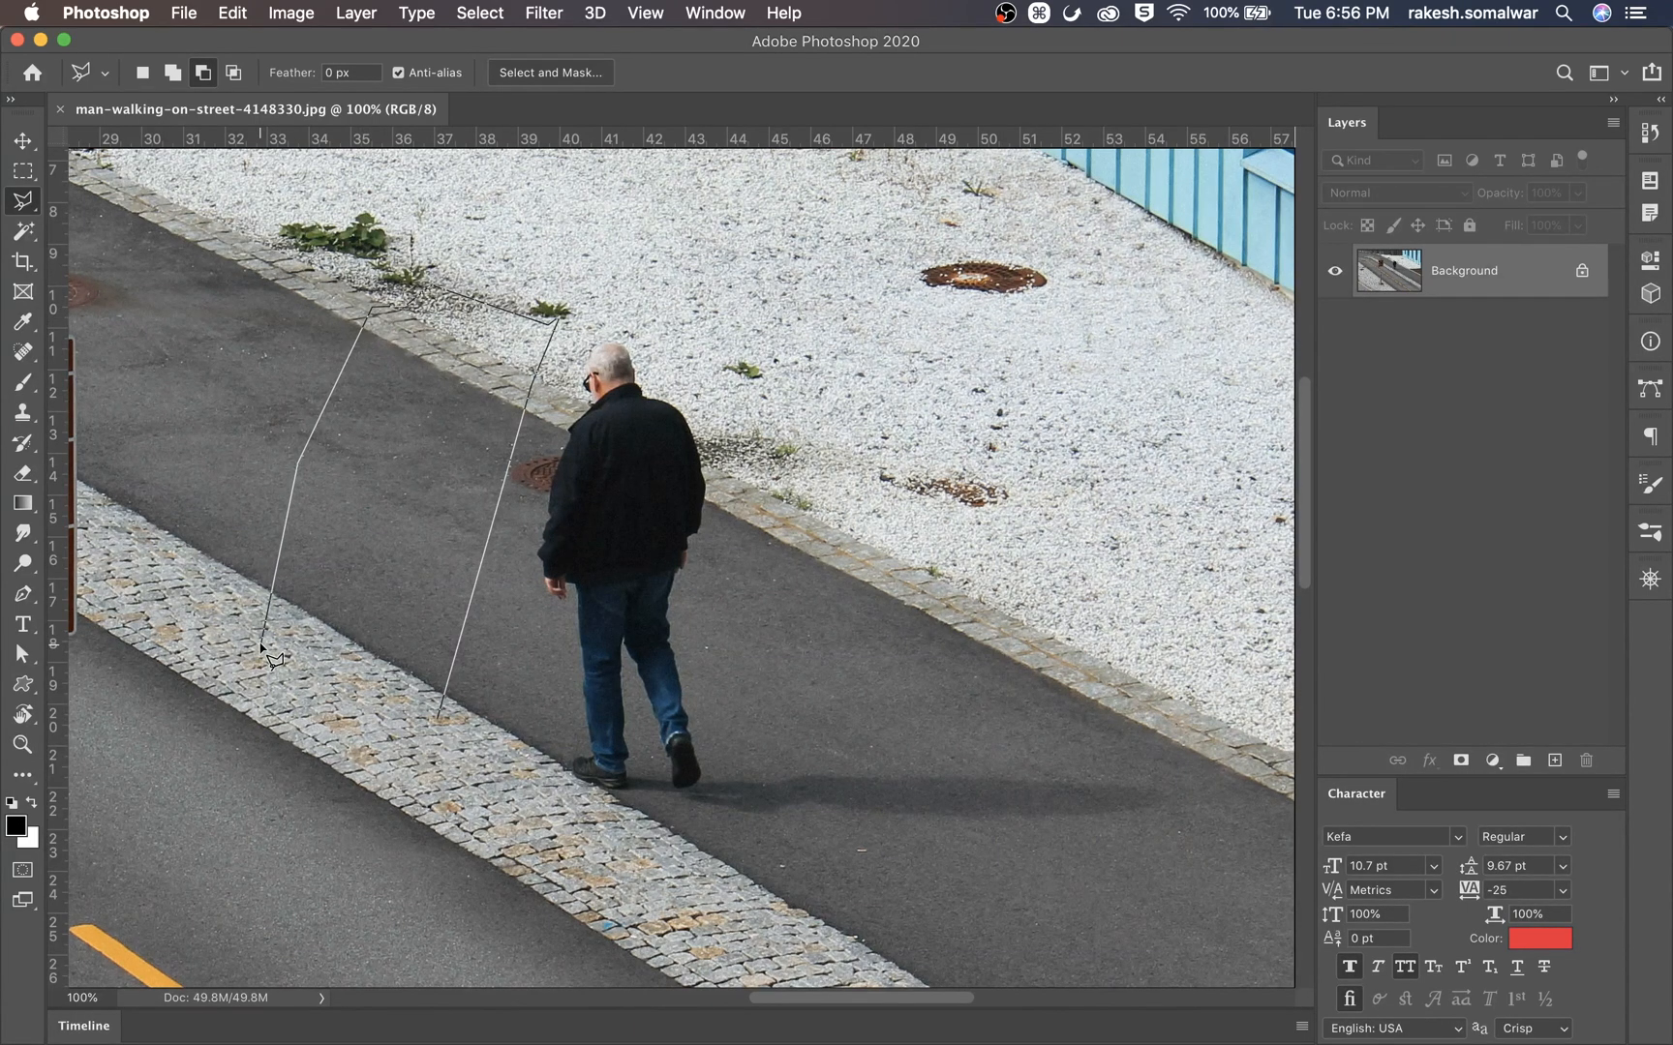
pyautogui.click(414, 744)
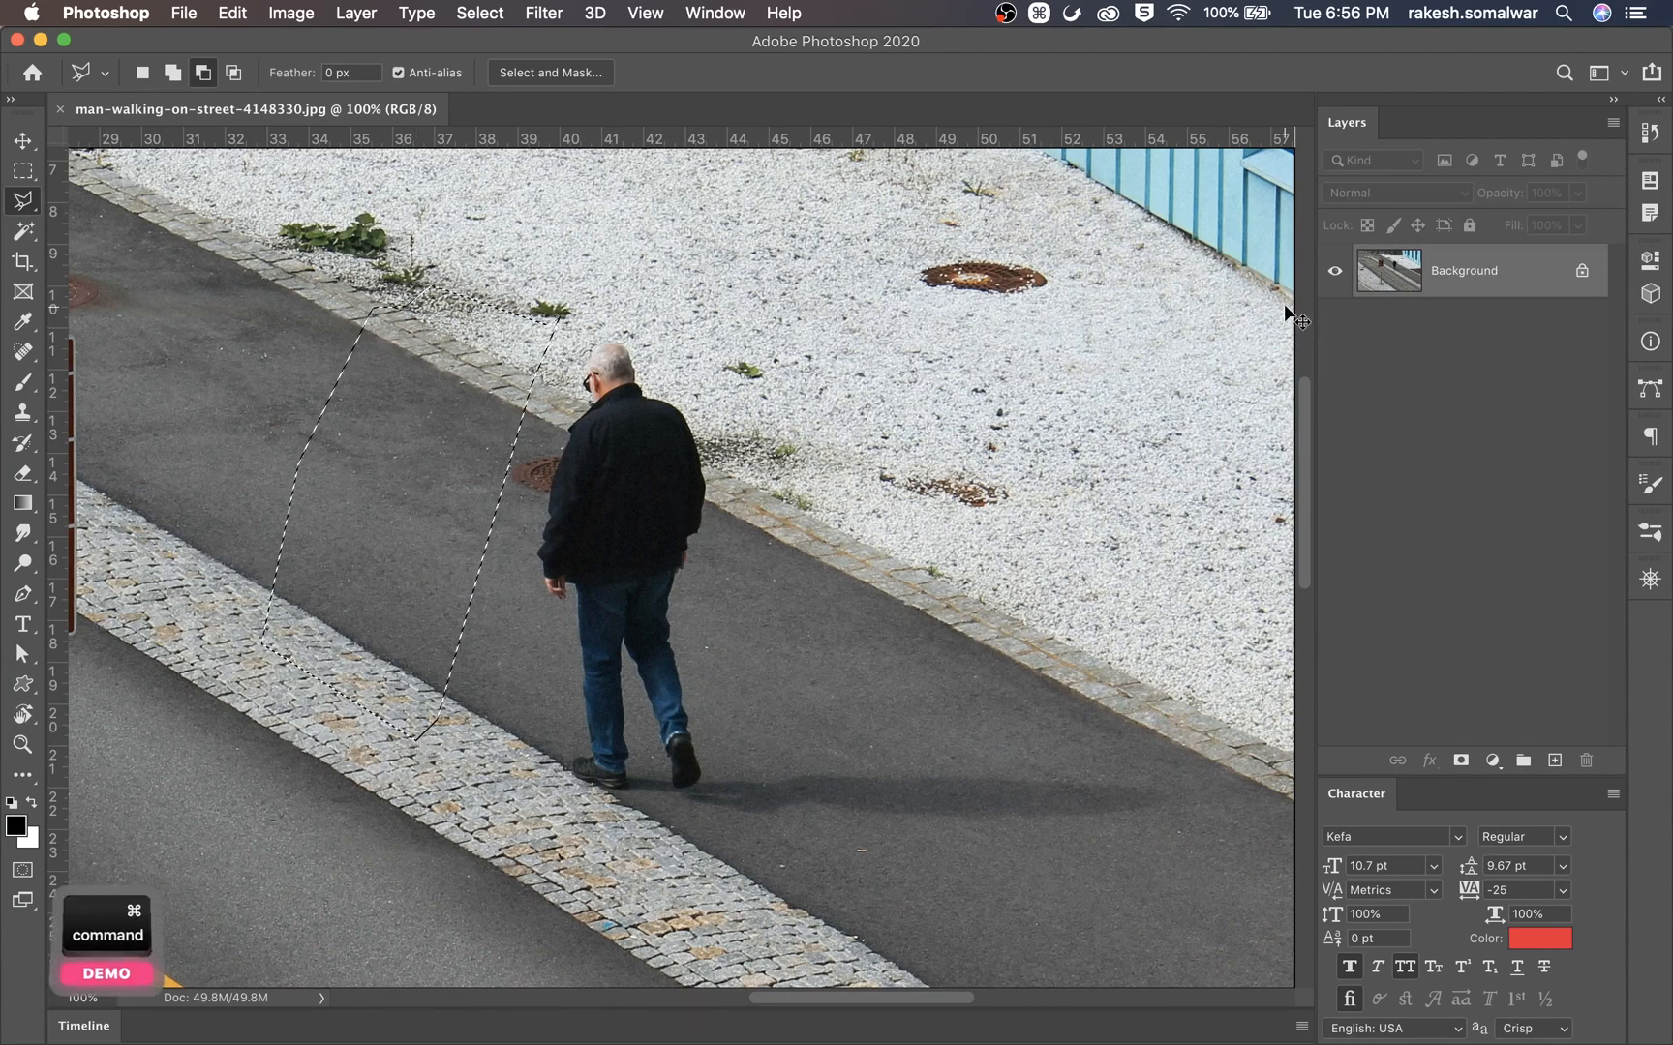
# Step: Copy the selected strip of path to a new layer and move it over the man's body
pyautogui.press('super+j')
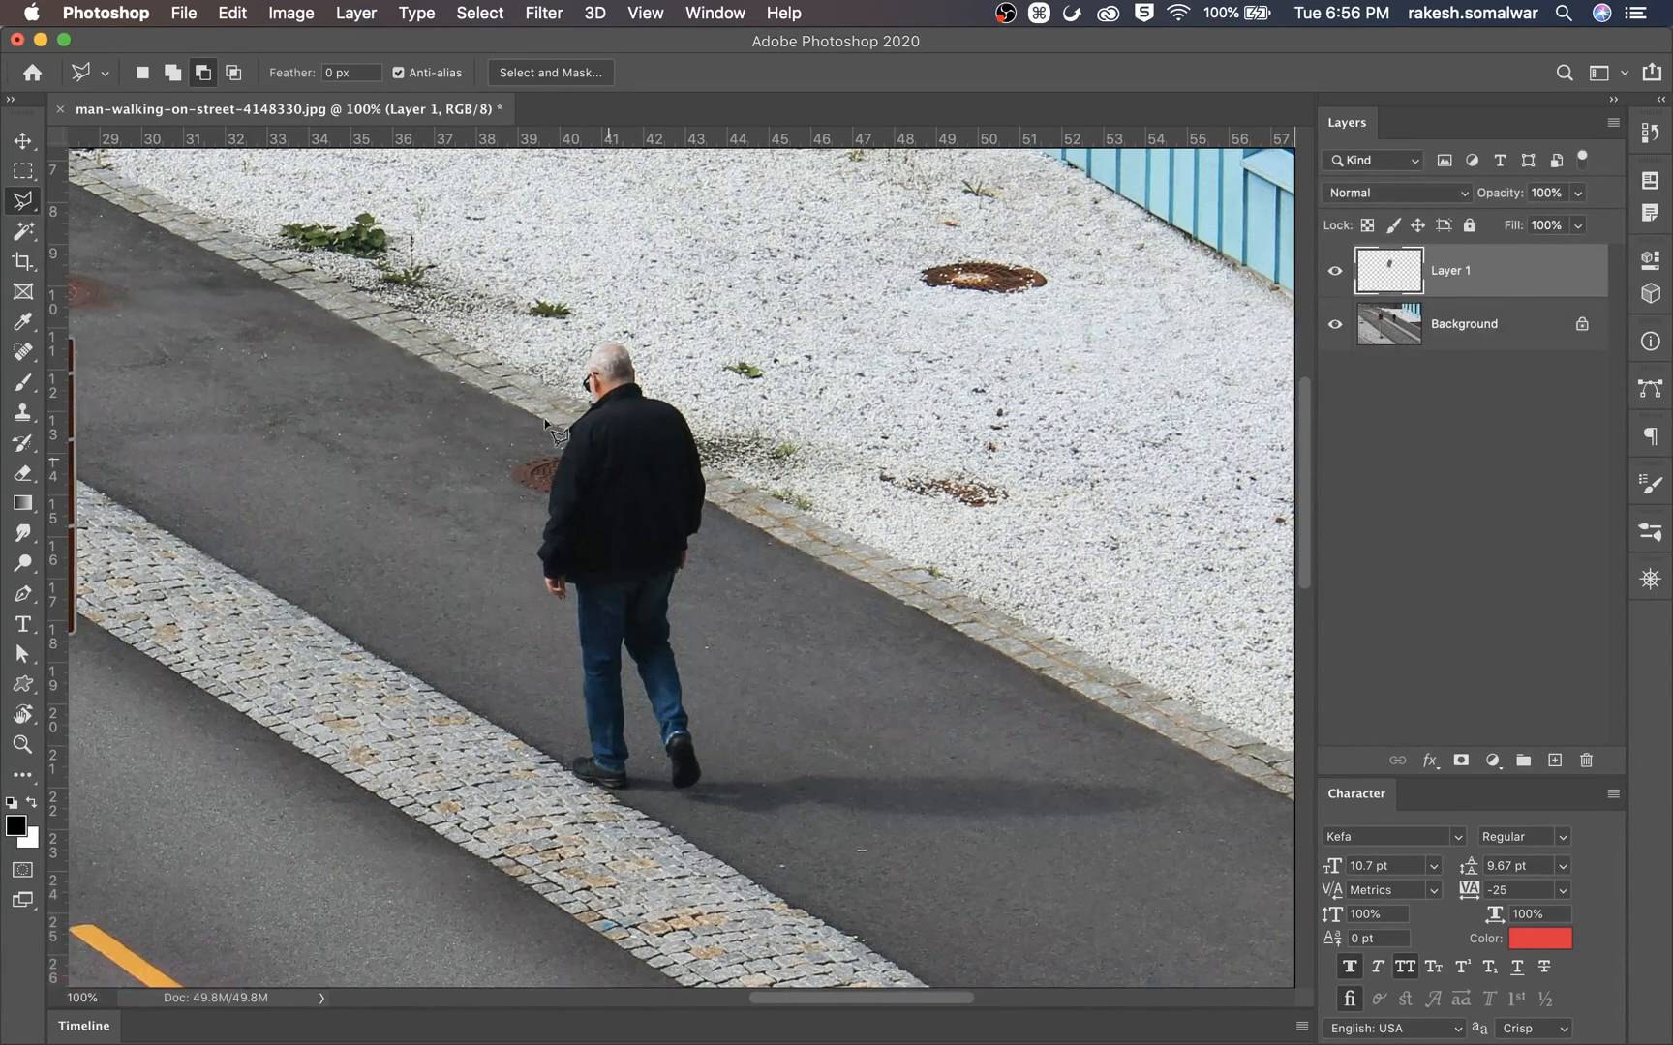
pyautogui.press('v')
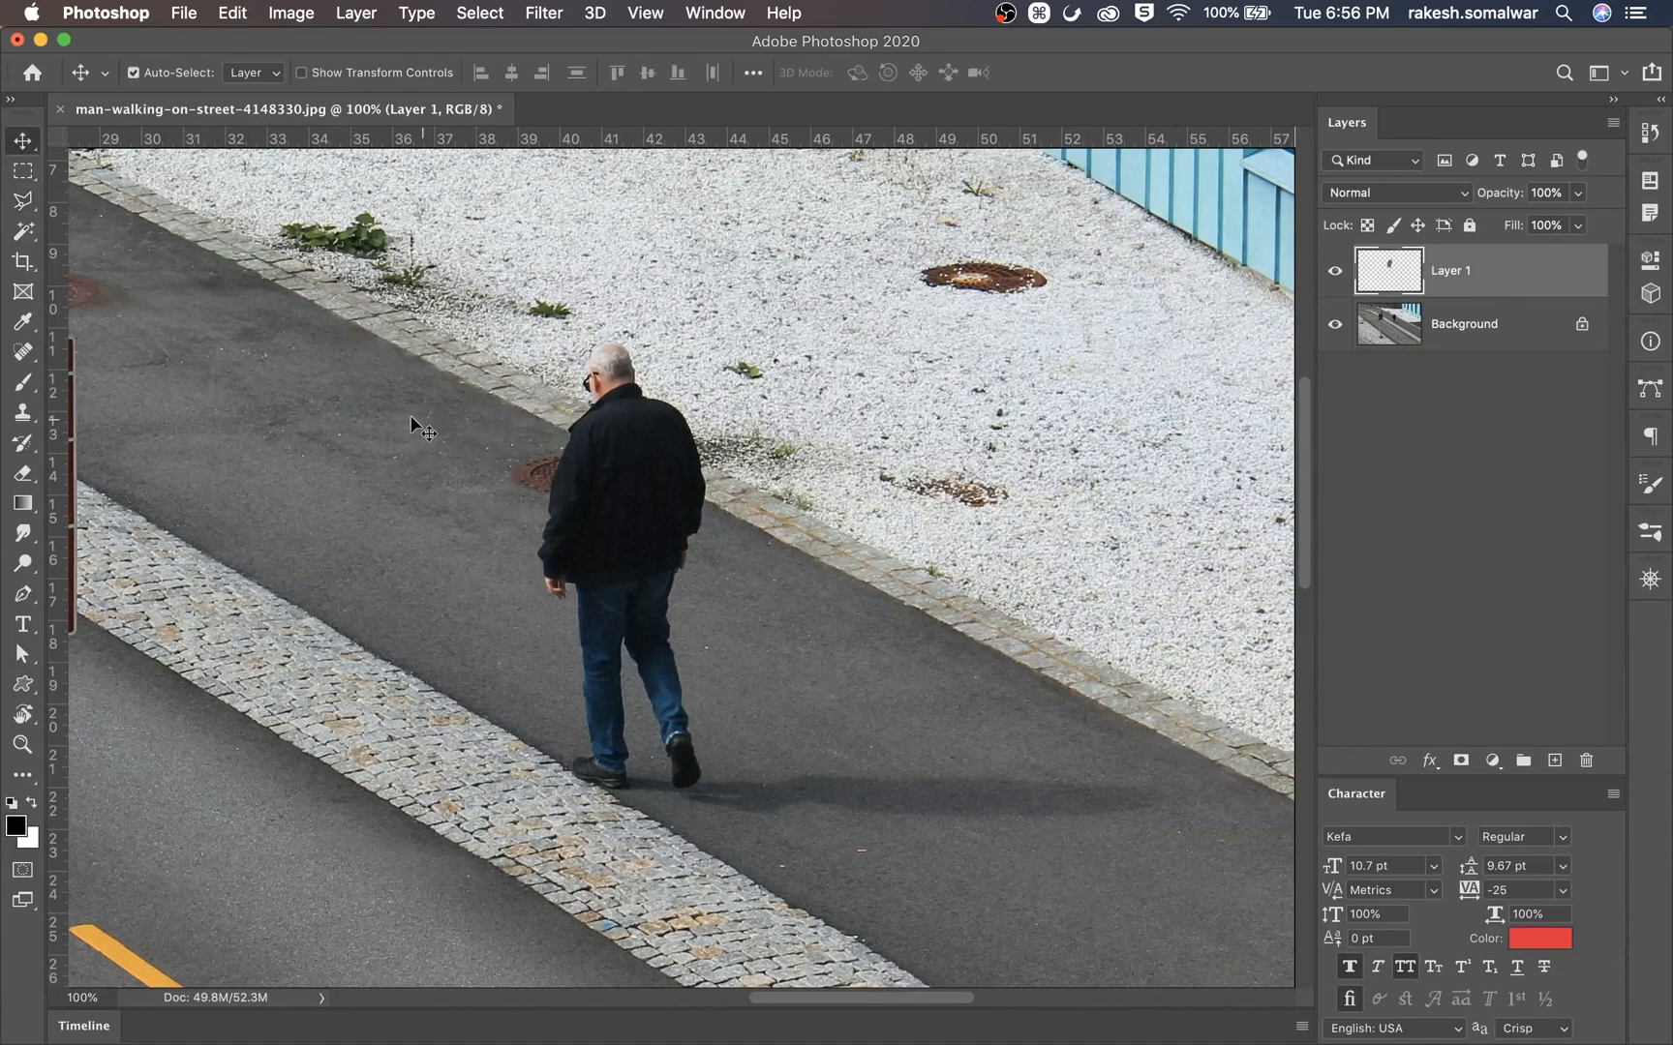
pyautogui.moveTo(410, 417); pyautogui.dragTo(606, 524)
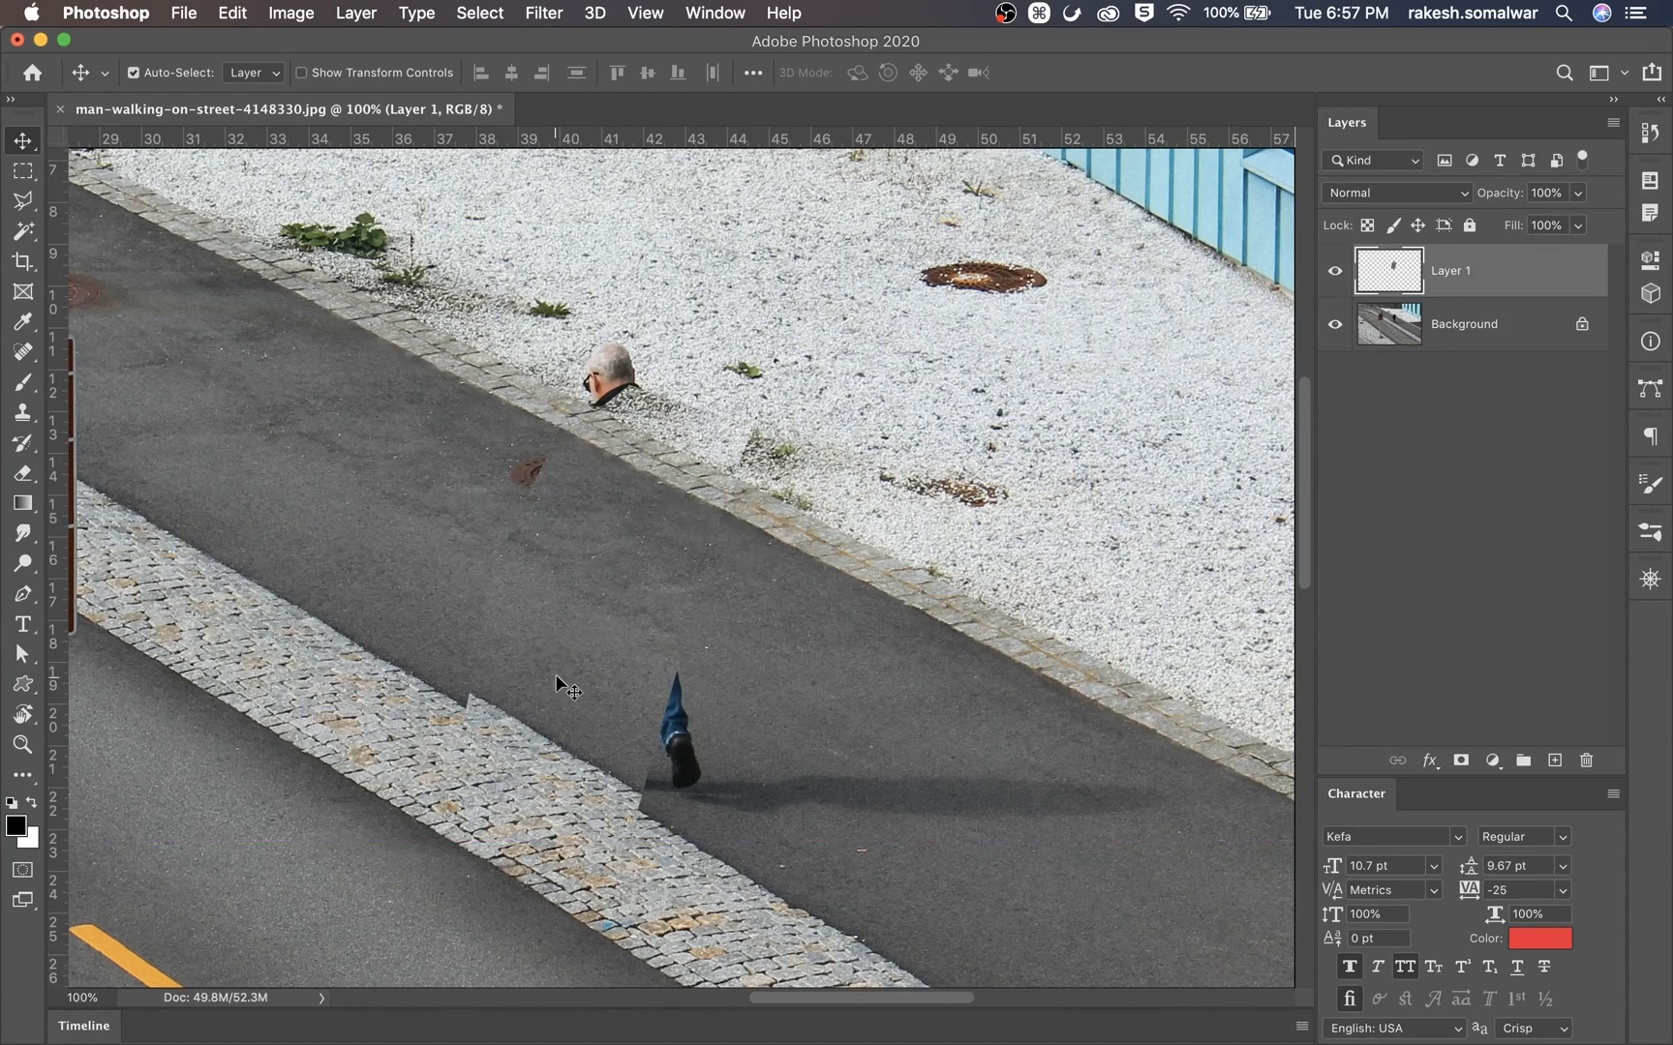
# Step: Free-transform the path patch so its curb and cobblestone edges line up with the surrounding path
pyautogui.press('super+t')
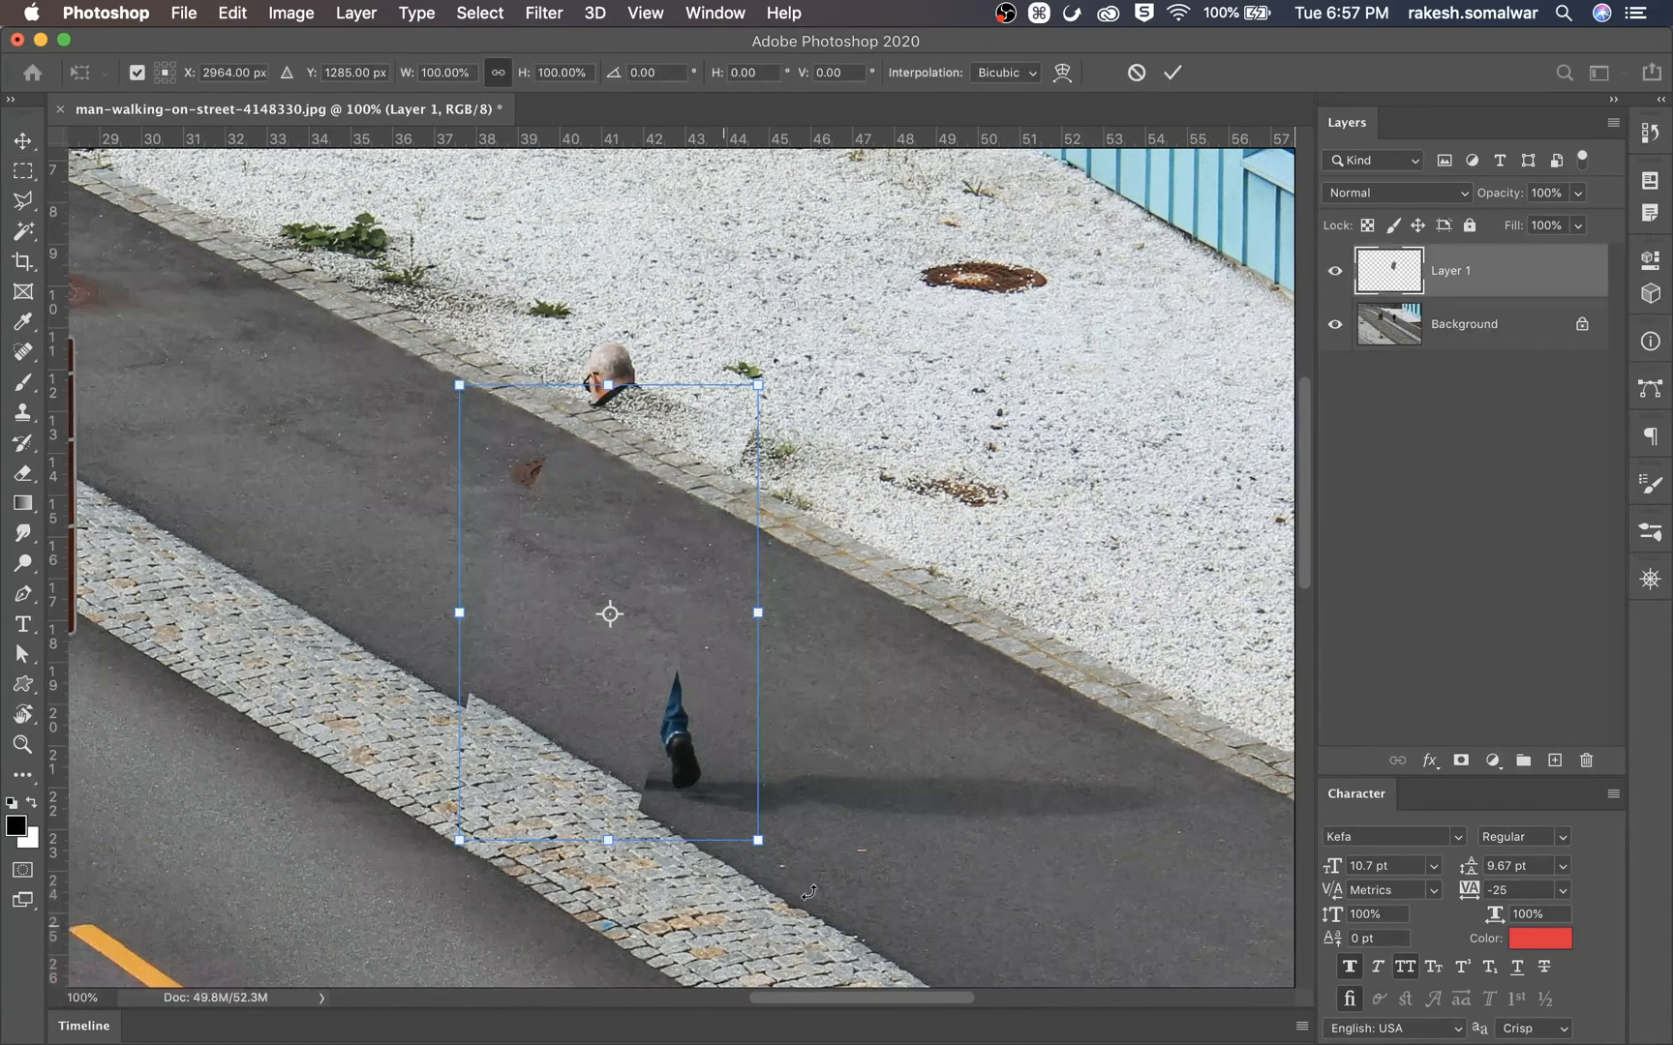
pyautogui.moveTo(758, 840); pyautogui.dragTo(770, 859)
pyautogui.press('Return')
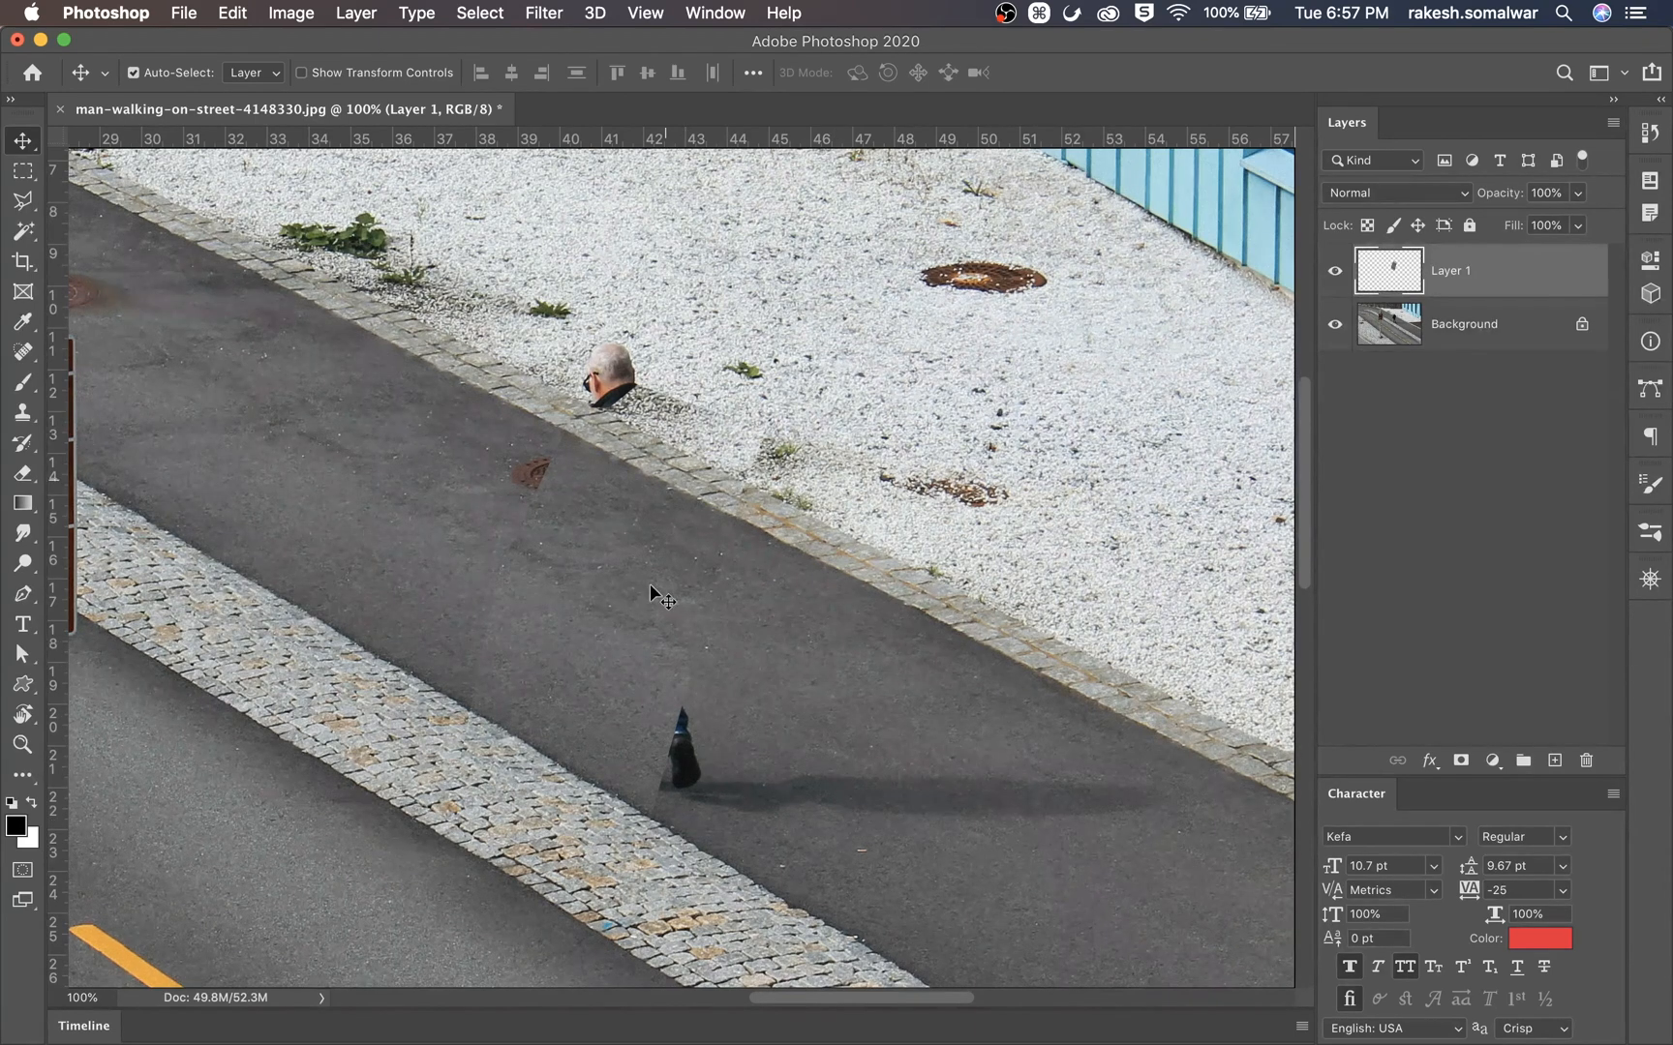
# Step: Set up the Clone Stamp with a soft 90 px brush at 0% hardness and a 0° angle
pyautogui.scroll(-2, 641, 578)
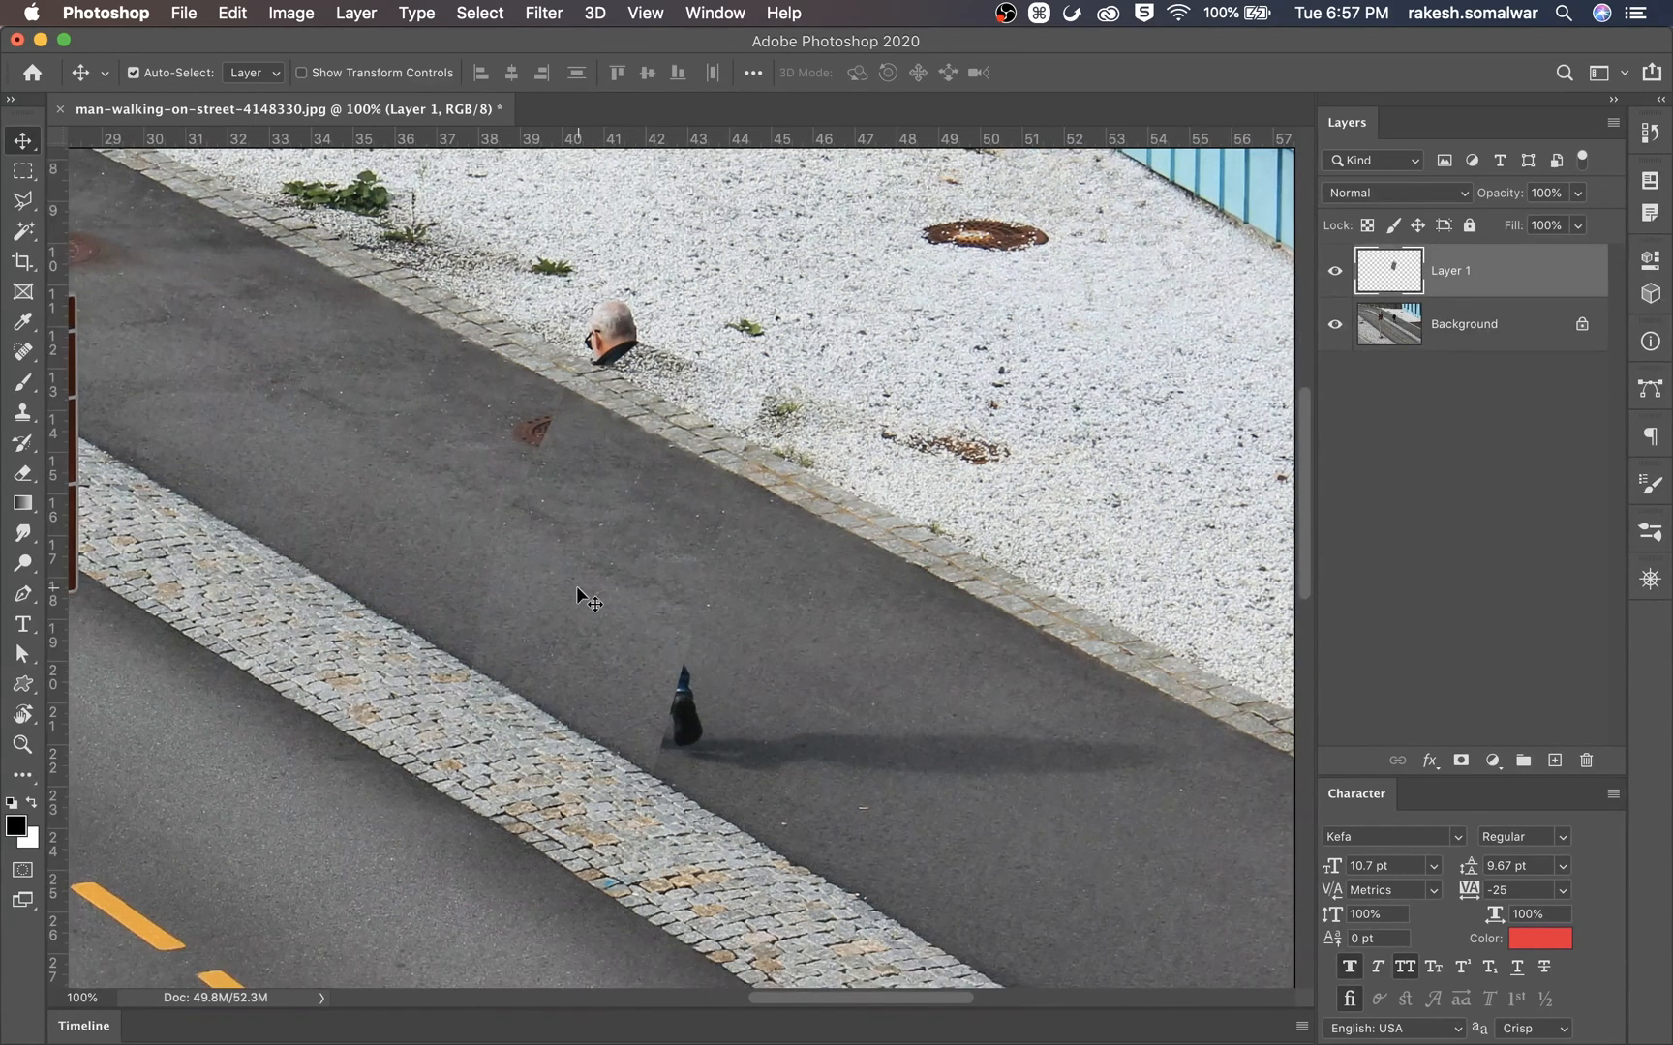
pyautogui.press('s')
pyautogui.rightClick(577, 589)
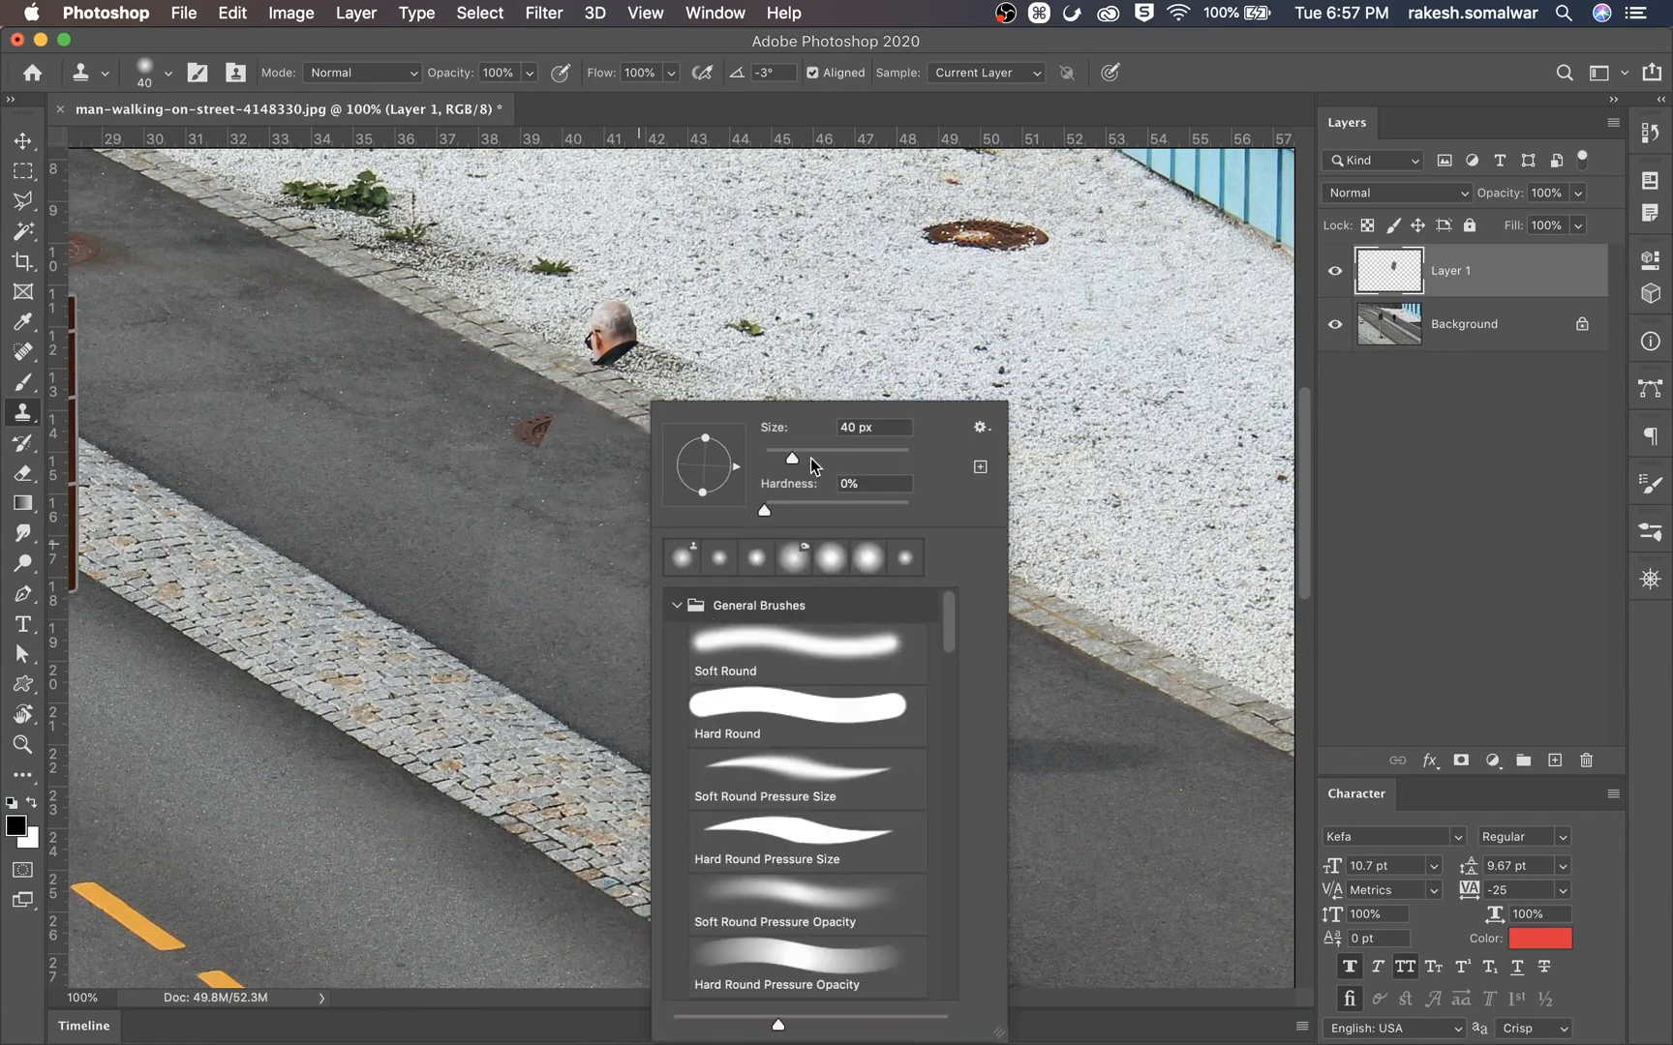
pyautogui.moveTo(813, 464); pyautogui.dragTo(837, 457)
pyautogui.press('Return')
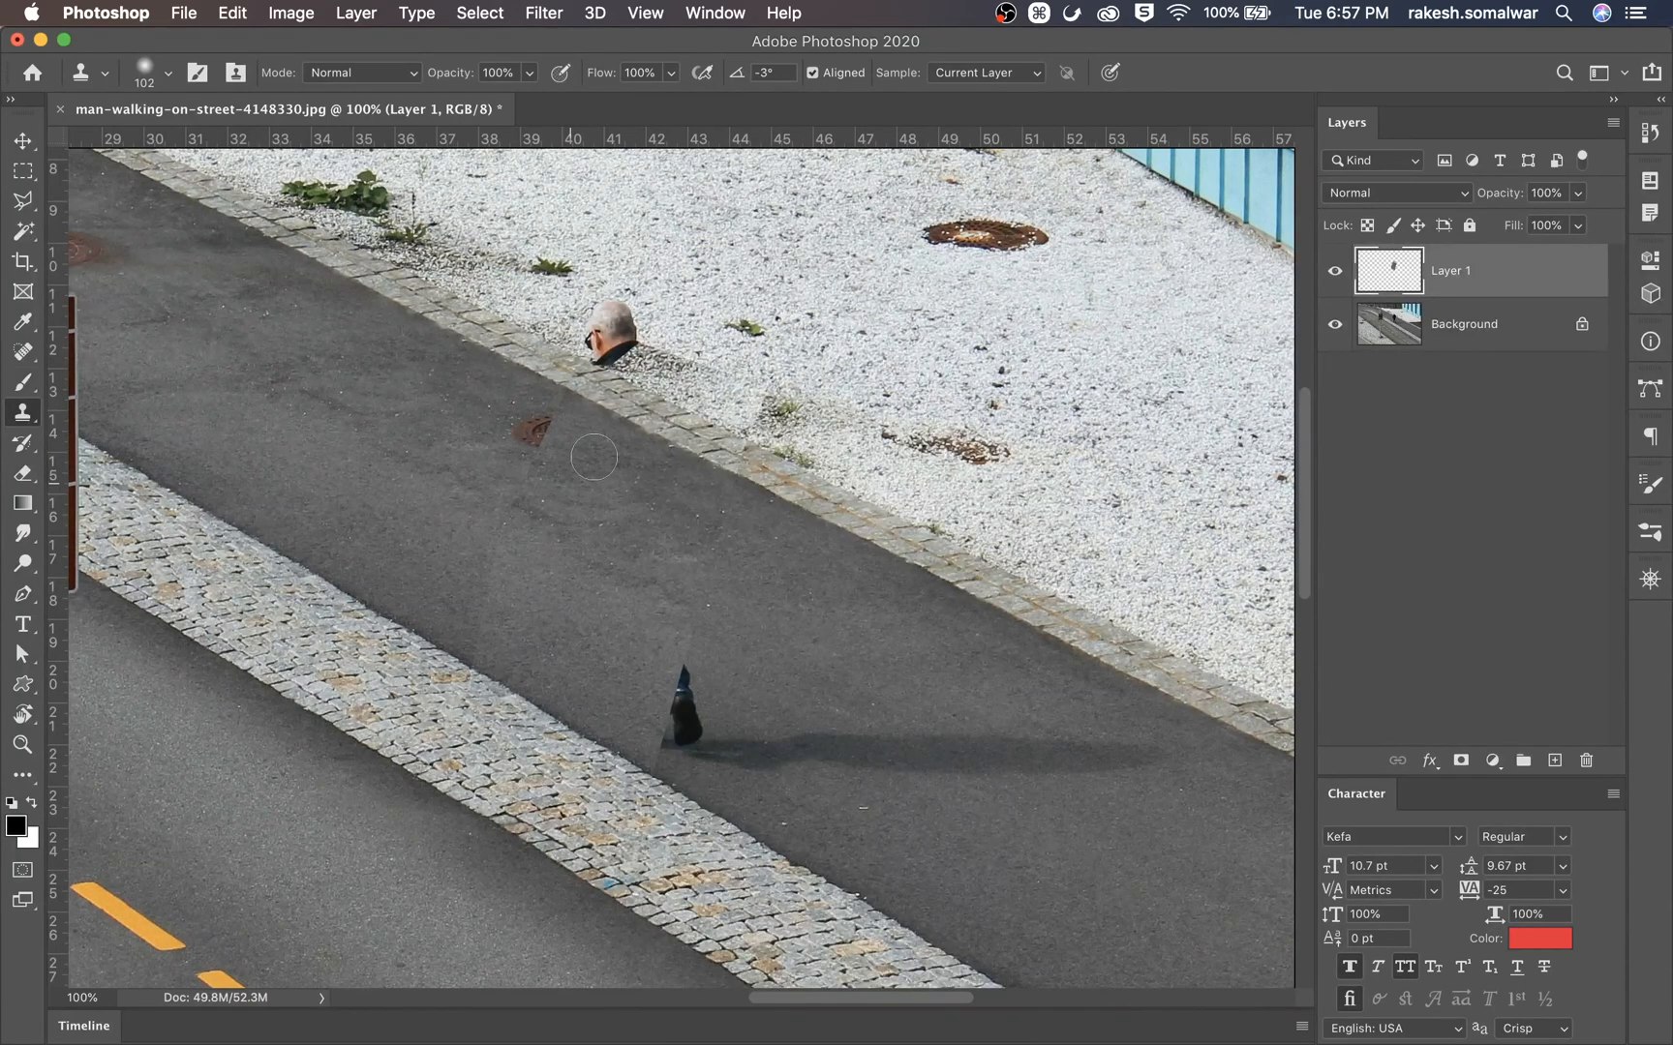
pyautogui.press(']')
pyautogui.press(']')
pyautogui.press(']')
pyautogui.press('[')
pyautogui.press('Return')
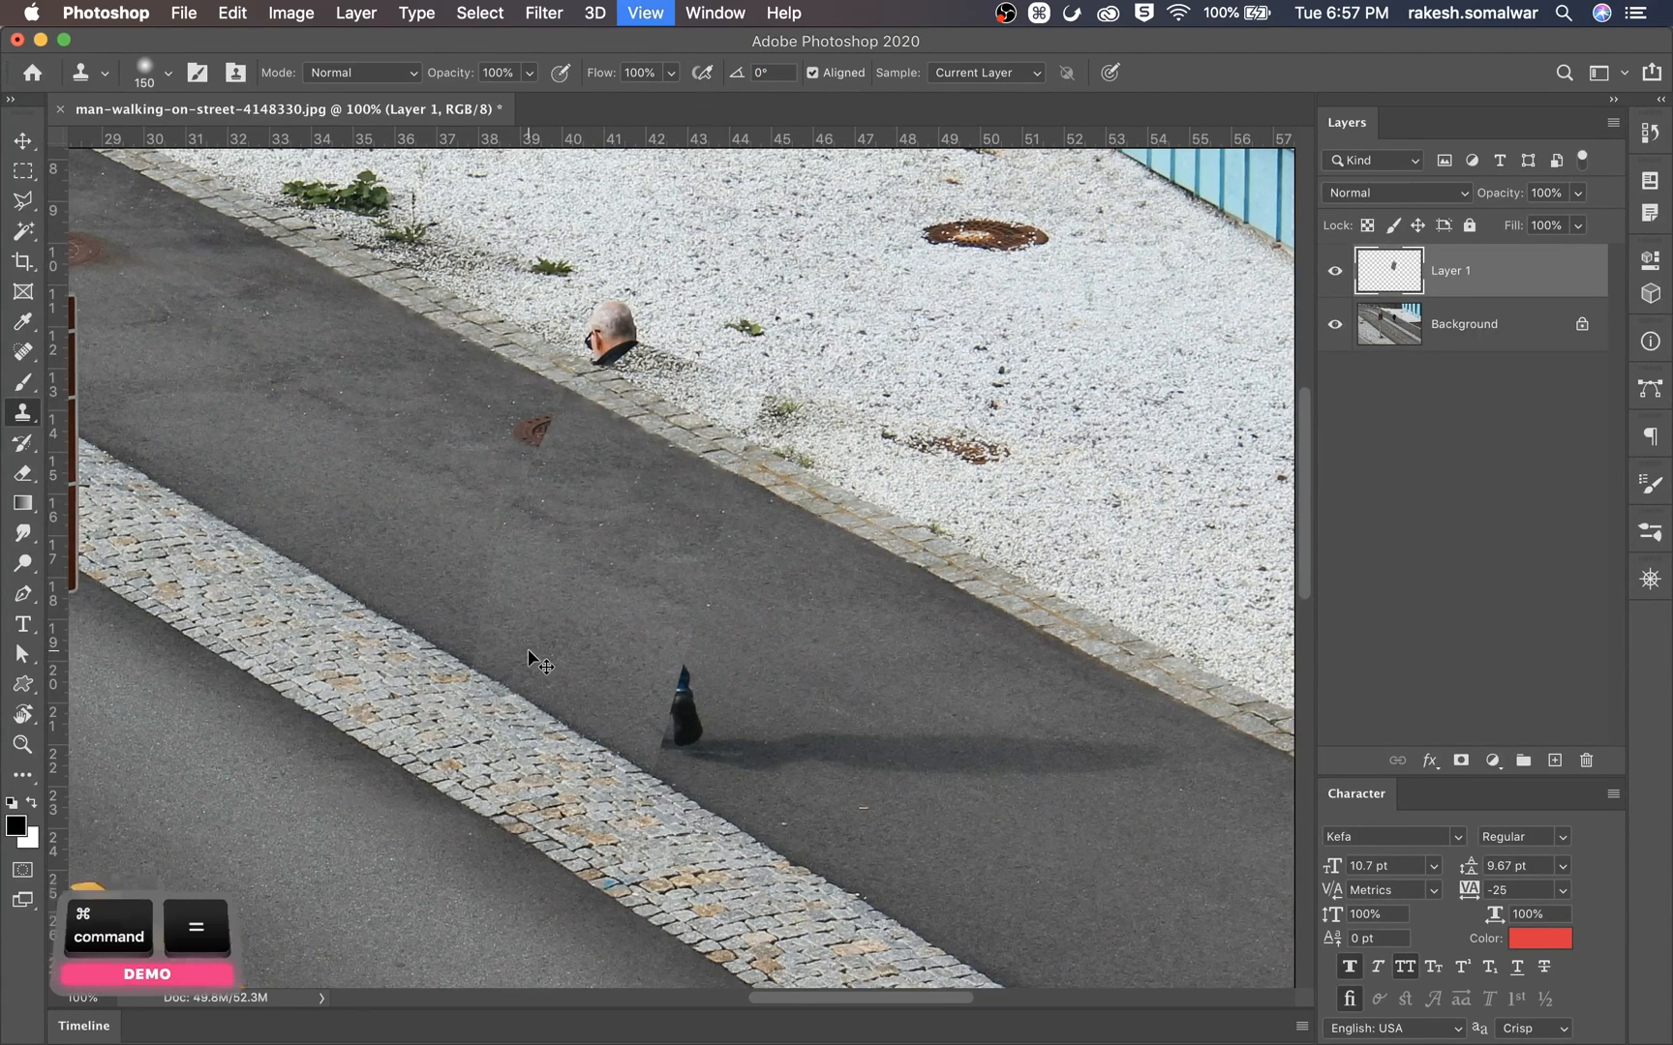
pyautogui.press('super+equal')
pyautogui.hscroll(-5, 545, 627)
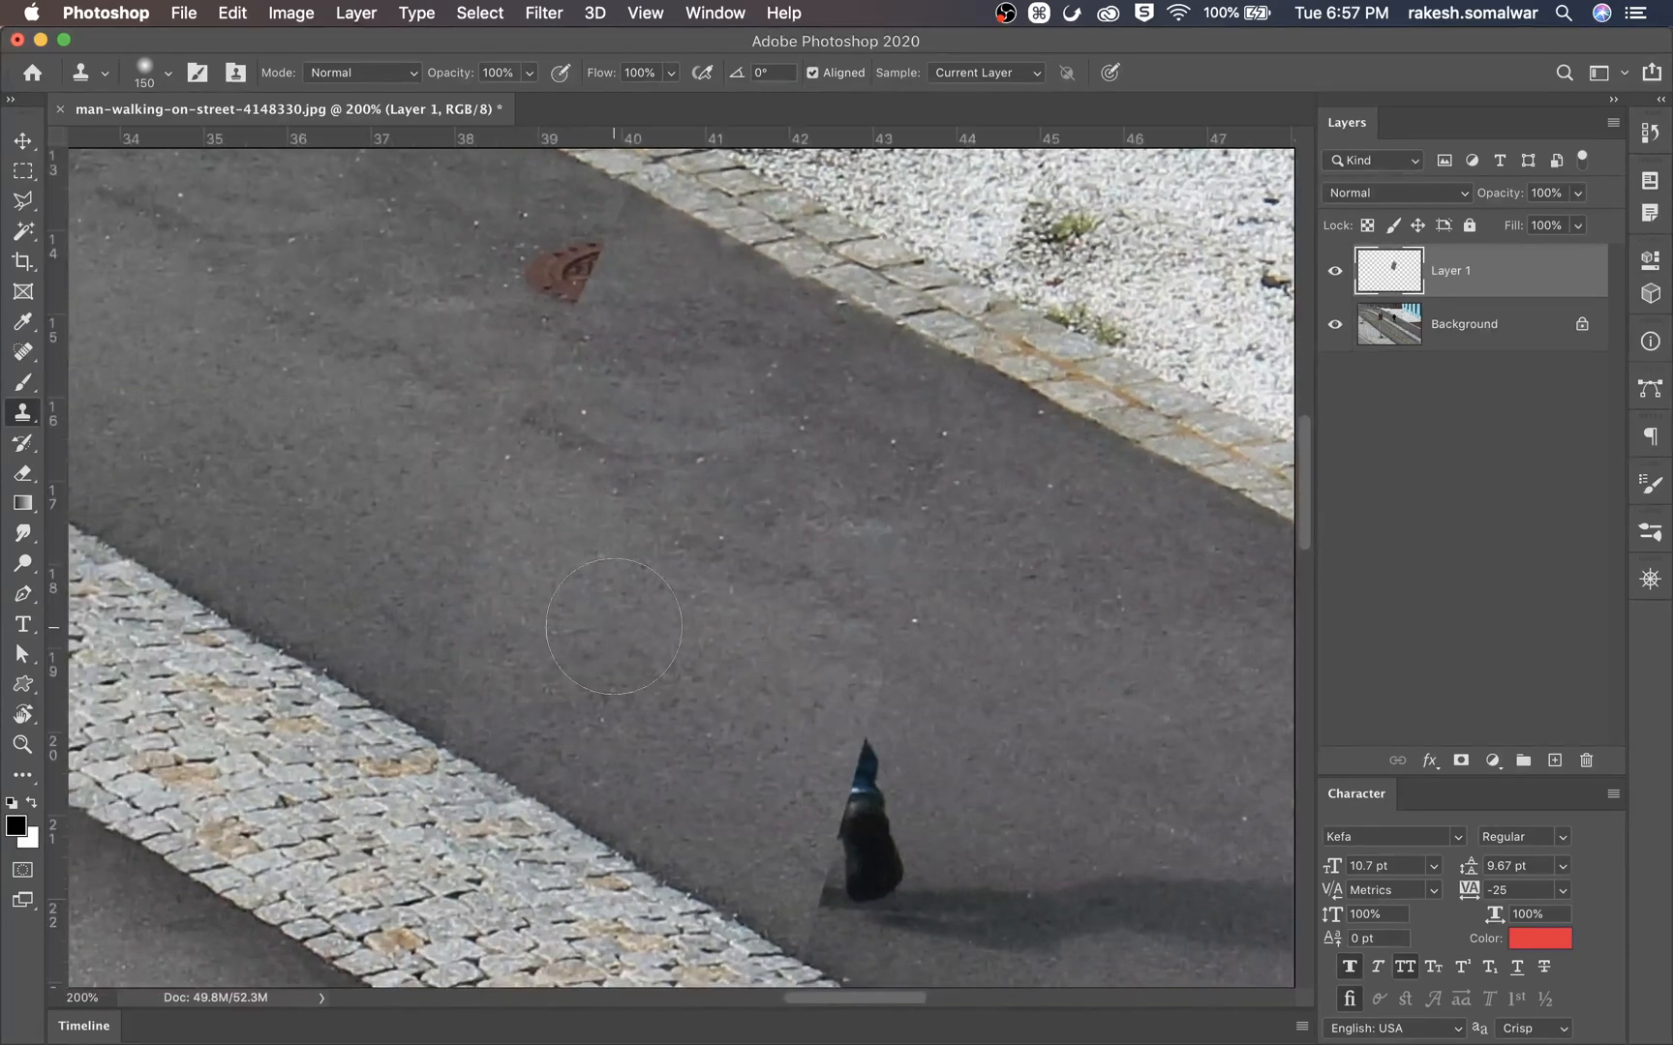
pyautogui.press('[')
pyautogui.press('[')
pyautogui.press('[')
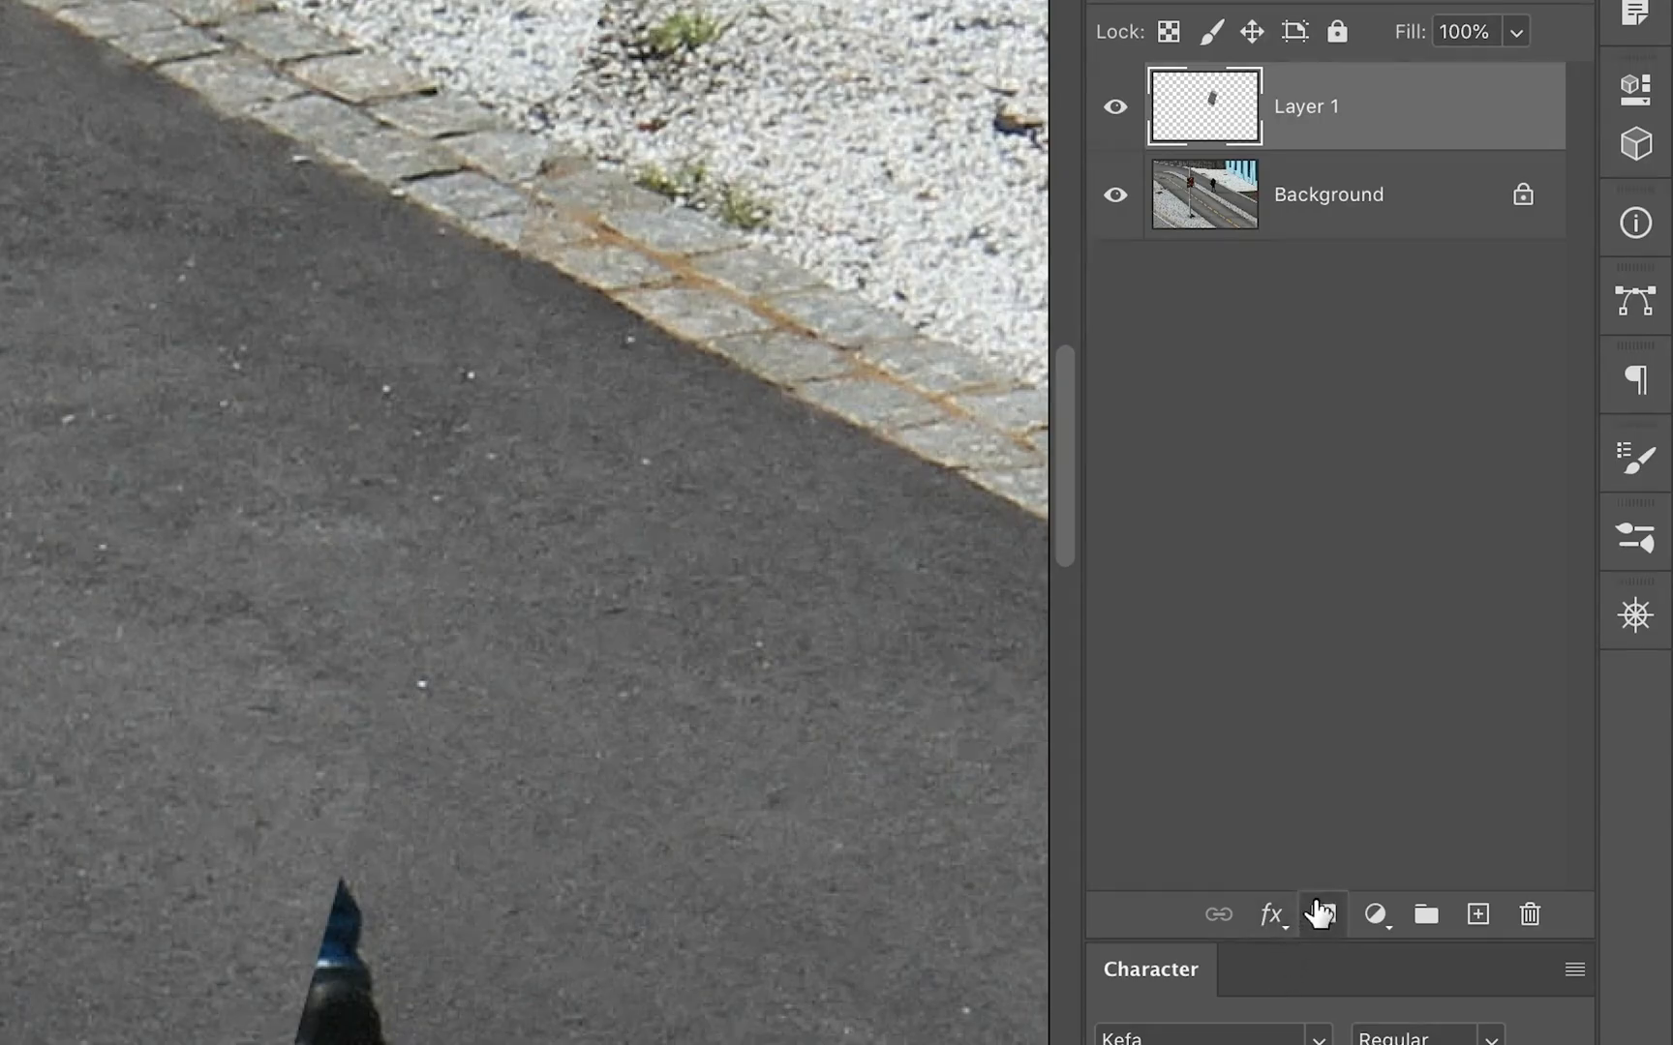
# Step: Add a layer mask to the path patch and prepare a black 125 px brush for it
pyautogui.click(1321, 912)
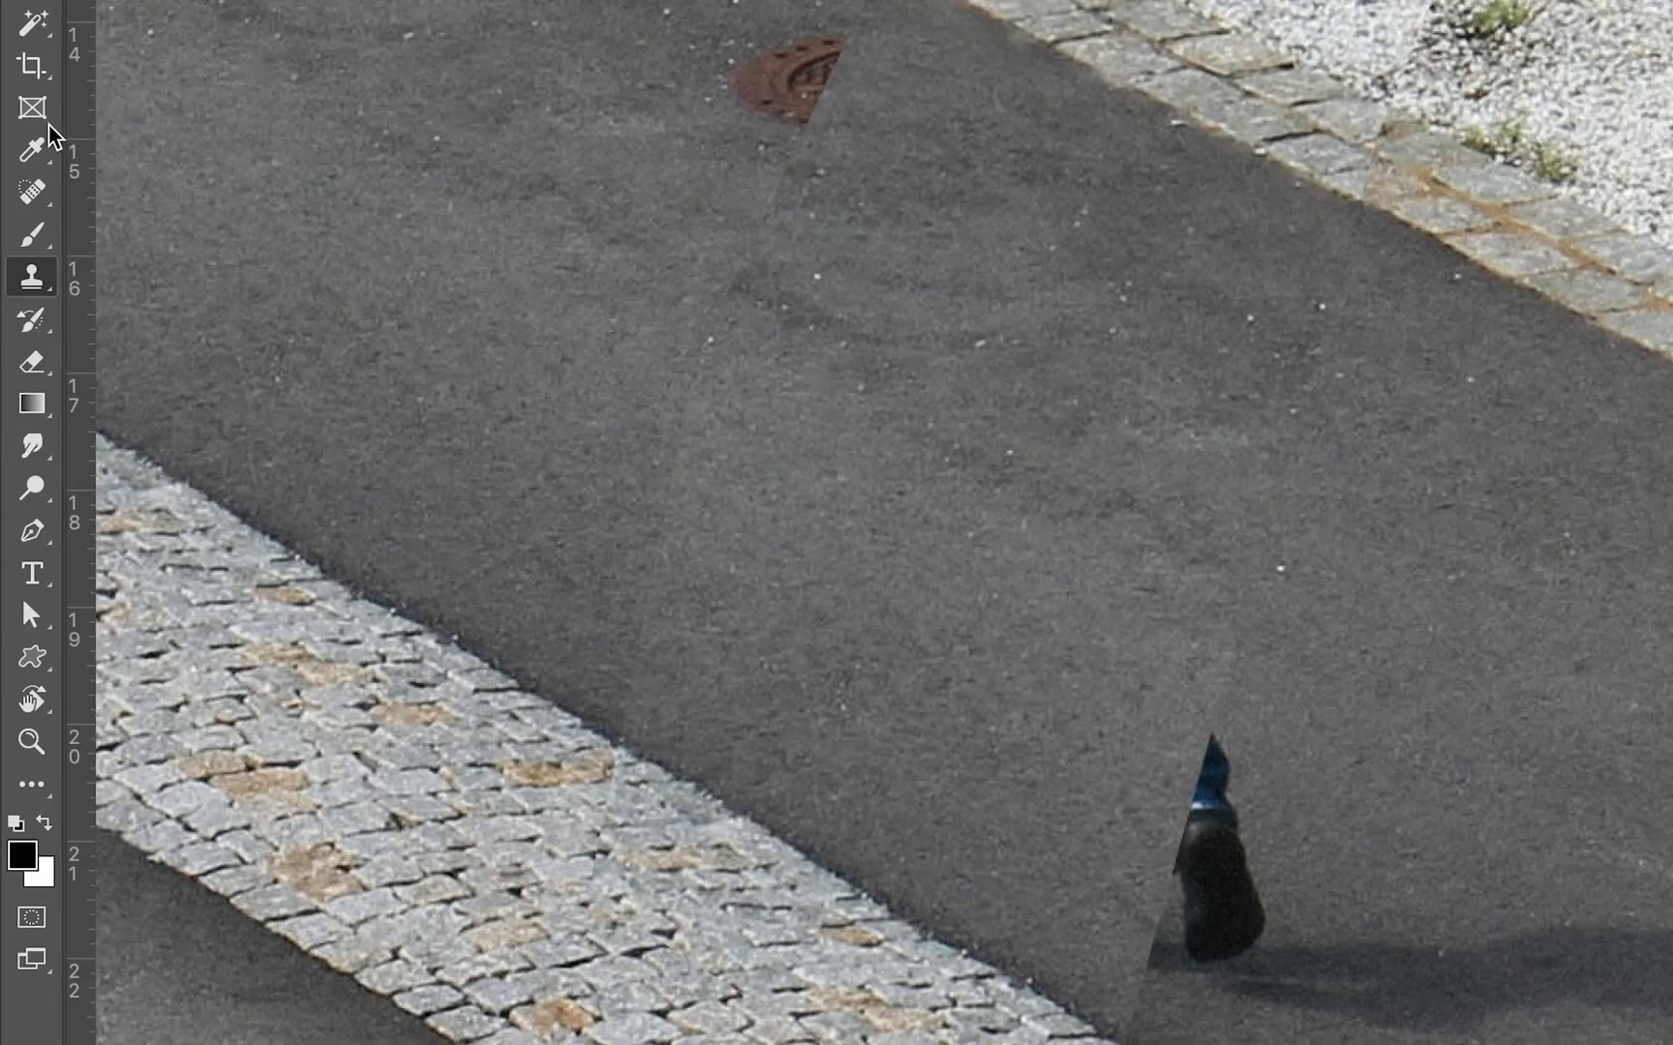
pyautogui.click(32, 235)
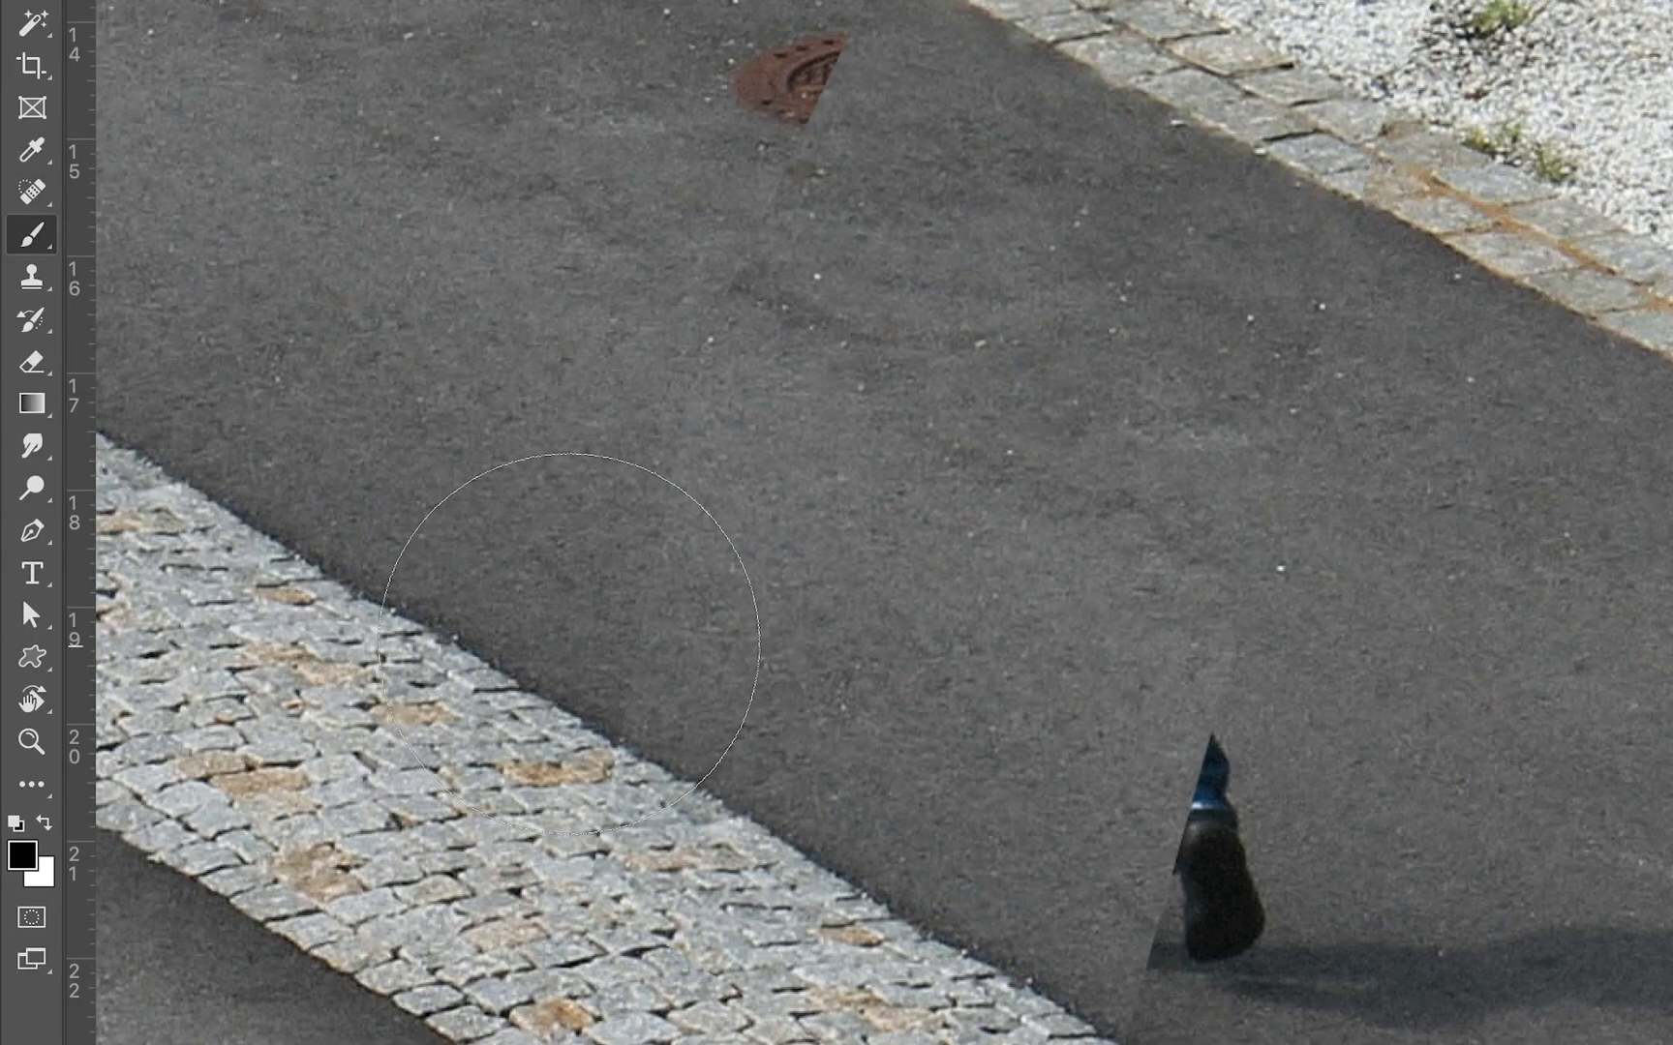
pyautogui.press('[')
pyautogui.press('[')
pyautogui.press('[')
pyautogui.press('[')
pyautogui.press('[')
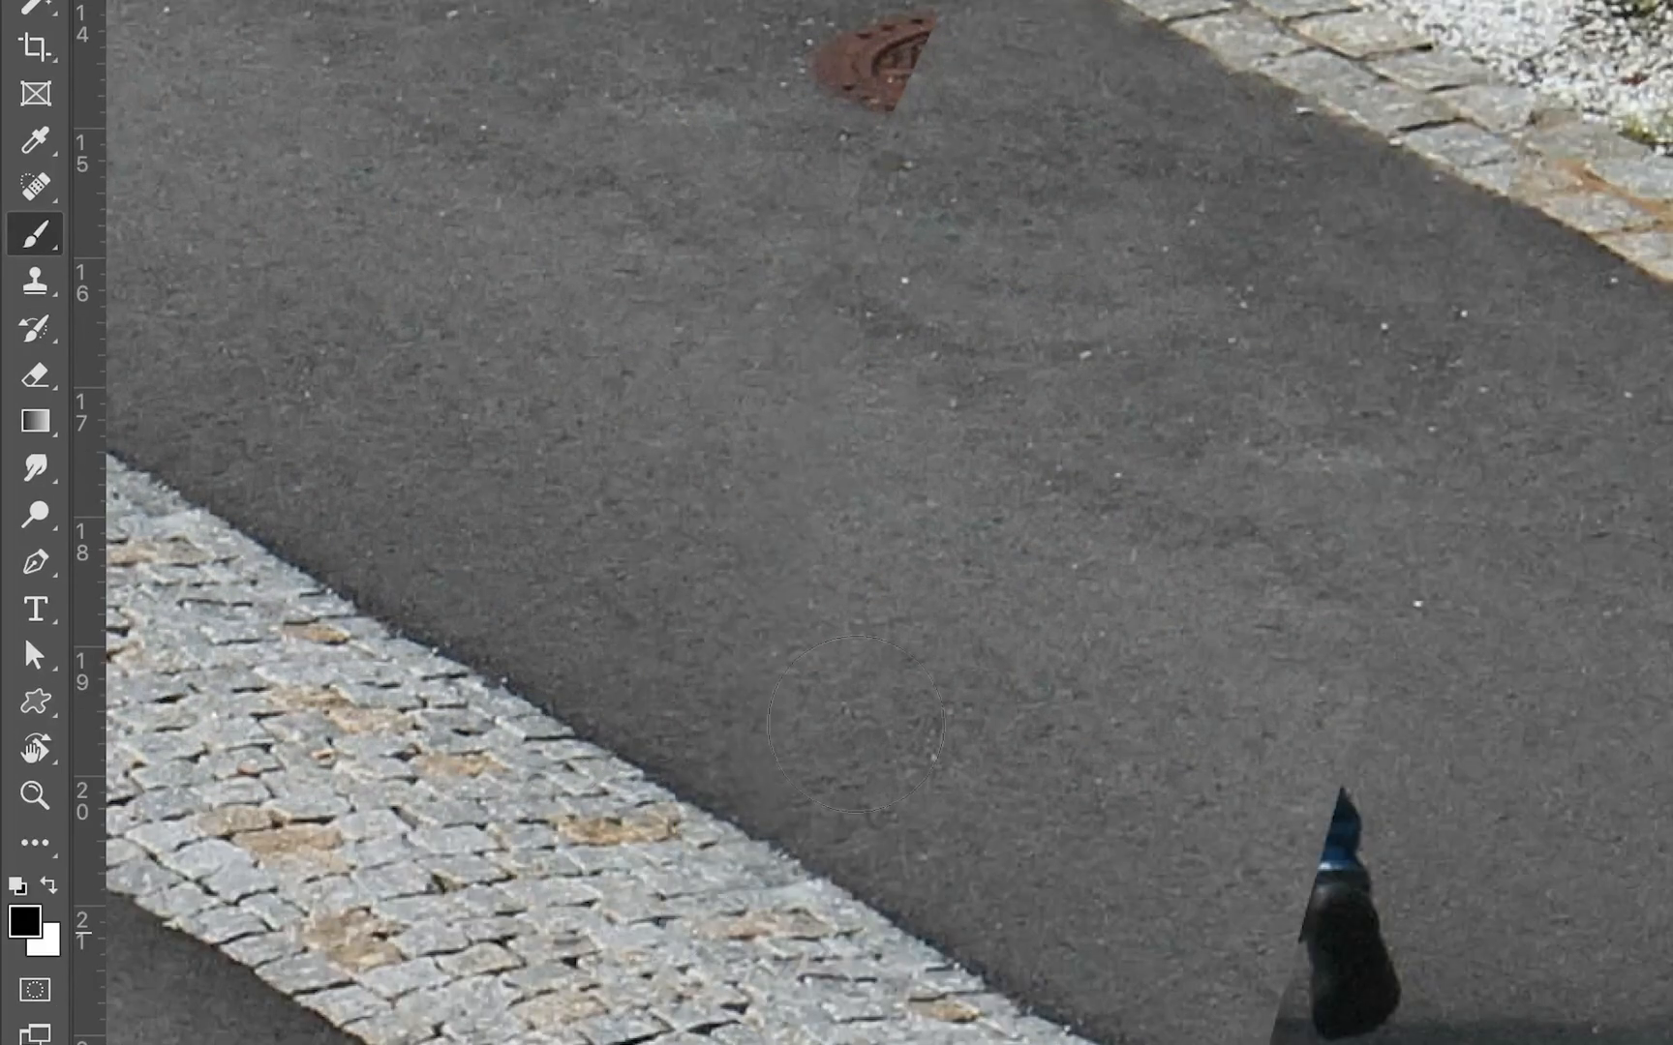
# Step: Paint black on the mask along the patch's edges to blend it into the surrounding asphalt, curb and cobblestones
pyautogui.moveTo(623, 650); pyautogui.dragTo(479, 364)
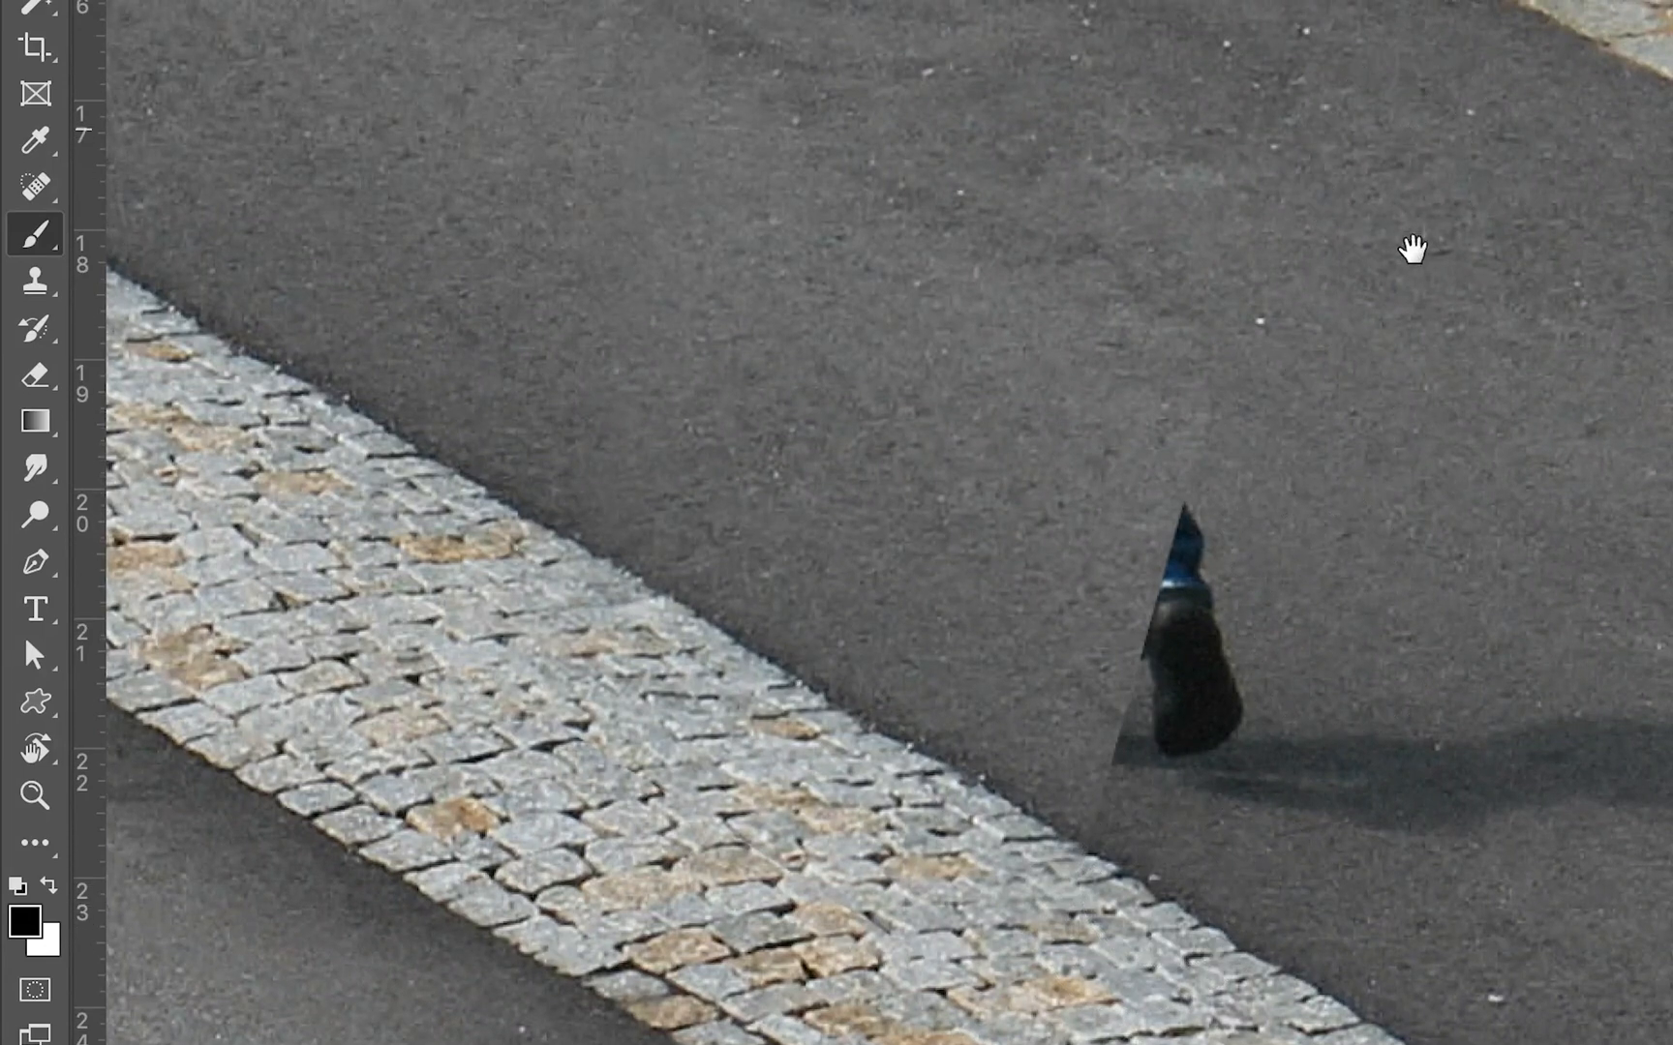
pyautogui.scroll(5, 1394, 247)
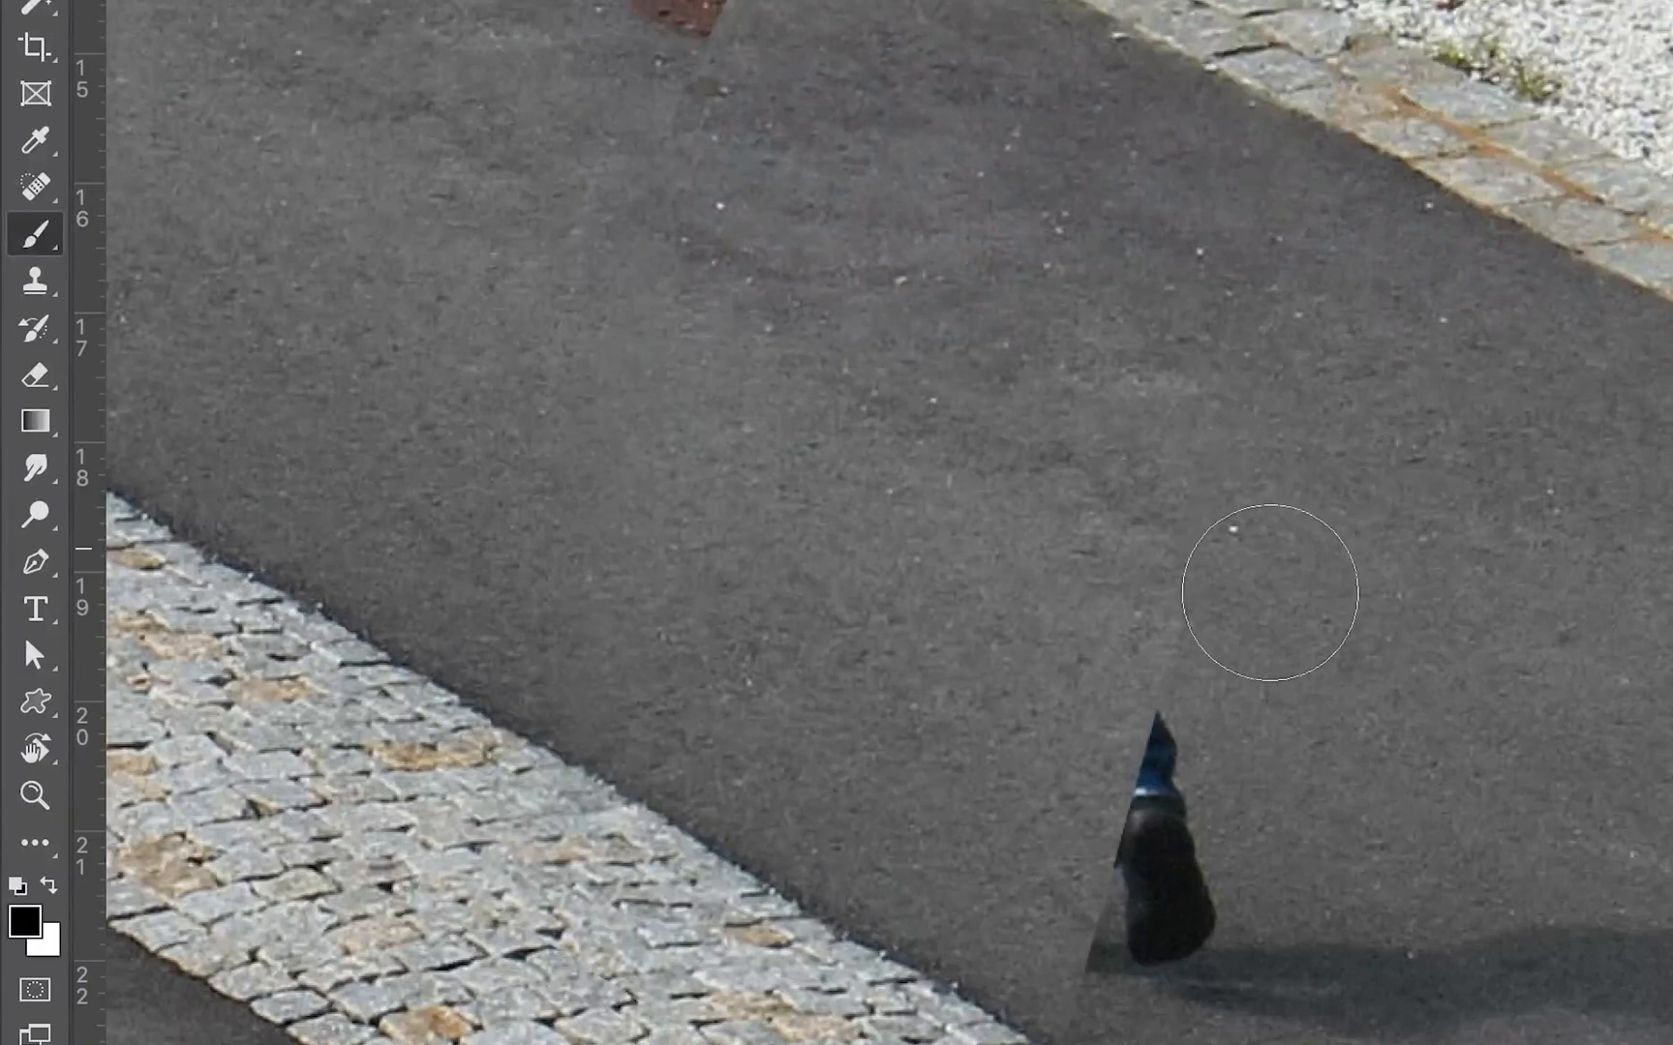
pyautogui.moveTo(1403, 269); pyautogui.dragTo(1337, 840)
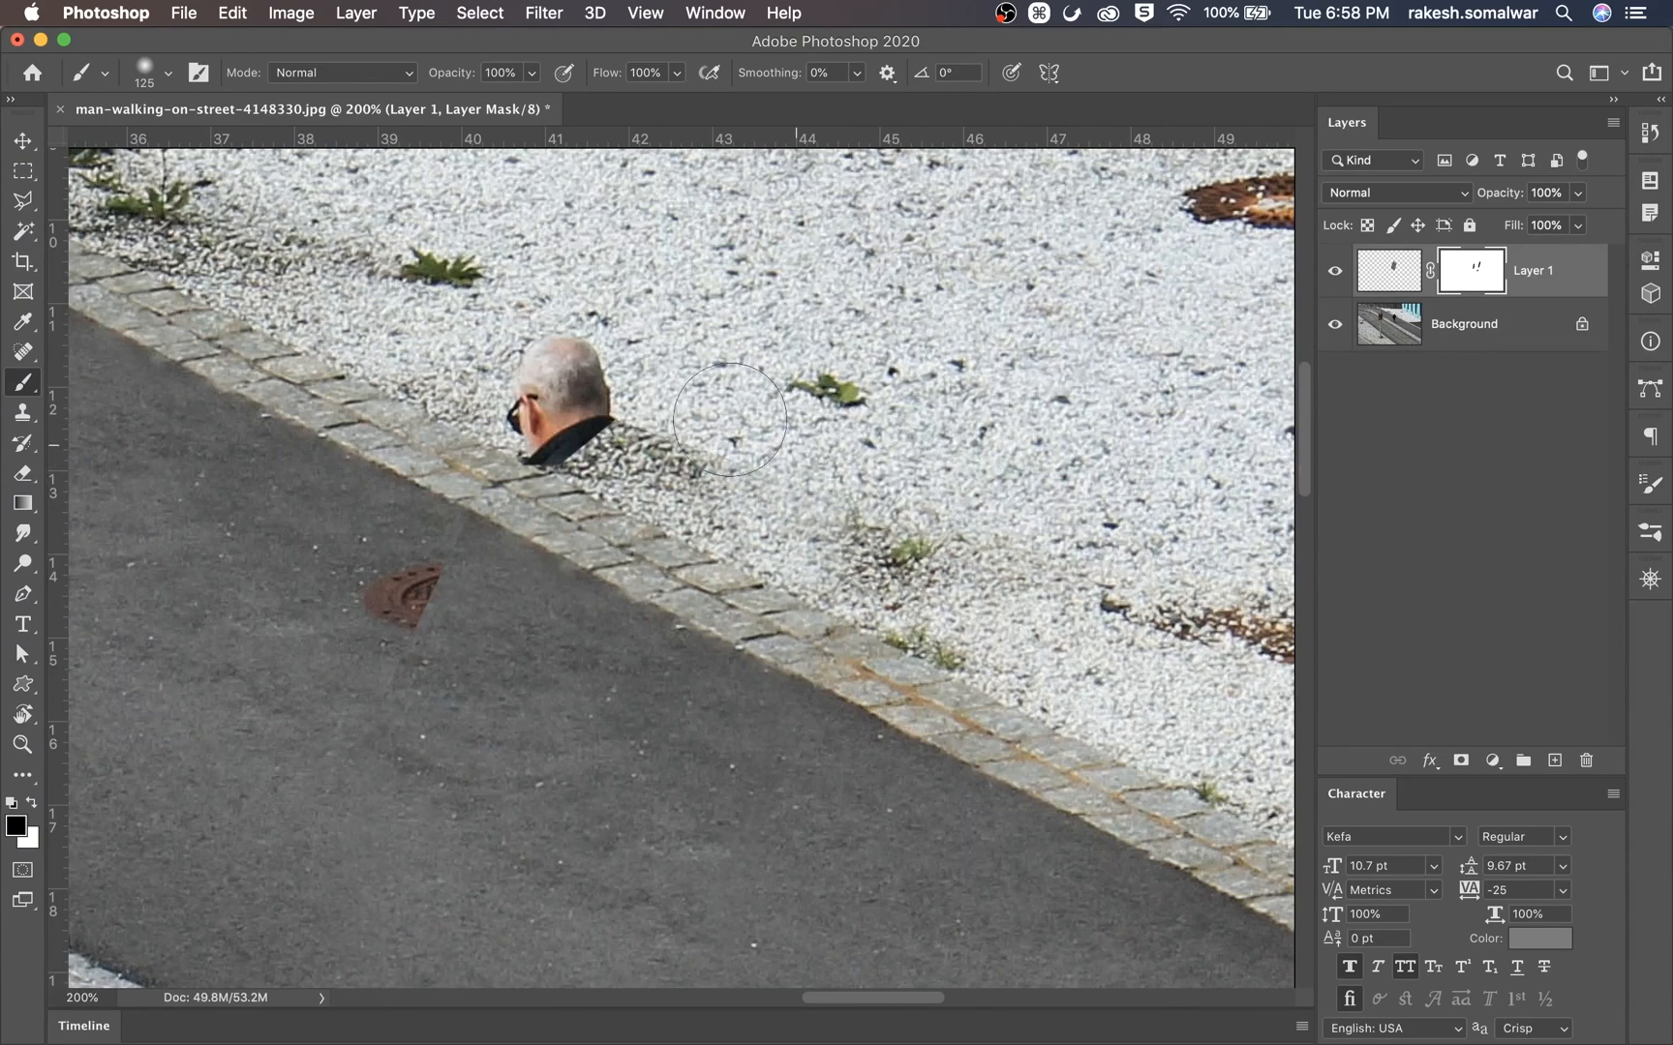
pyautogui.press('super+z')
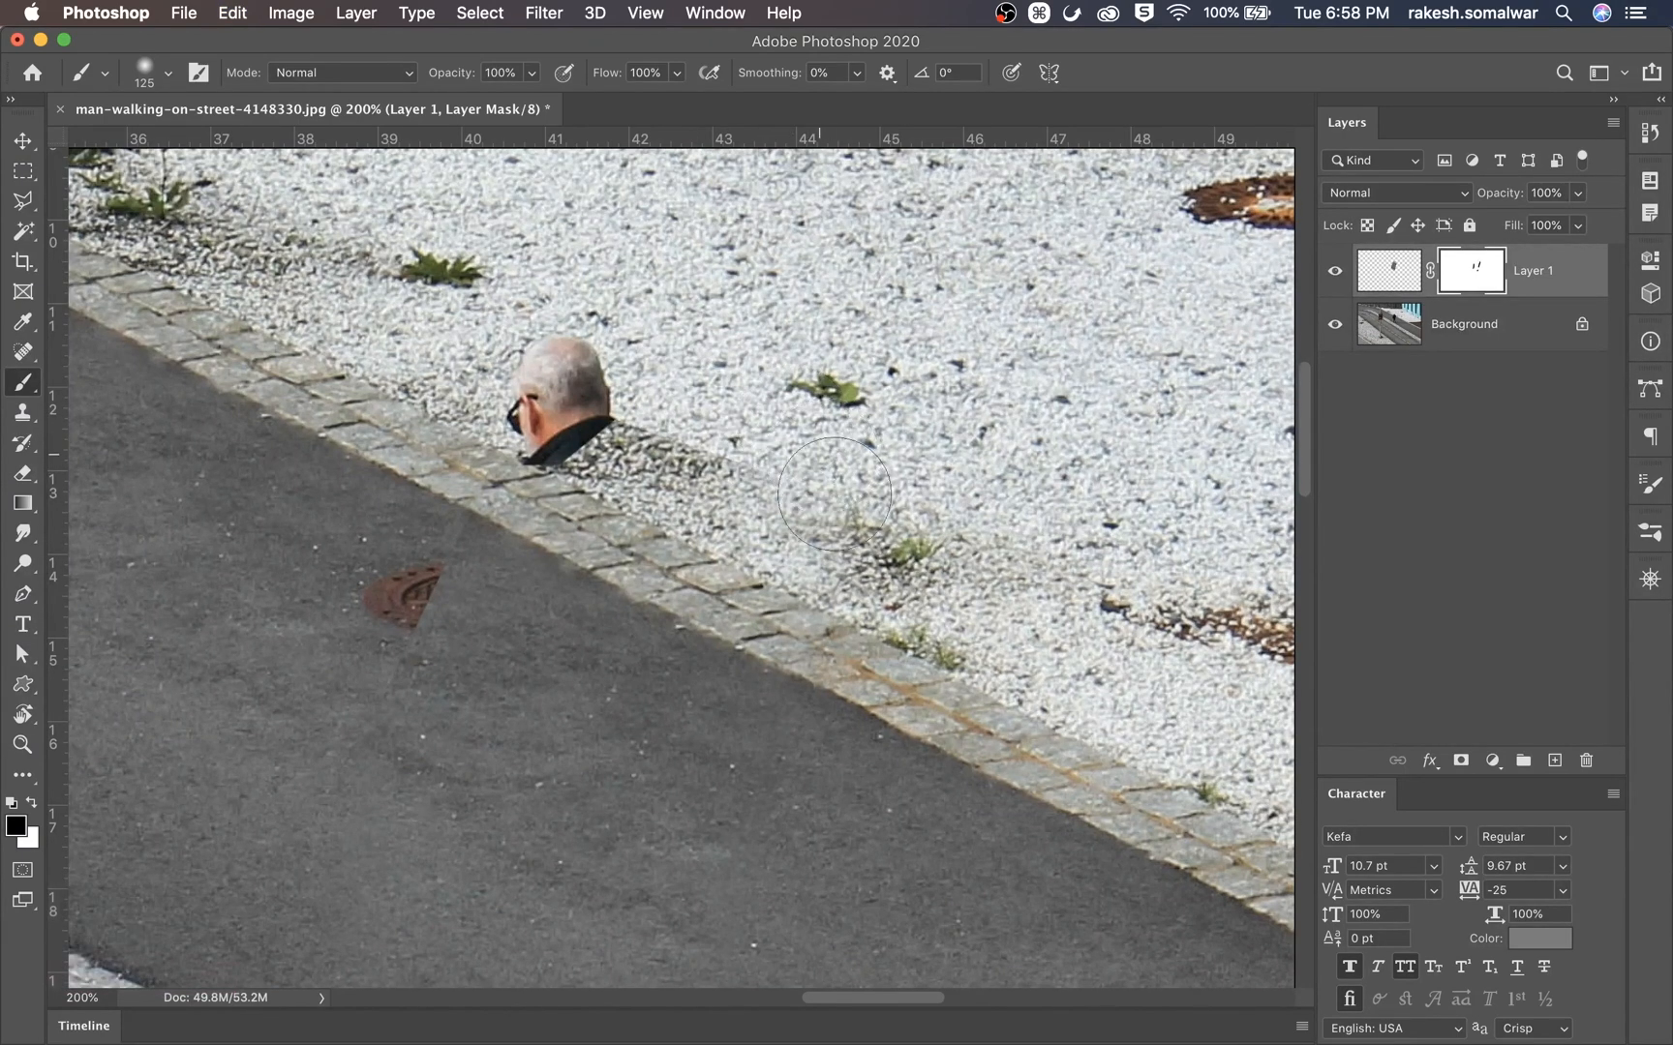
pyautogui.hscroll(-4, 610, 533)
pyautogui.press('super+z')
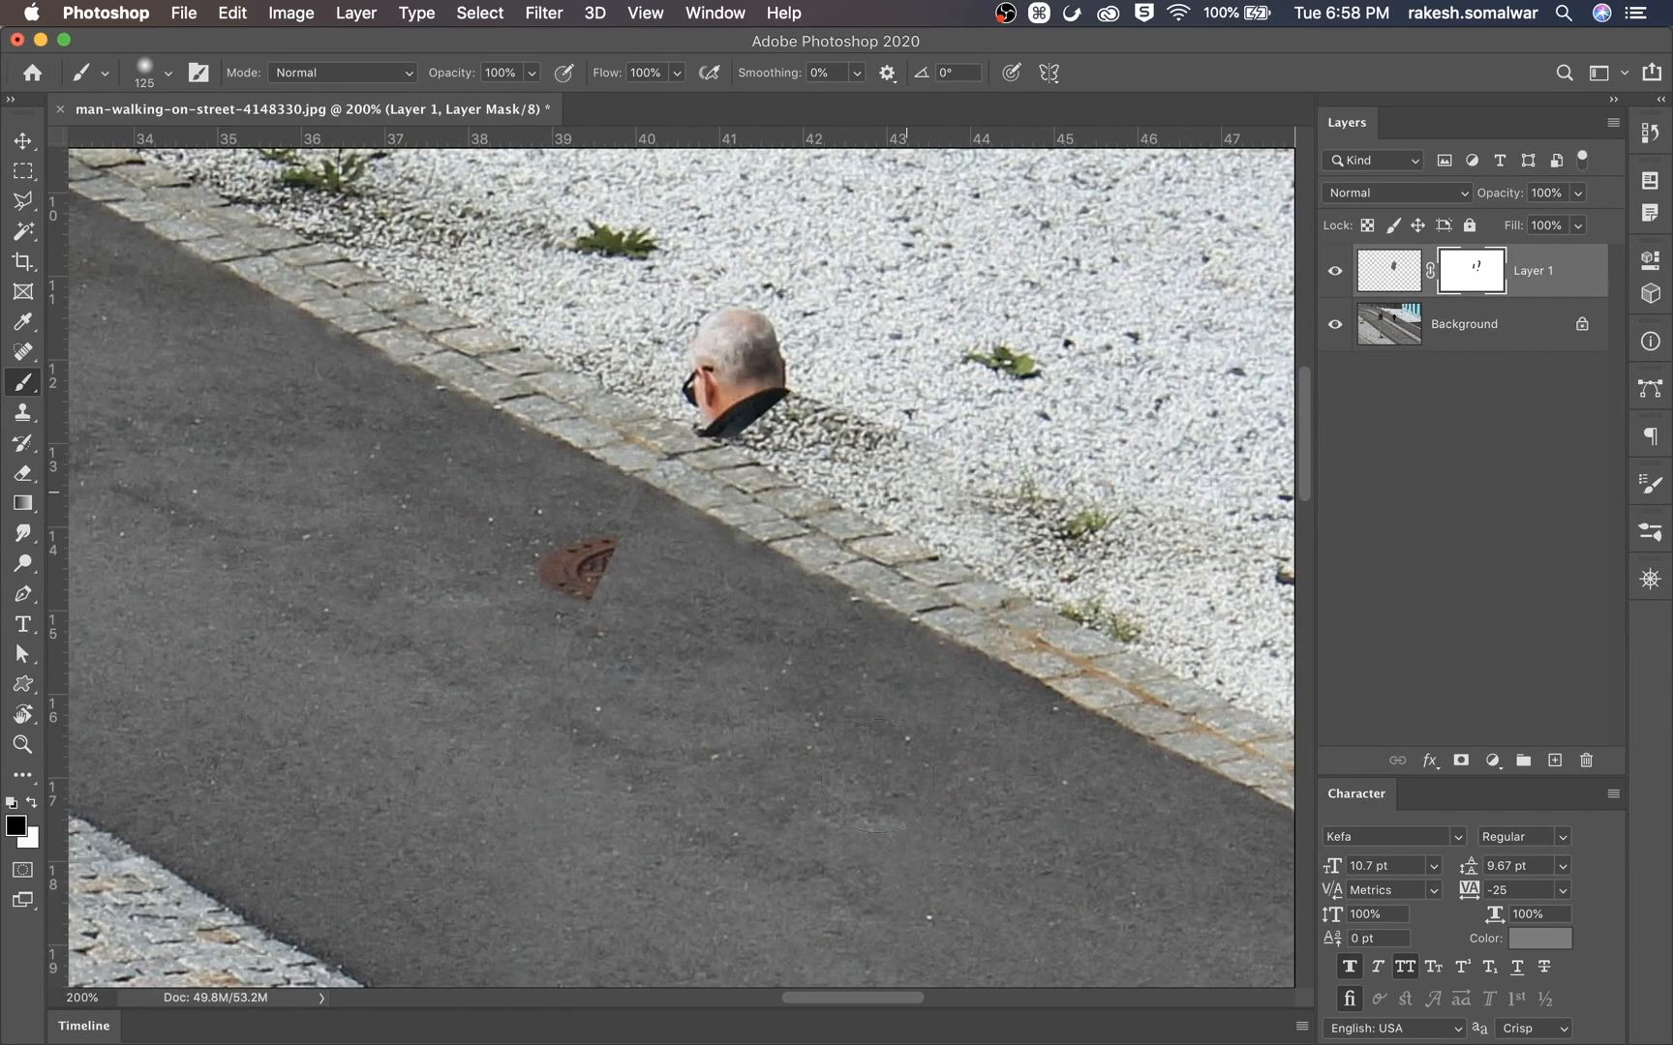
pyautogui.moveTo(873, 694); pyautogui.dragTo(959, 541)
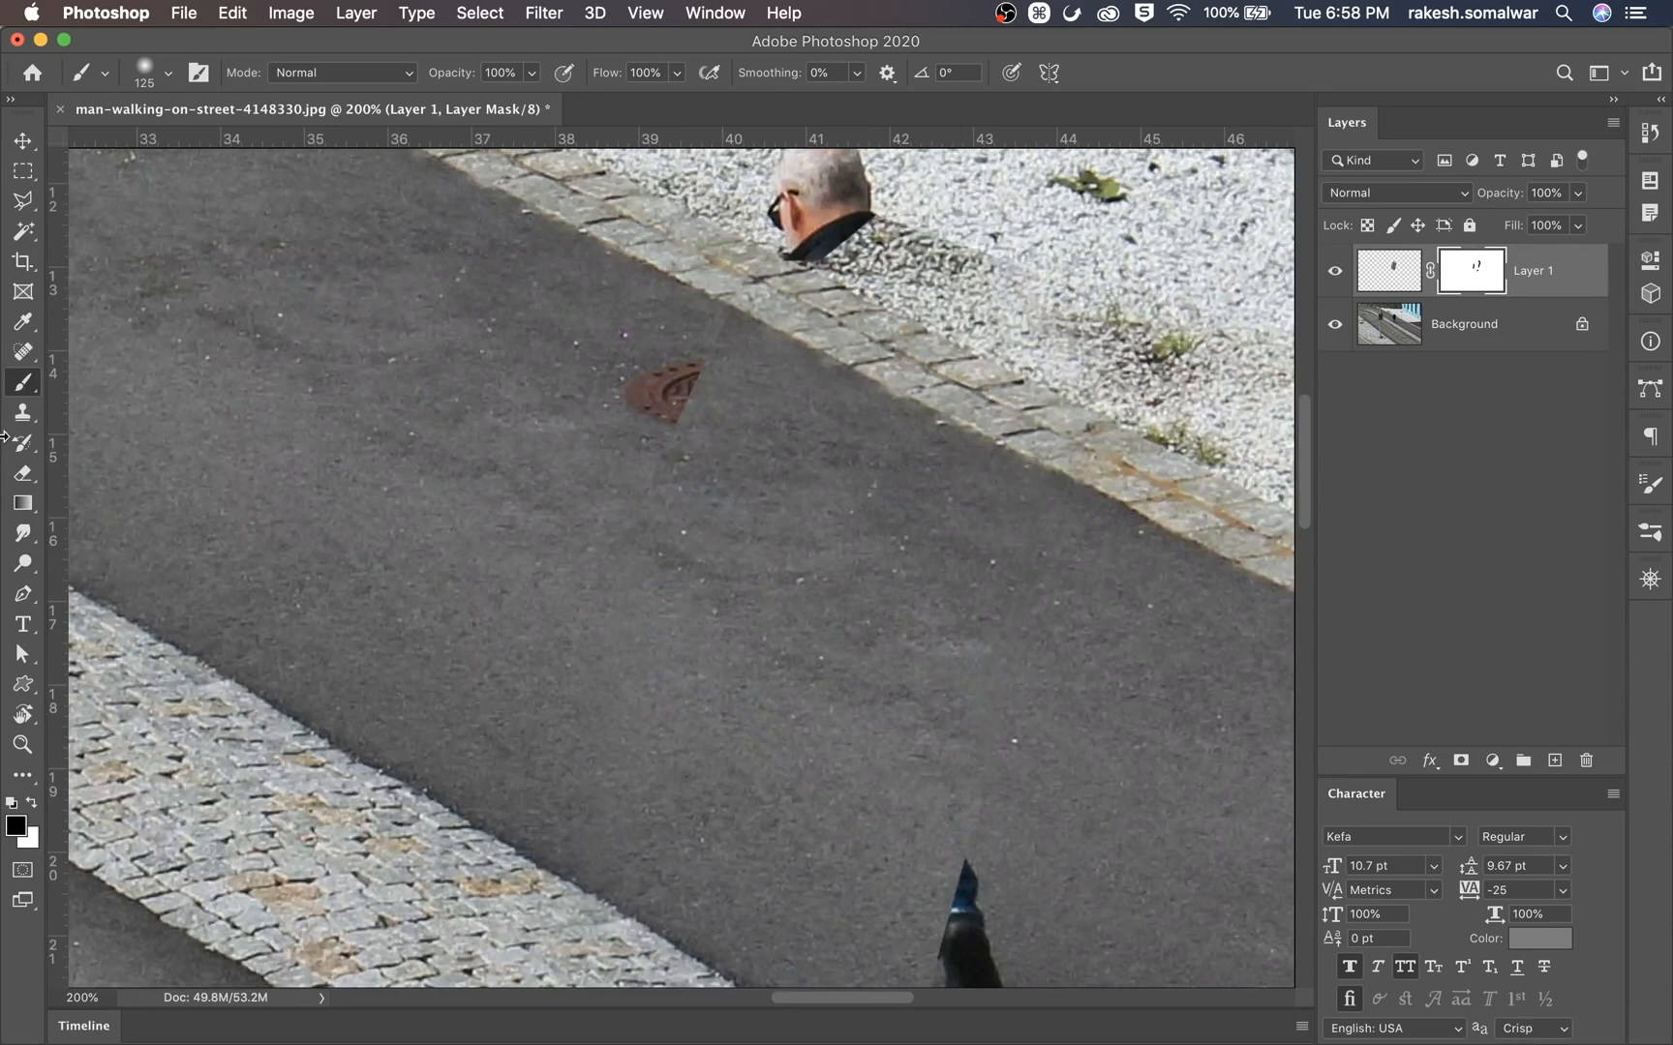
# Step: Clone nearby asphalt on the patch layer's image over the leftover manhole cover fragment and the visible seams
pyautogui.click(22, 412)
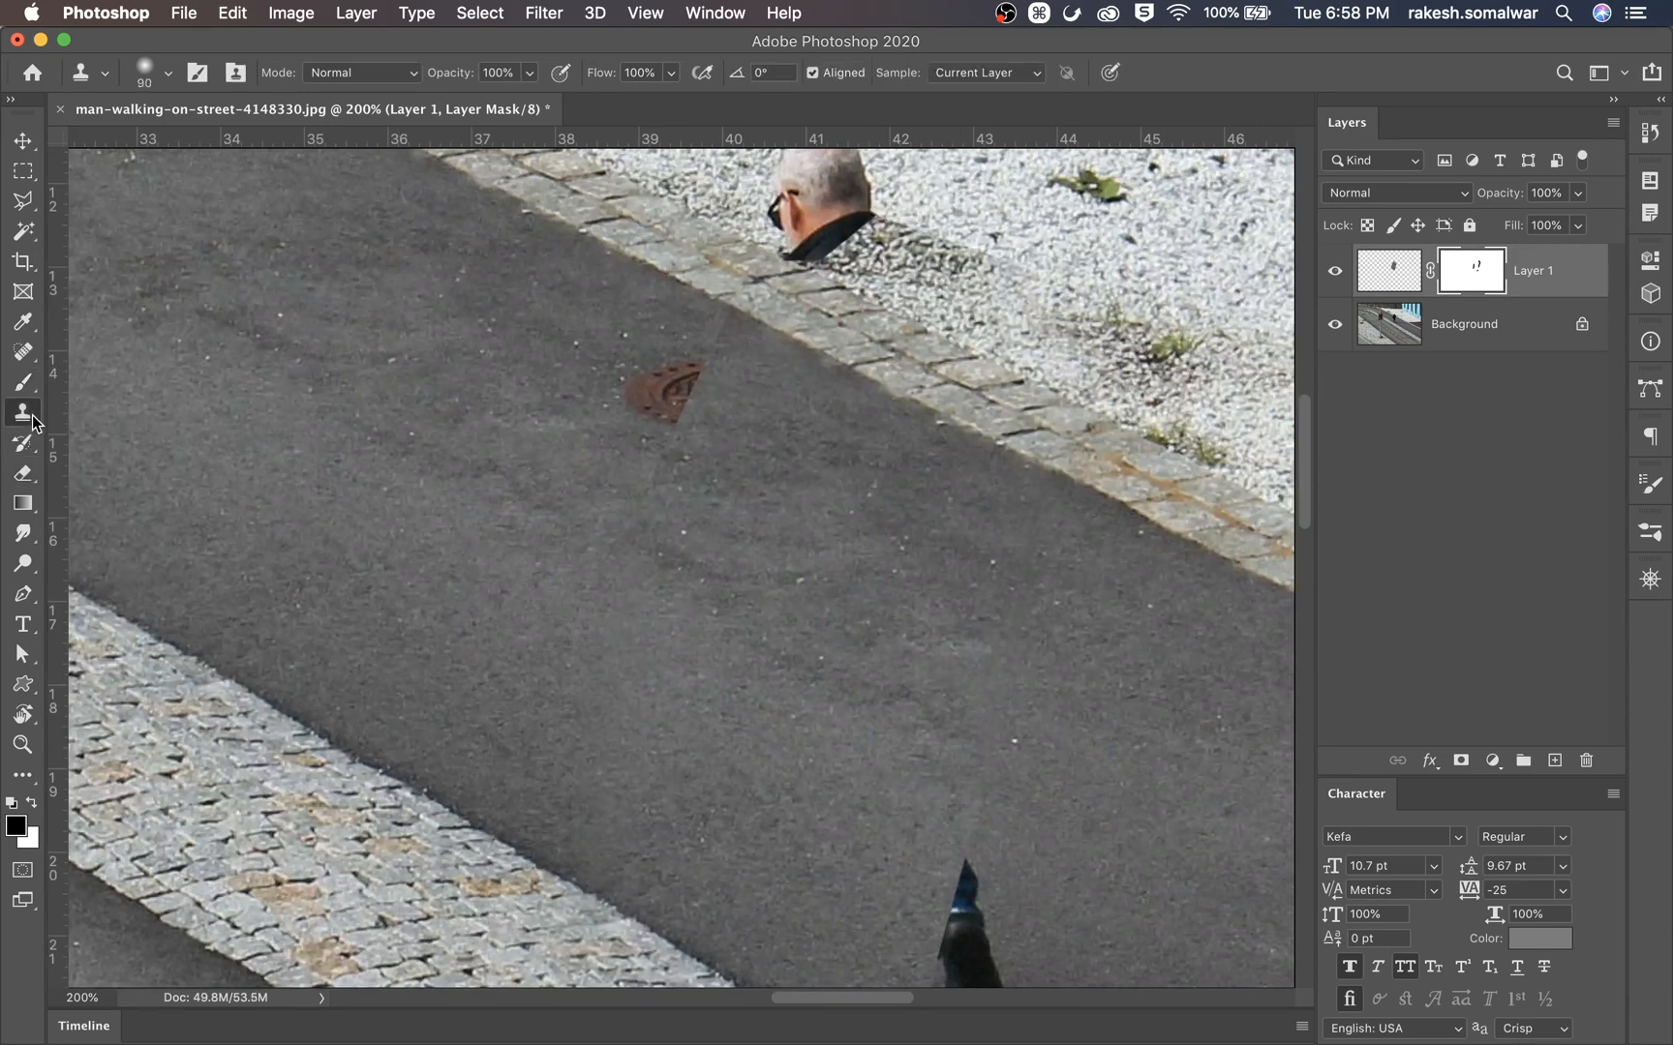
pyautogui.click(1413, 280)
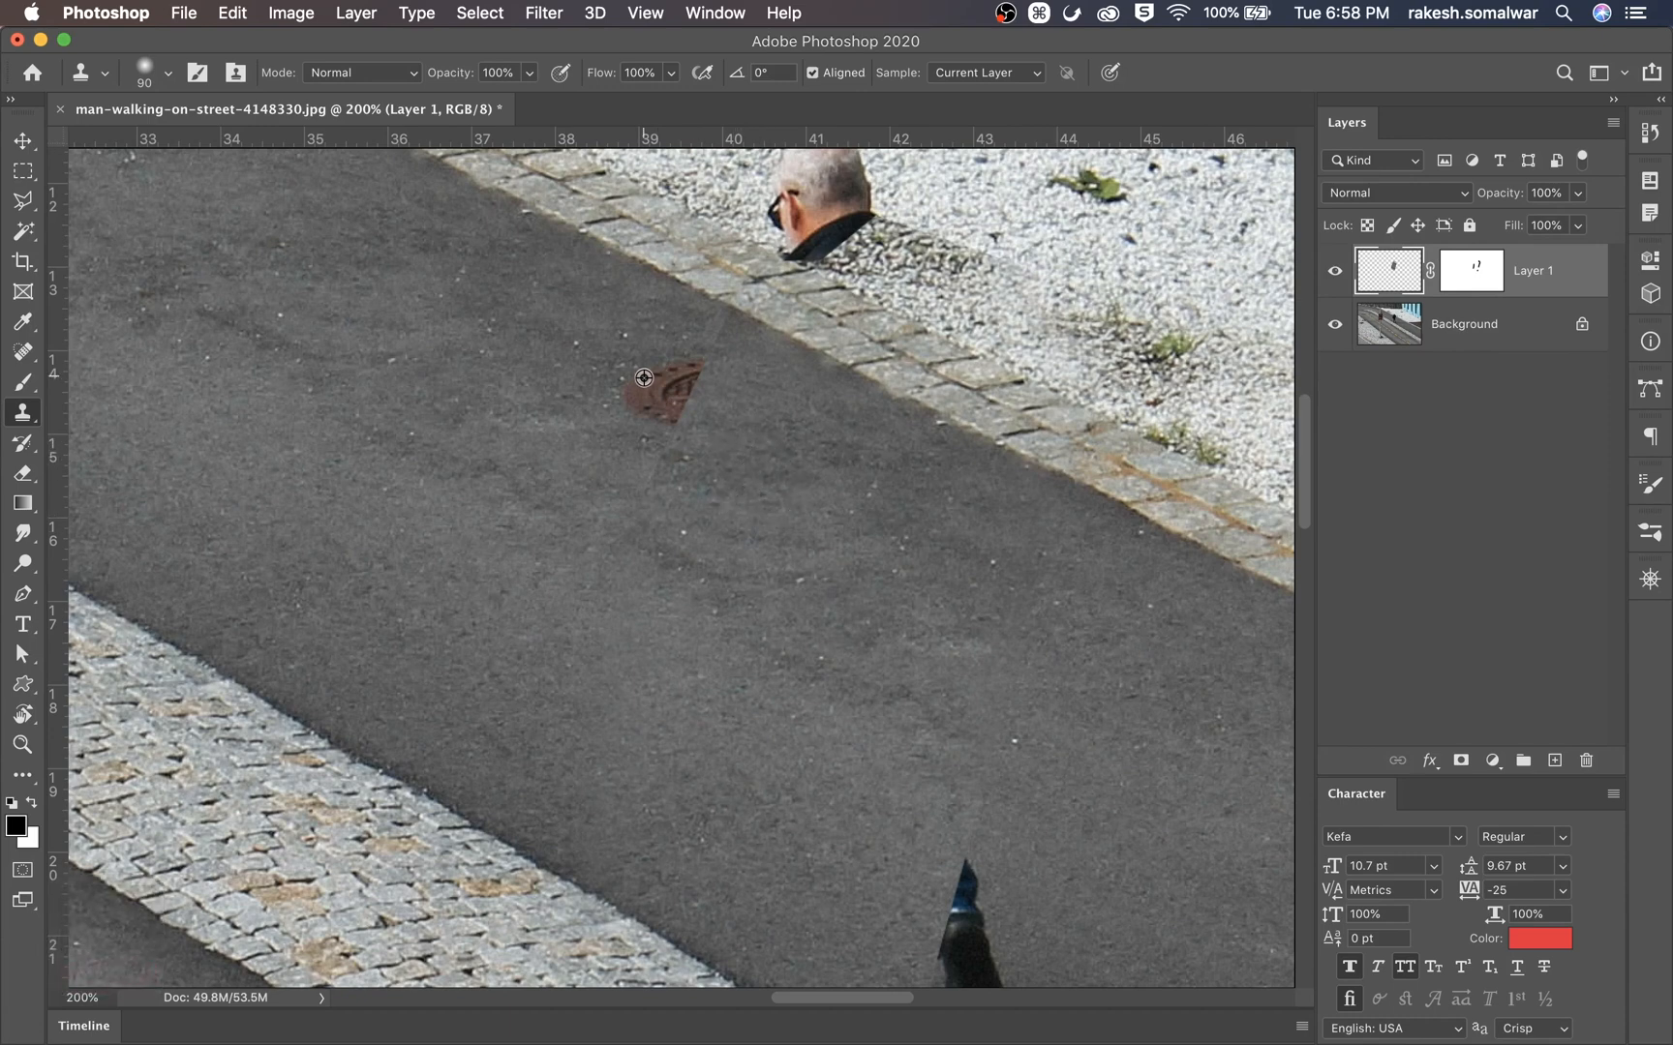
pyautogui.keyDown('alt'); pyautogui.click(770, 486); pyautogui.keyUp('alt')
pyautogui.moveTo(682, 431)
pyautogui.mouseDown()
pyautogui.moveTo(664, 387)
pyautogui.moveTo(691, 374)
pyautogui.moveTo(667, 389)
pyautogui.moveTo(664, 440)
pyautogui.mouseUp()
pyautogui.keyDown('alt'); pyautogui.click(727, 519); pyautogui.keyUp('alt')
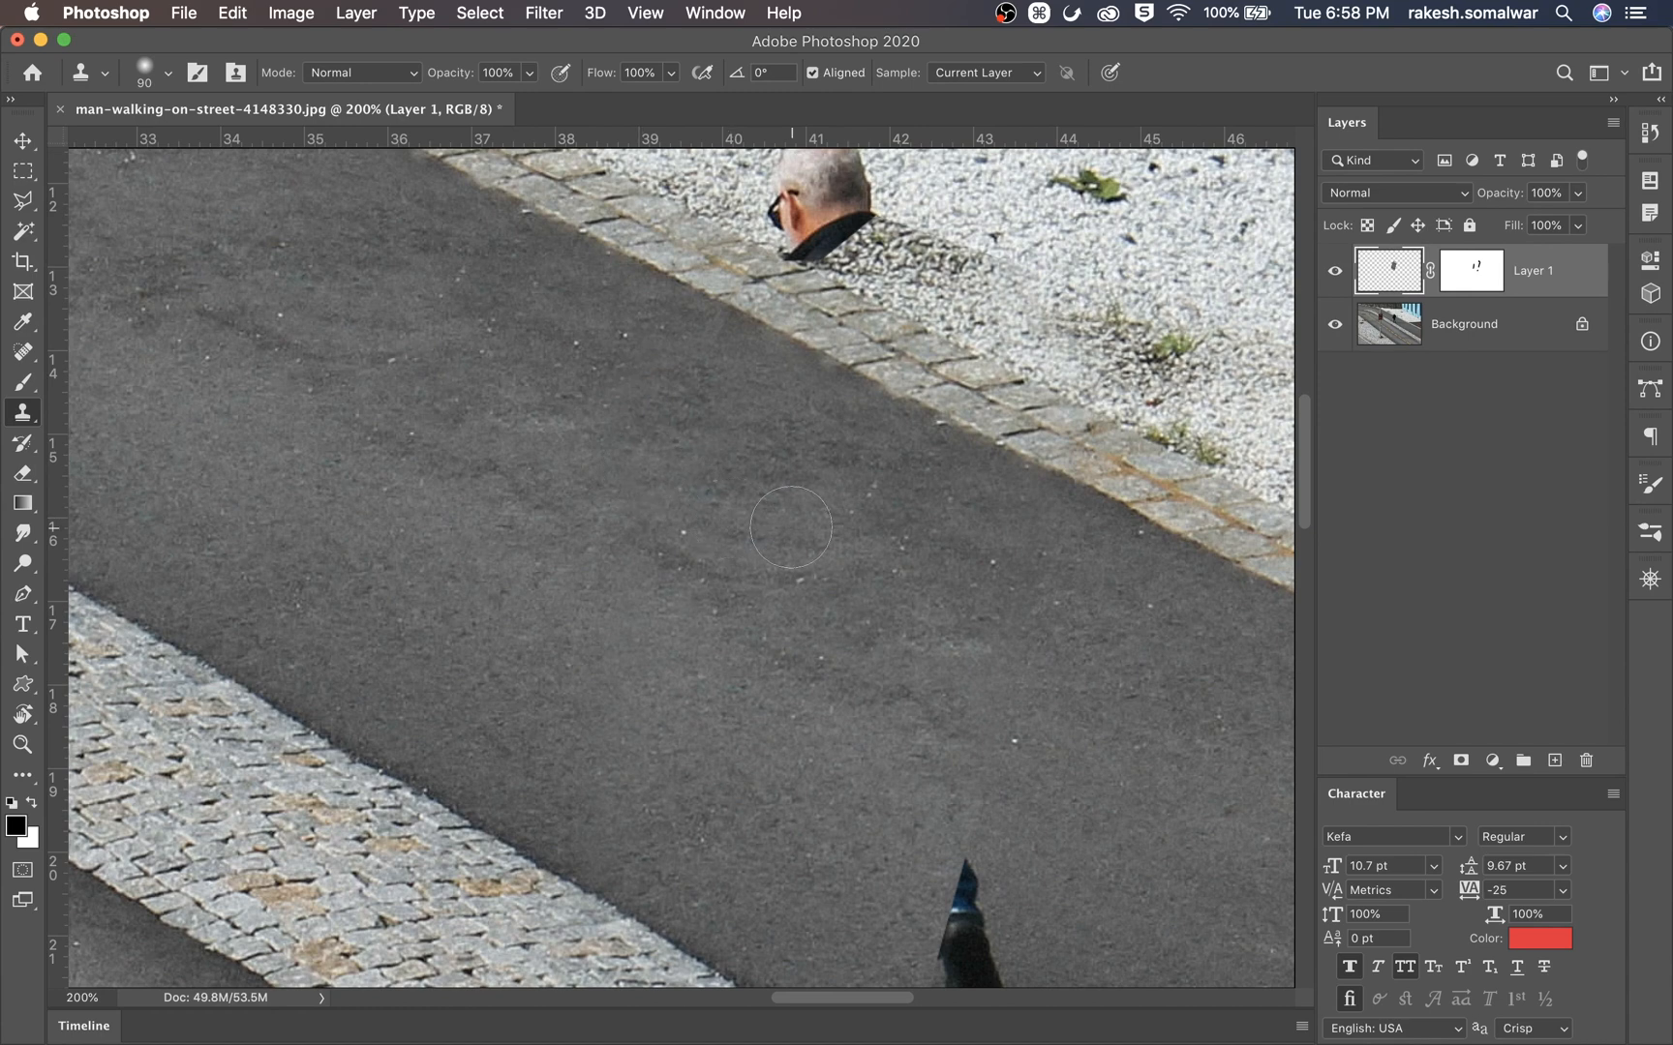
pyautogui.click(863, 596)
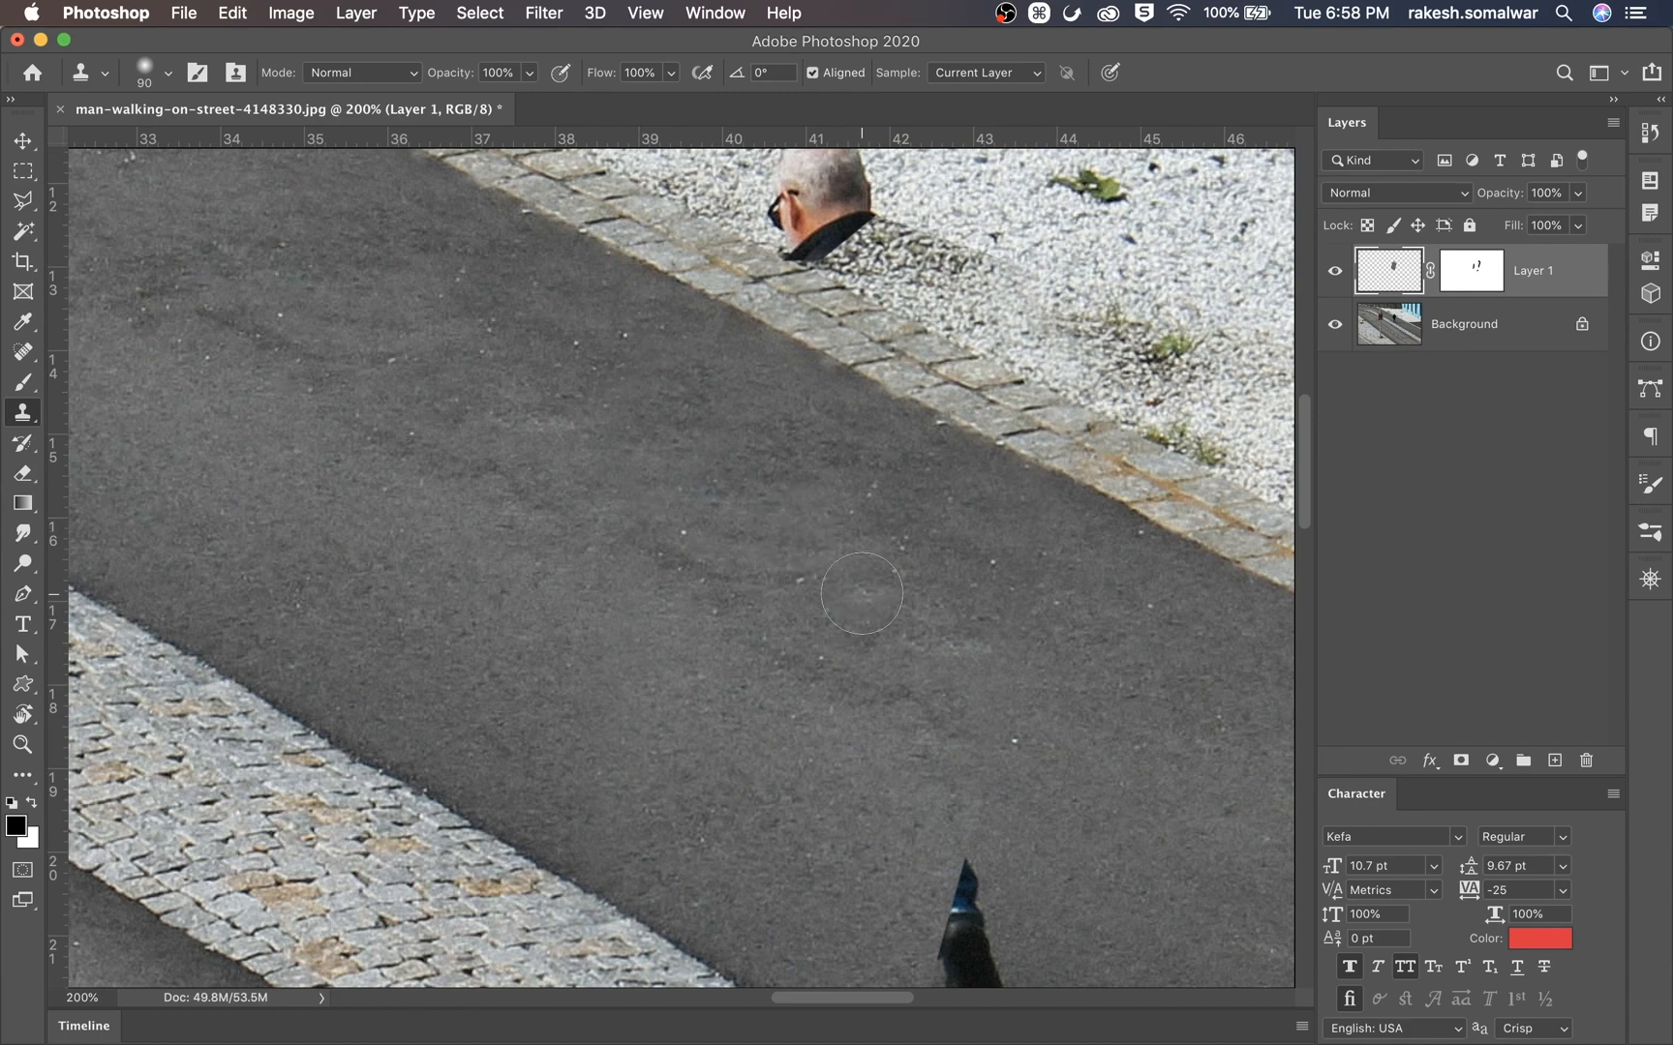
pyautogui.keyDown('alt'); pyautogui.click(758, 366); pyautogui.keyUp('alt')
pyautogui.moveTo(877, 371); pyautogui.dragTo(765, 599)
pyautogui.press('super+r')
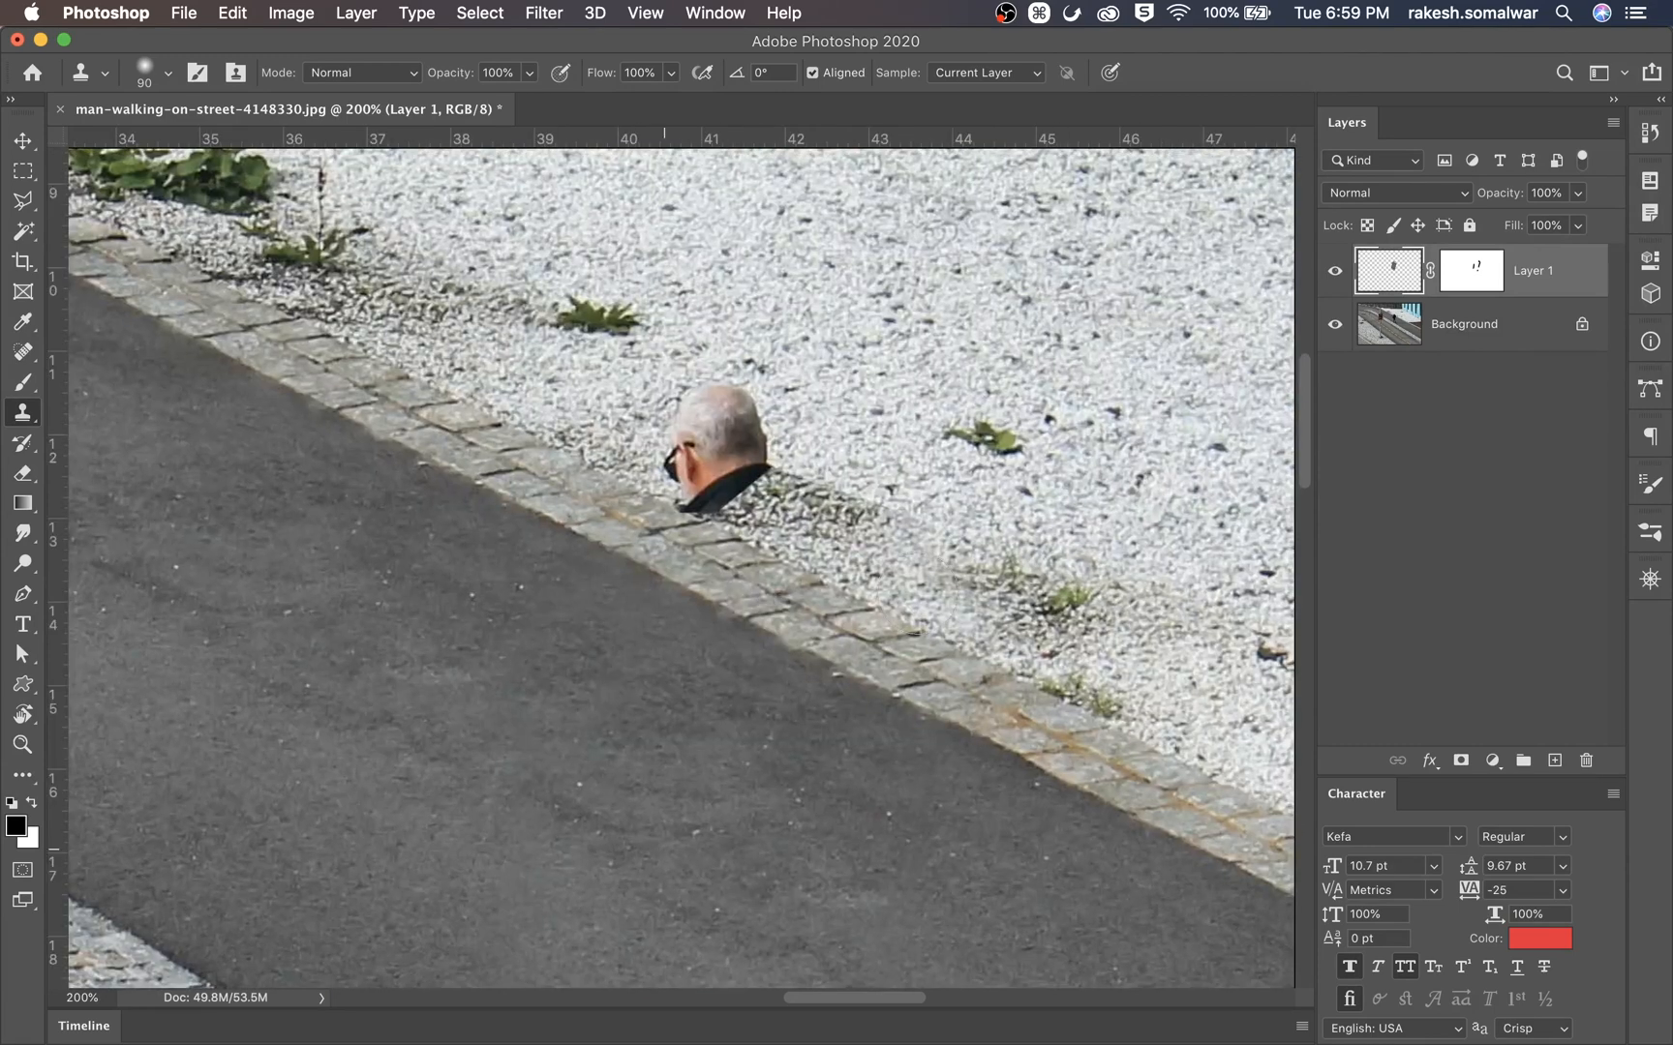
# Step: Clone nearby asphalt on the patch layer over the man's leftover leg and shoe, undoing the last stroke at the end
pyautogui.scroll(-5, 915, 661)
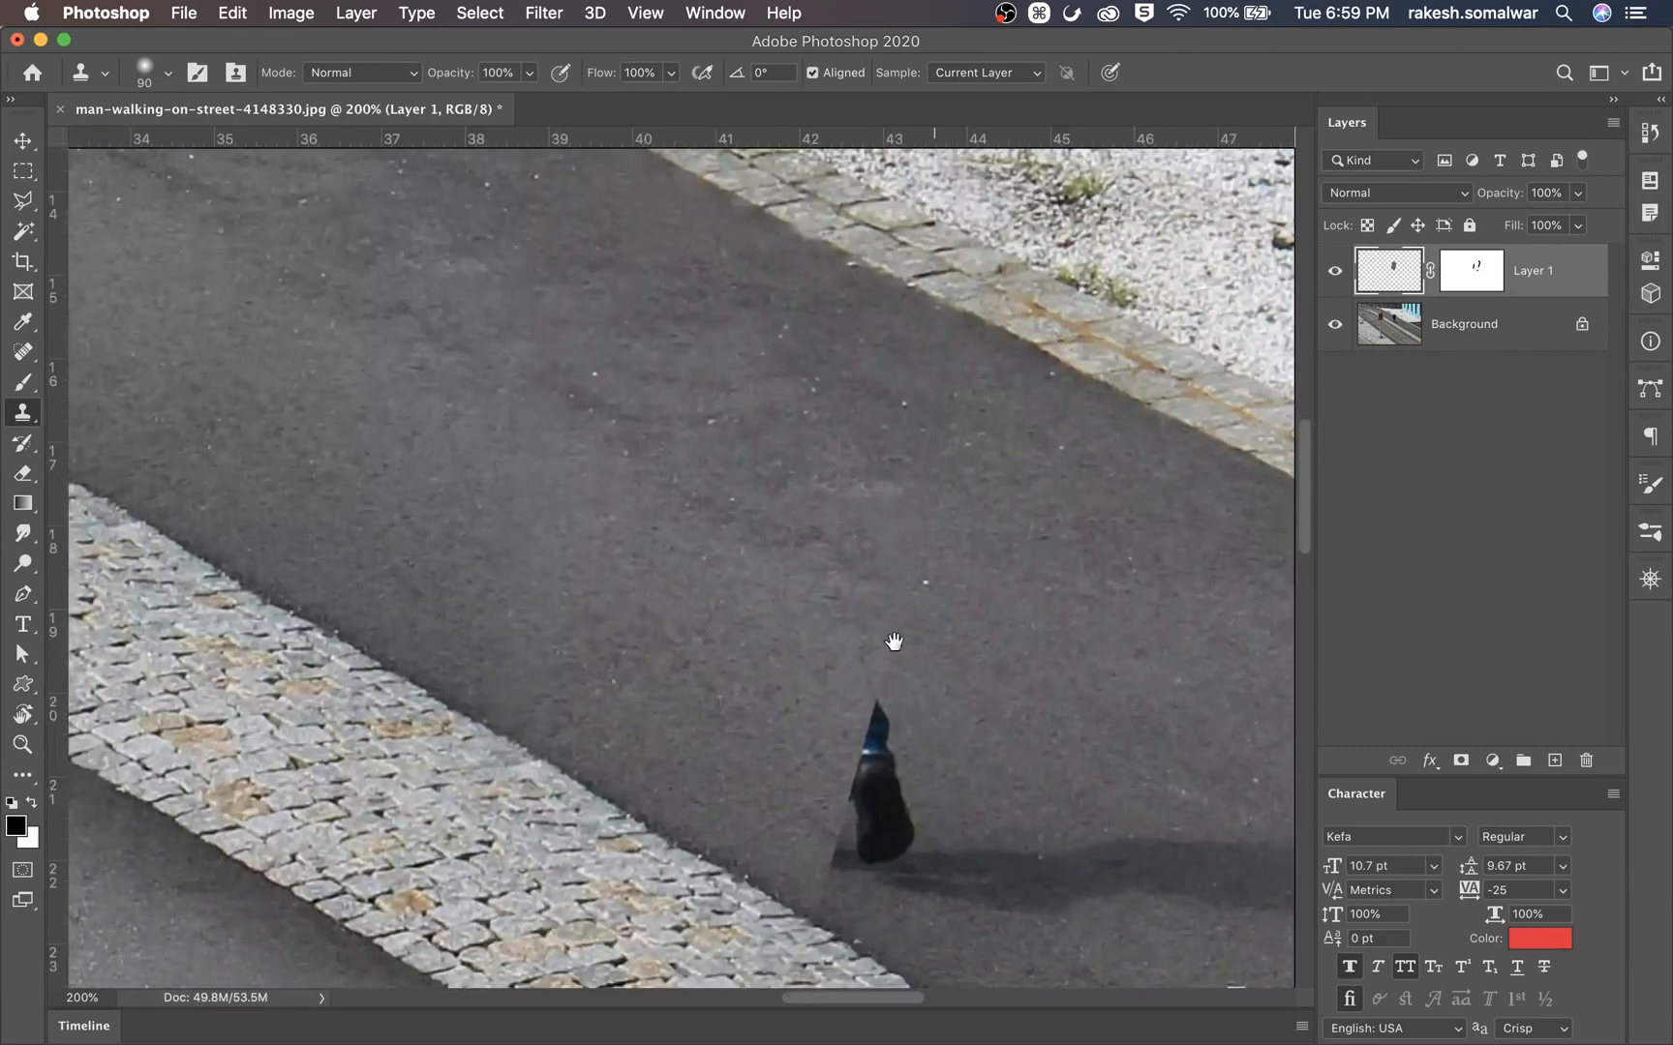
pyautogui.scroll(-2, 734, 457)
pyautogui.hscroll(2, 734, 457)
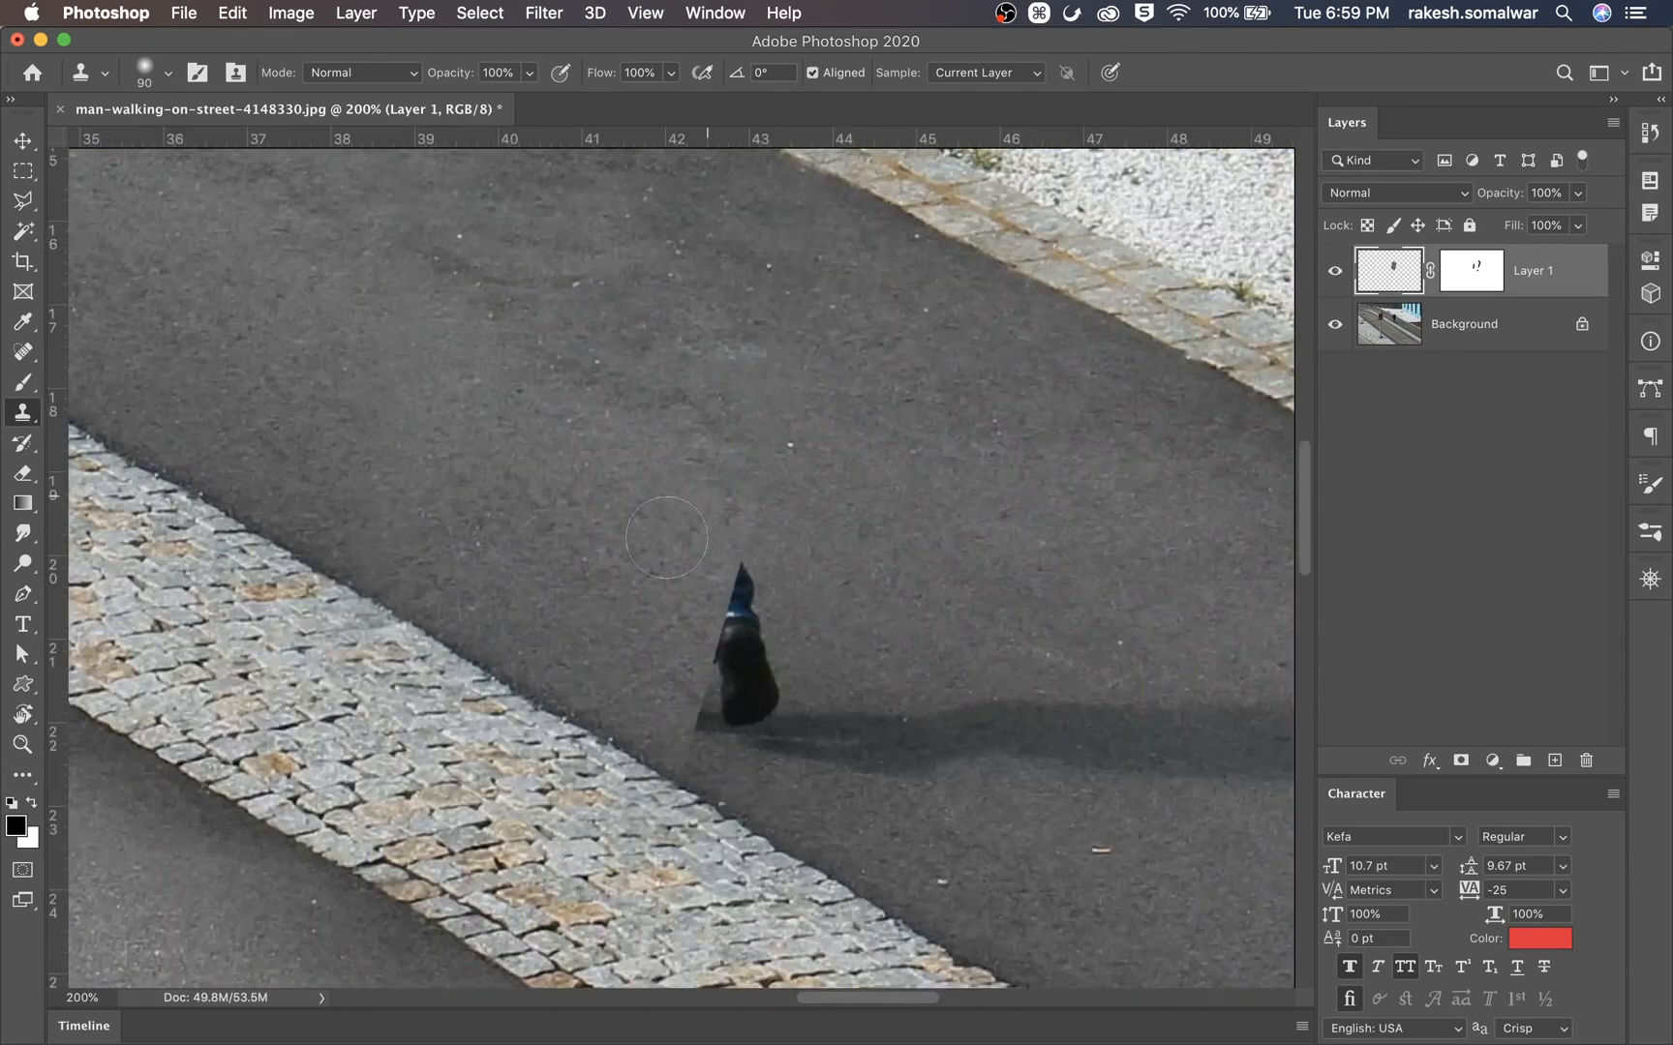
pyautogui.press('alt')
pyautogui.click(737, 566)
pyautogui.click(738, 572)
pyautogui.click(738, 581)
pyautogui.click(730, 598)
pyautogui.click(724, 641)
pyautogui.click(699, 677)
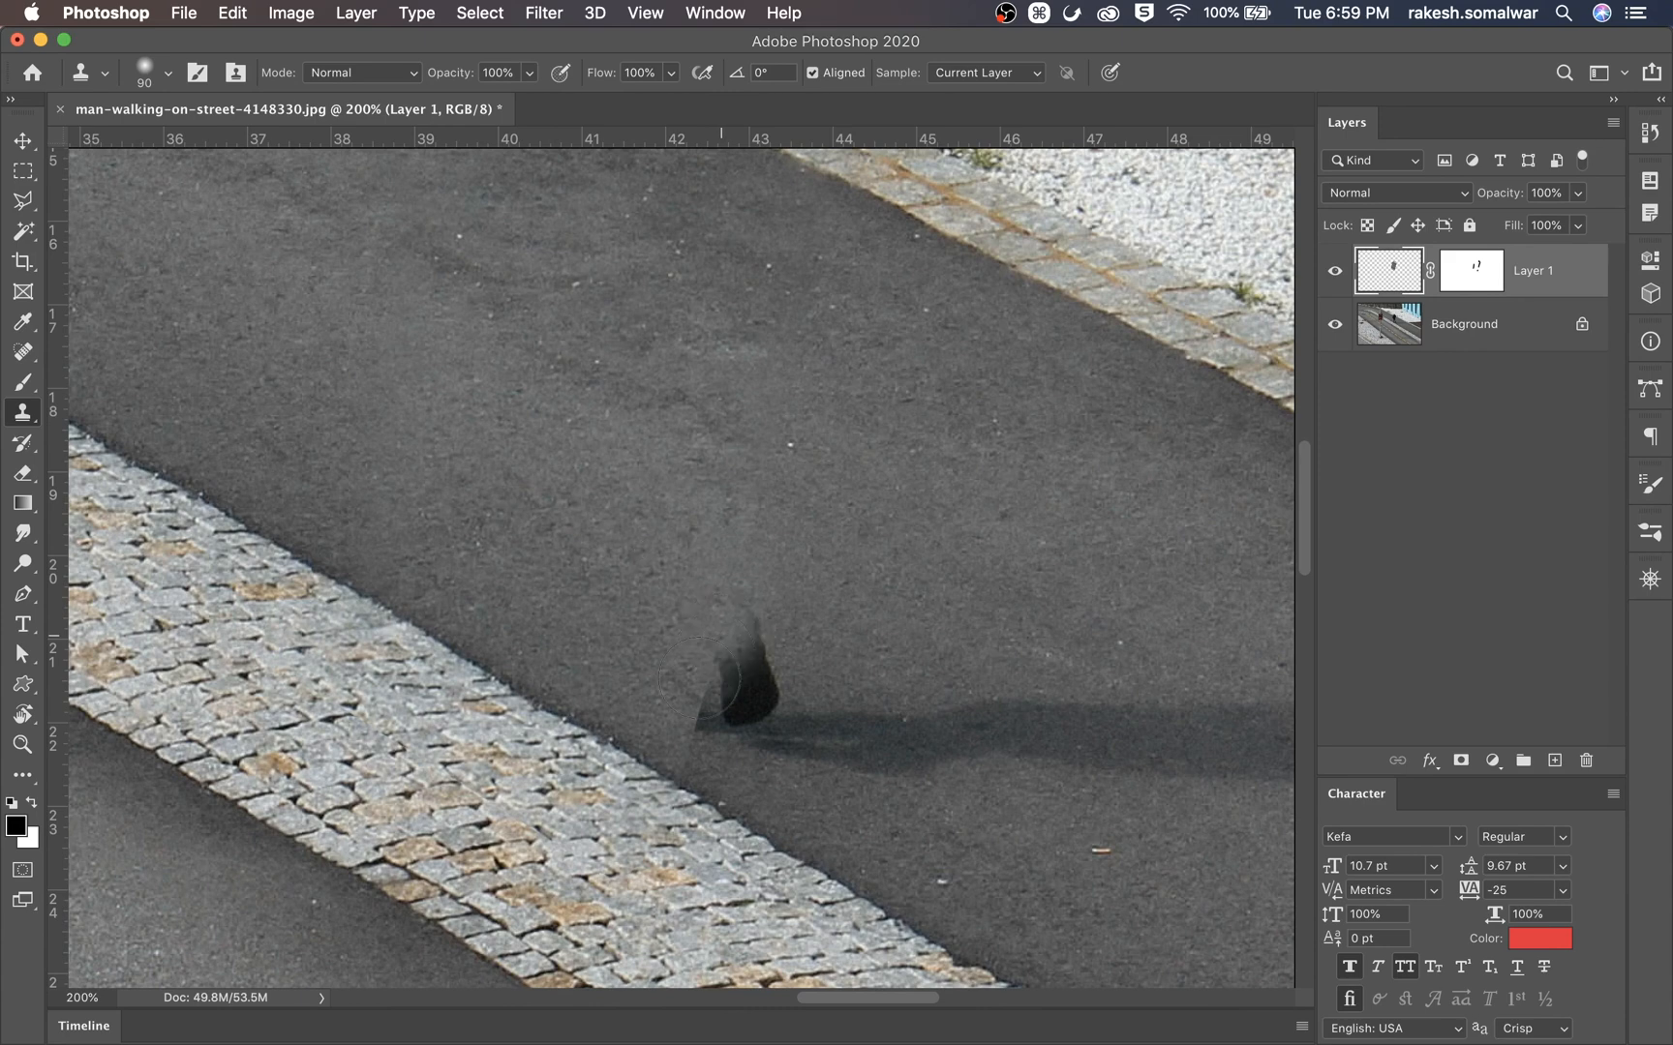
pyautogui.click(714, 701)
pyautogui.click(740, 644)
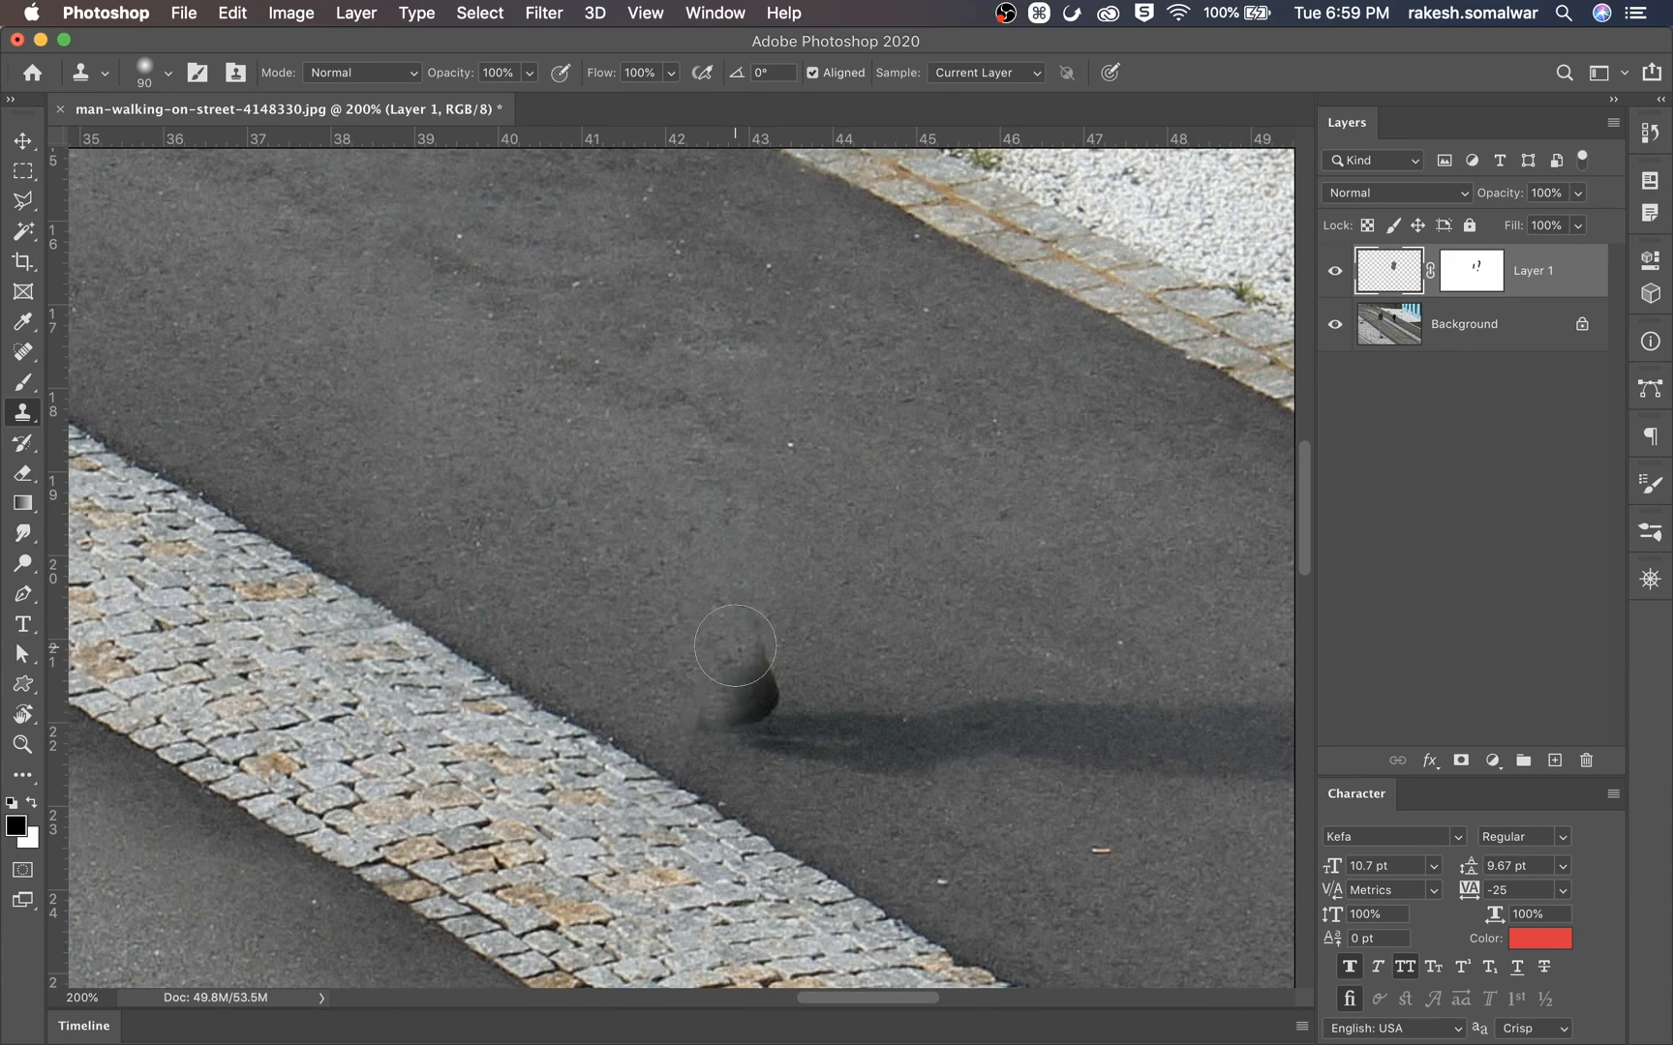
pyautogui.click(696, 718)
pyautogui.click(751, 675)
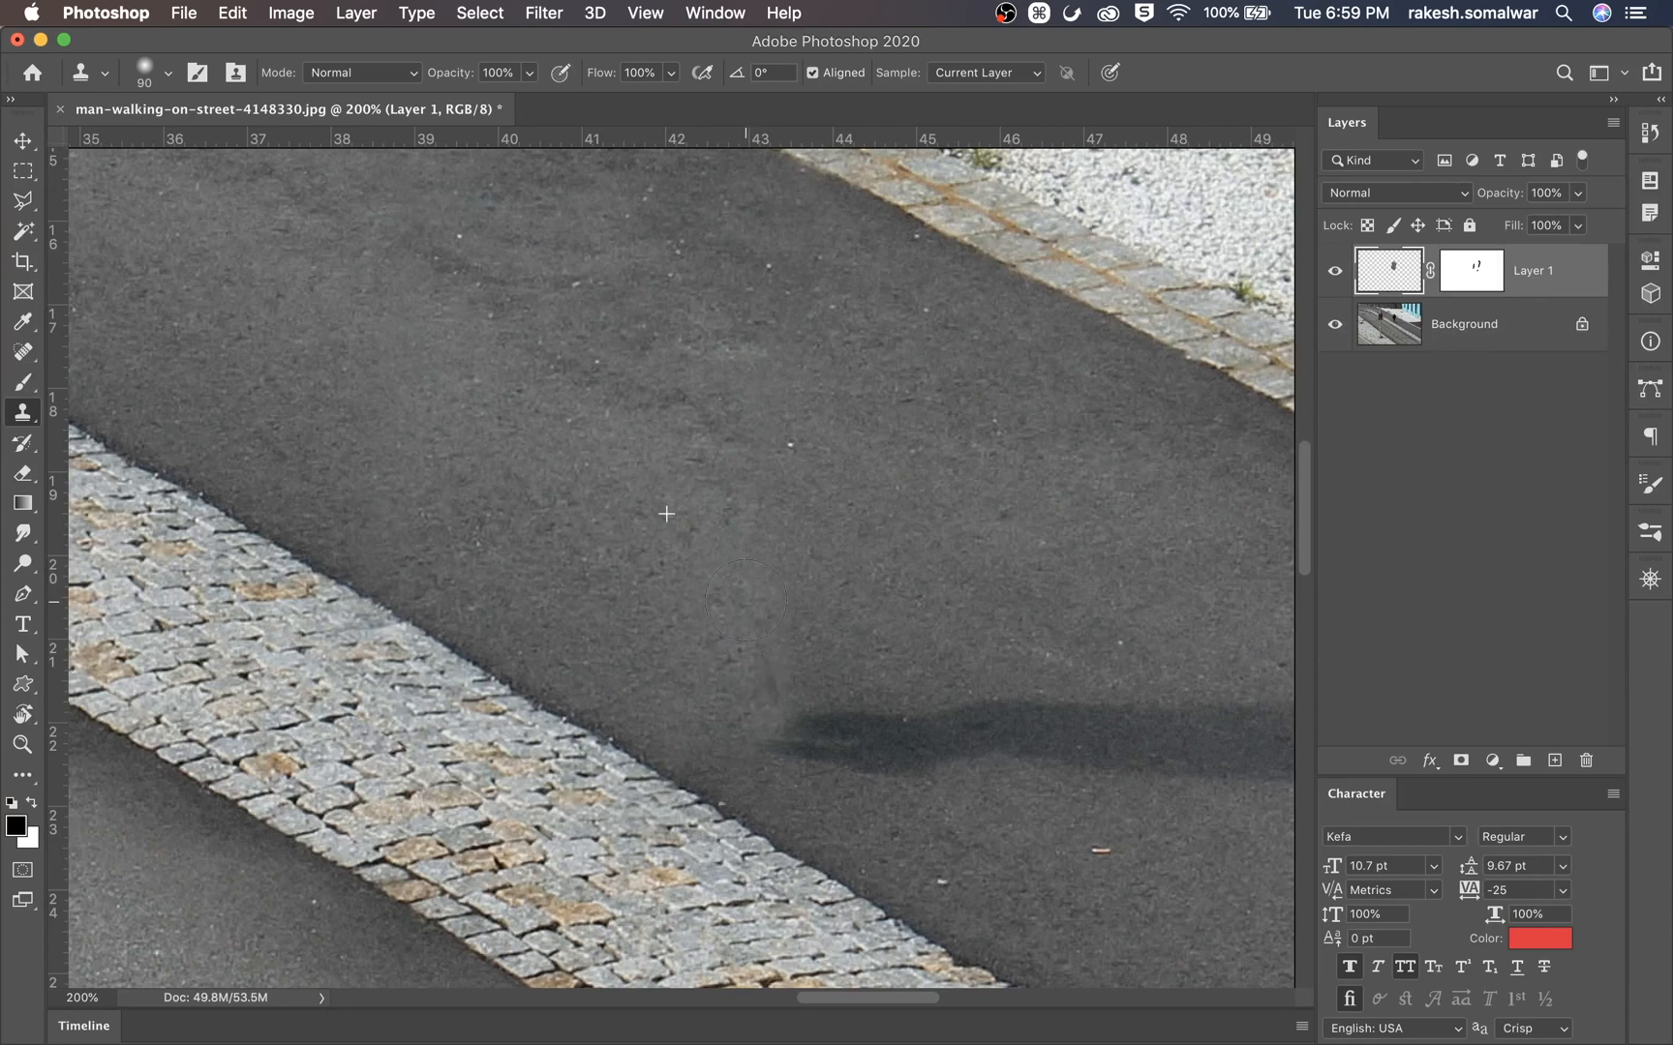
pyautogui.press('super+z')
# Step: Clone clean asphalt on the Background layer over the long part of the man's shadow on the path
pyautogui.moveTo(879, 682); pyautogui.dragTo(683, 619)
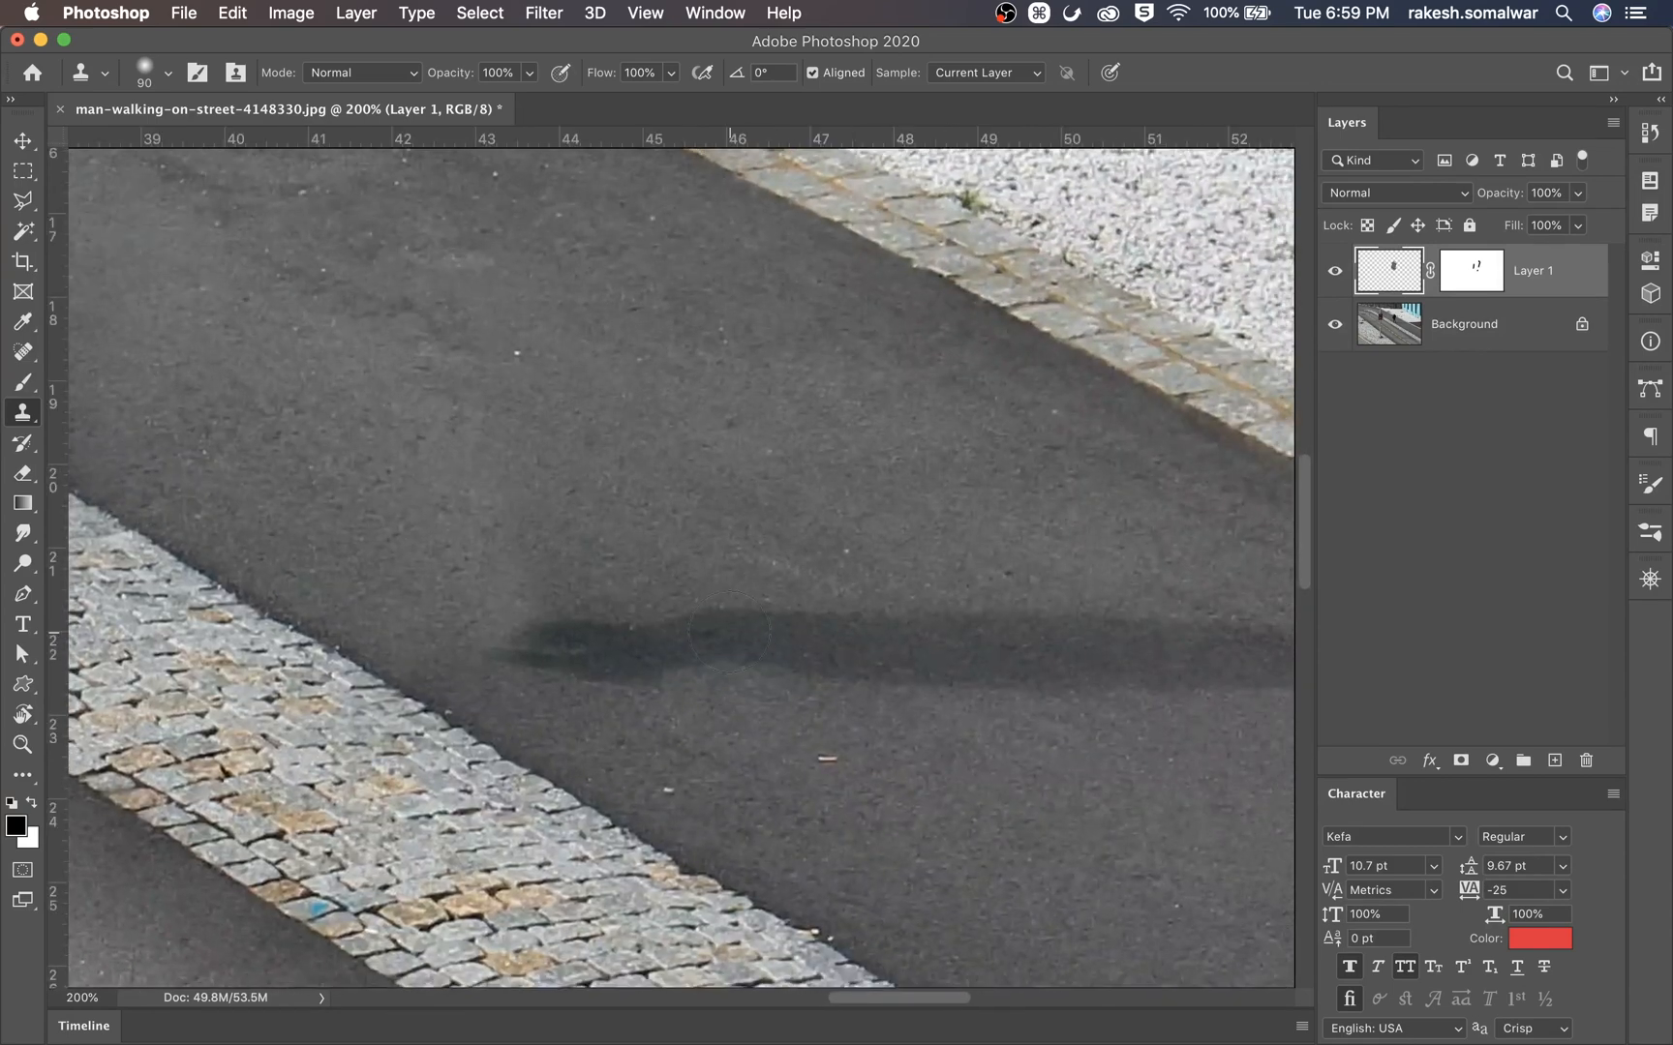
pyautogui.press('super+minus')
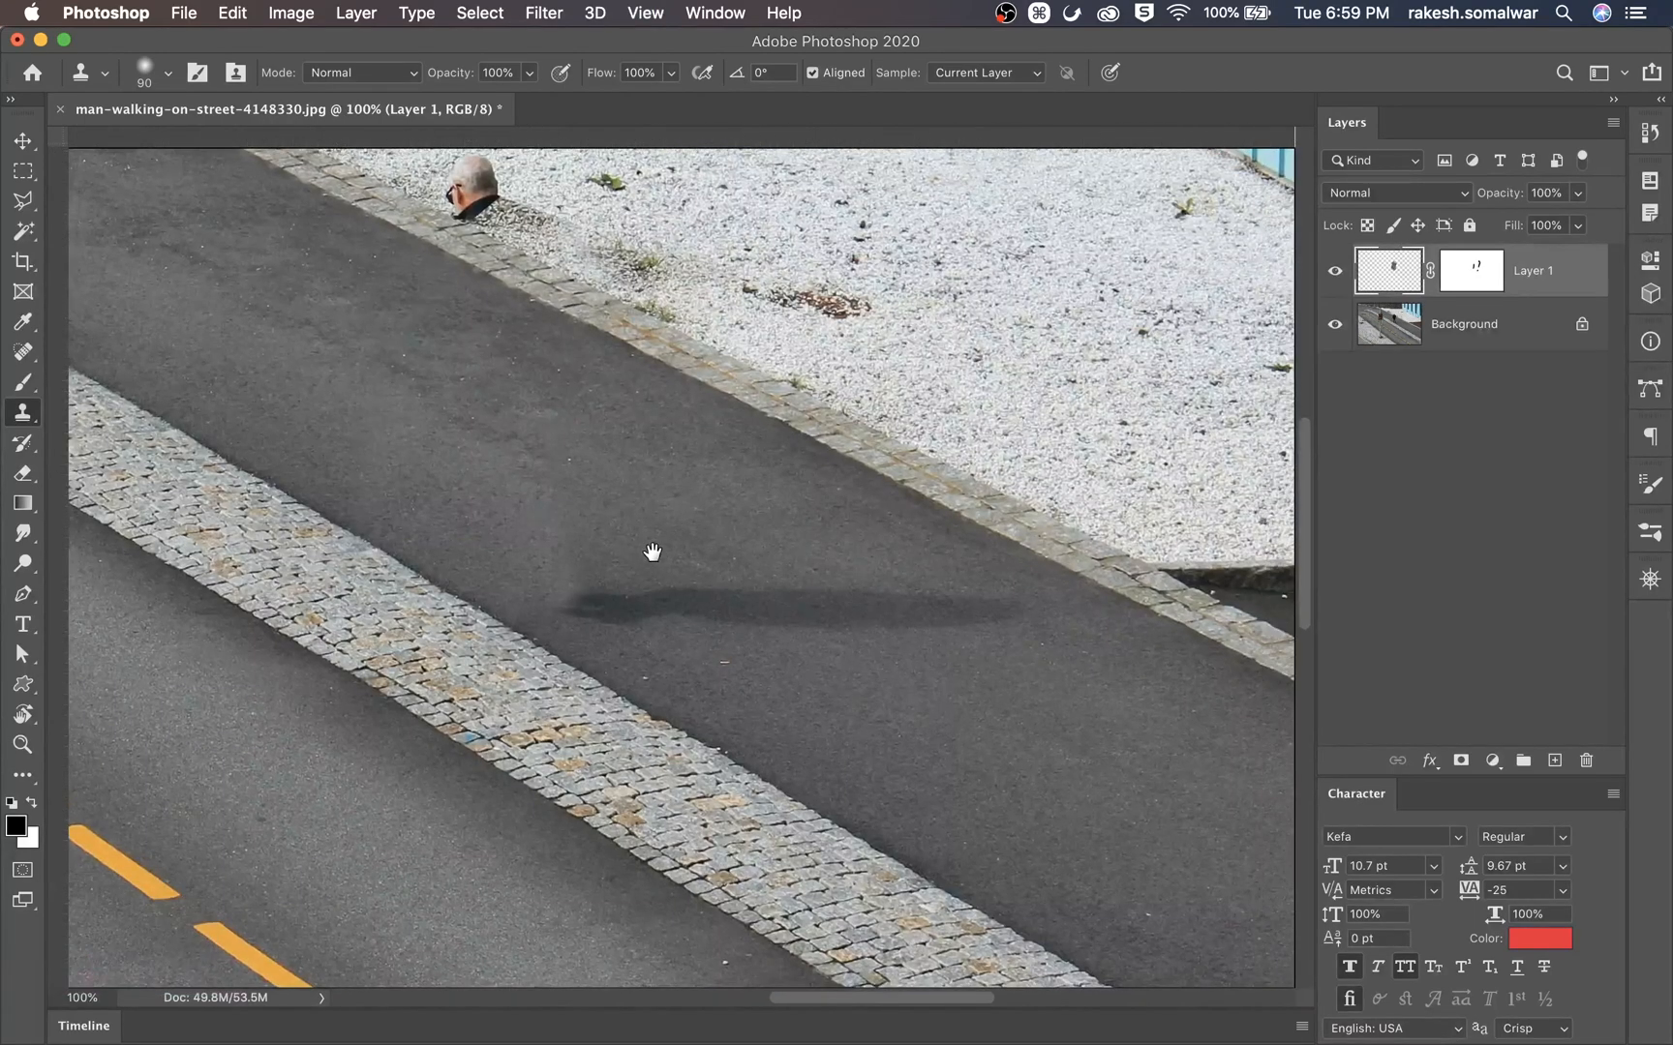
pyautogui.press('super+r')
pyautogui.press('alt')
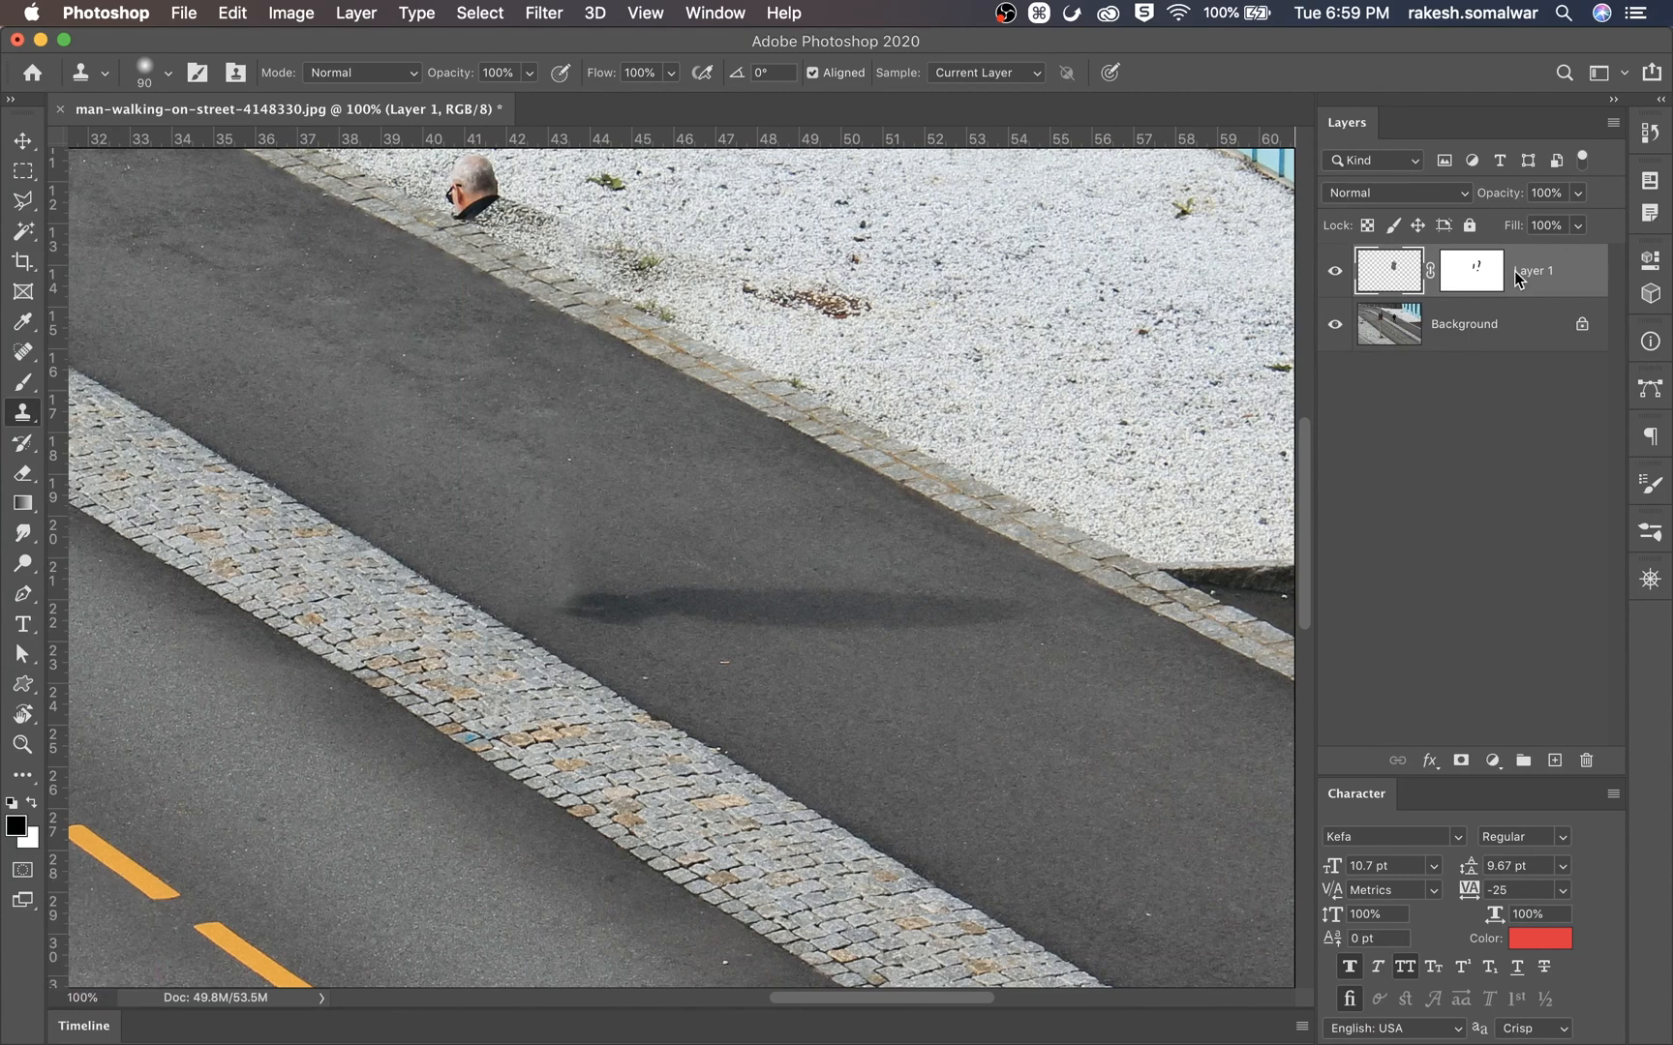
pyautogui.click(1433, 332)
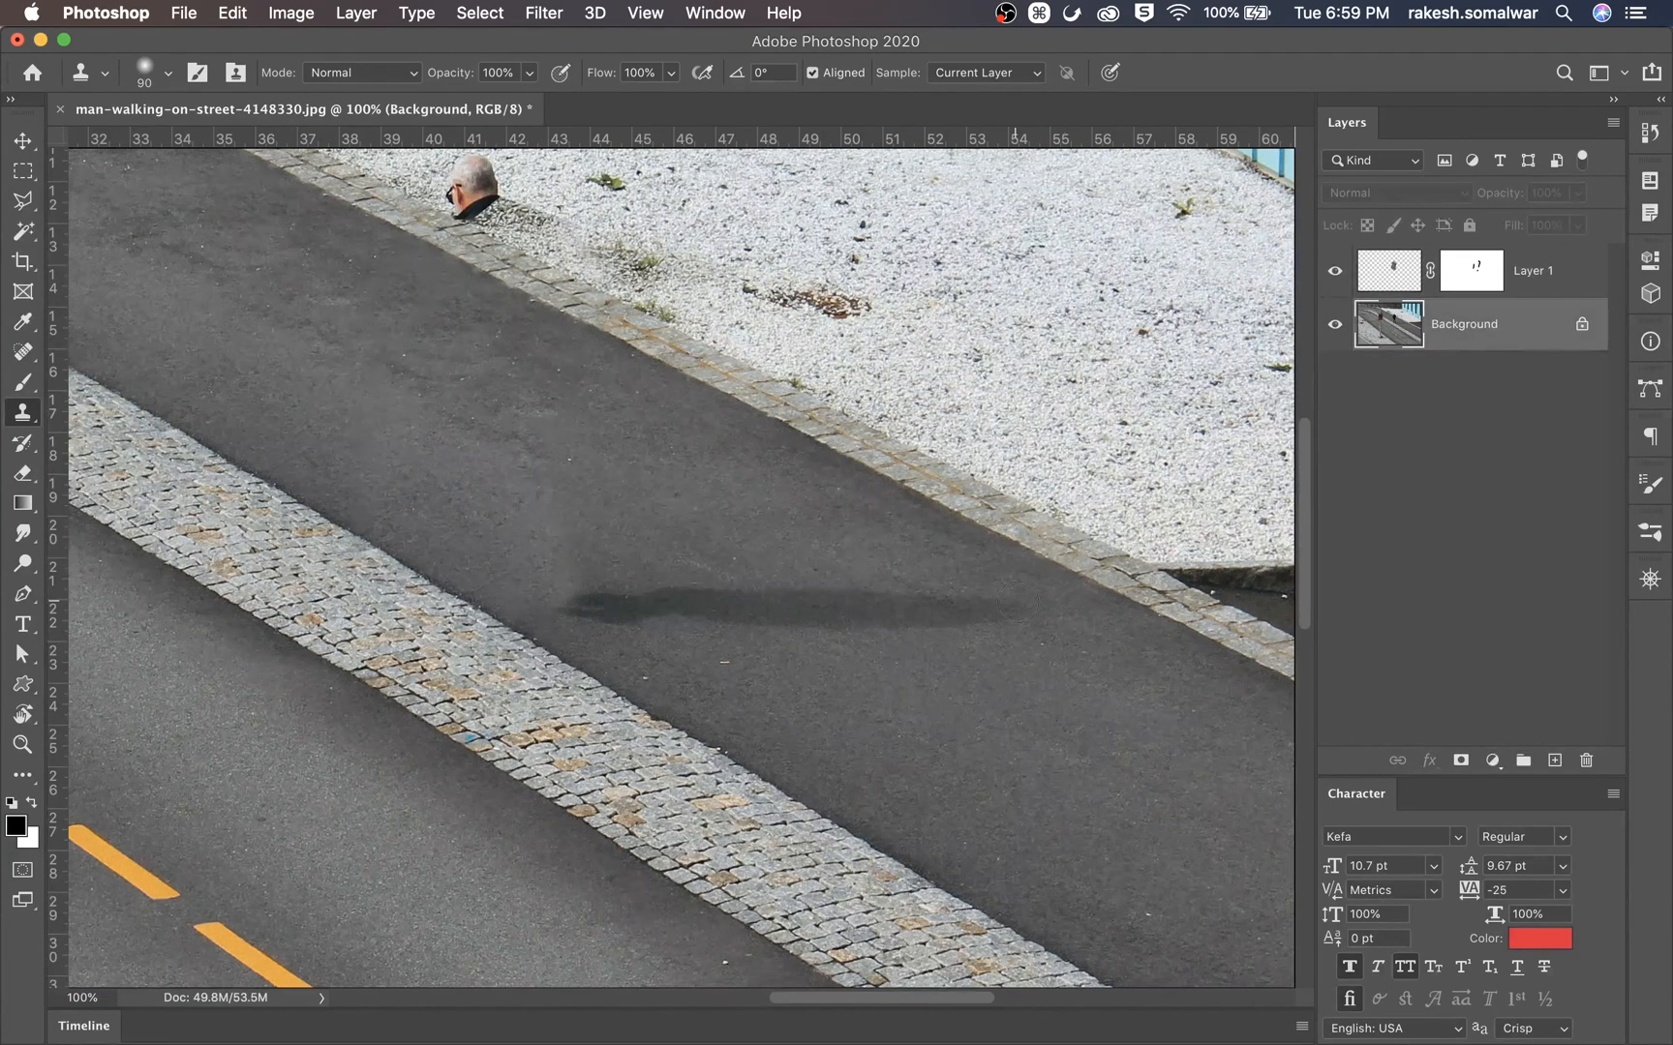
pyautogui.moveTo(1016, 612)
pyautogui.mouseDown()
pyautogui.moveTo(910, 624)
pyautogui.moveTo(702, 636)
pyautogui.mouseUp()
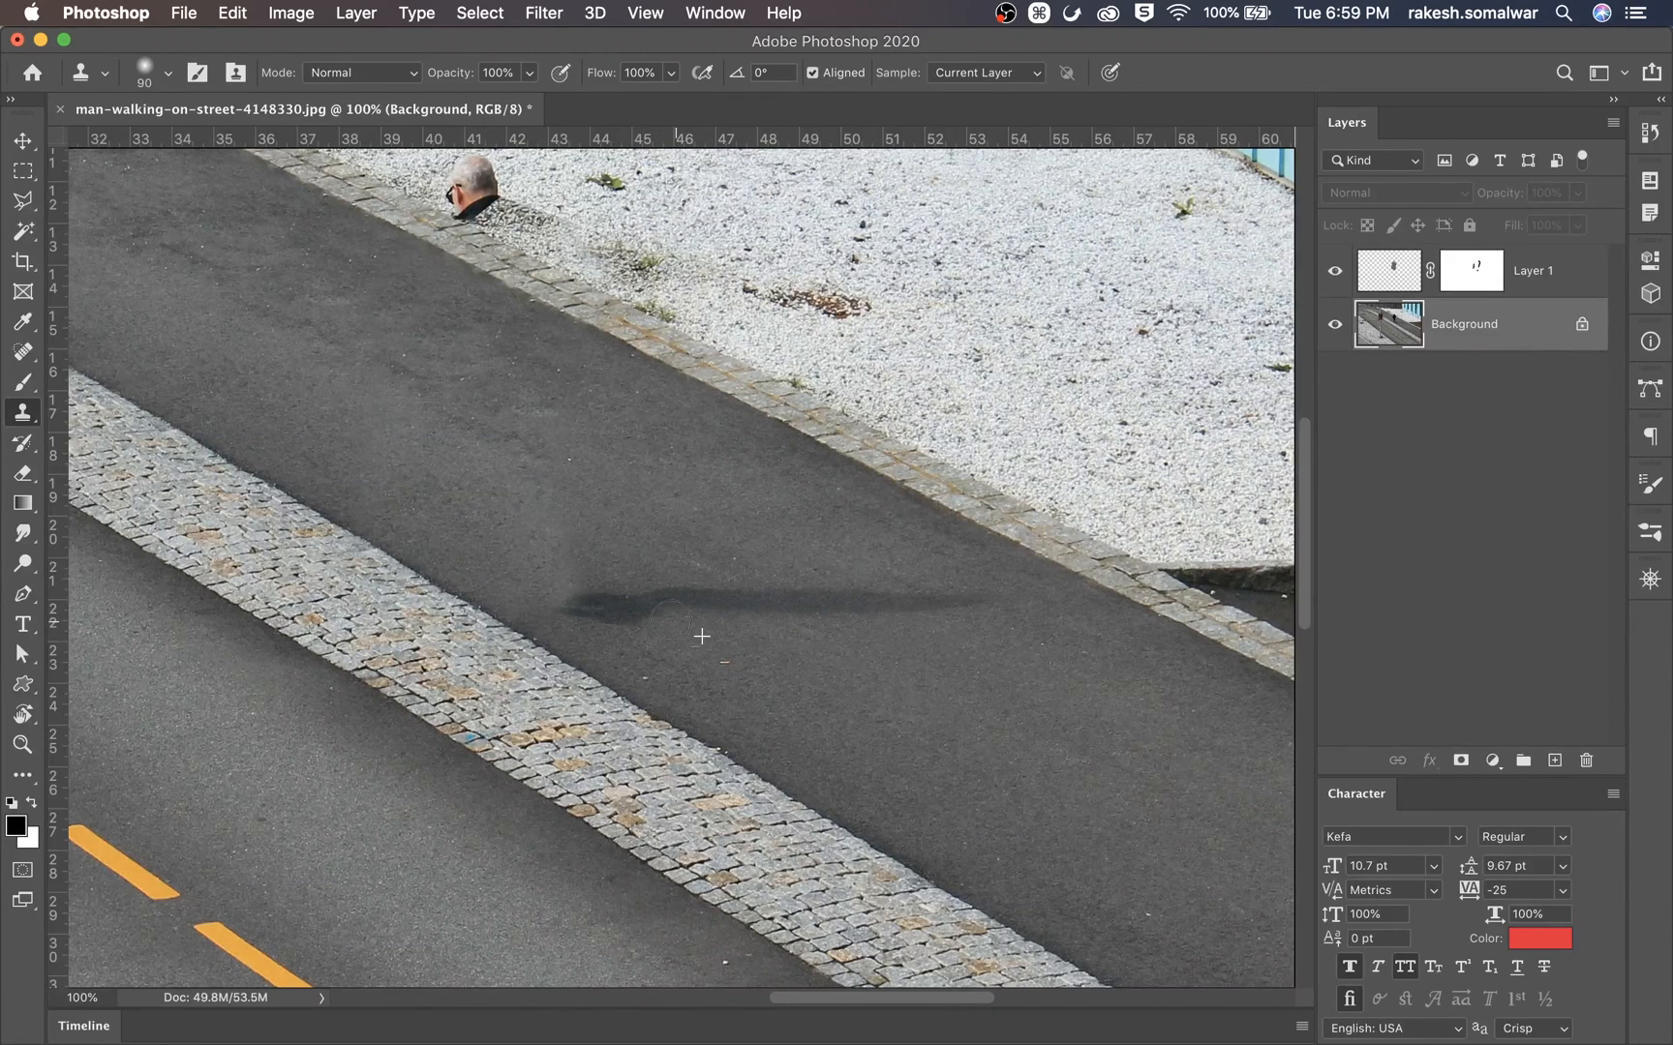
pyautogui.moveTo(670, 620); pyautogui.dragTo(958, 590)
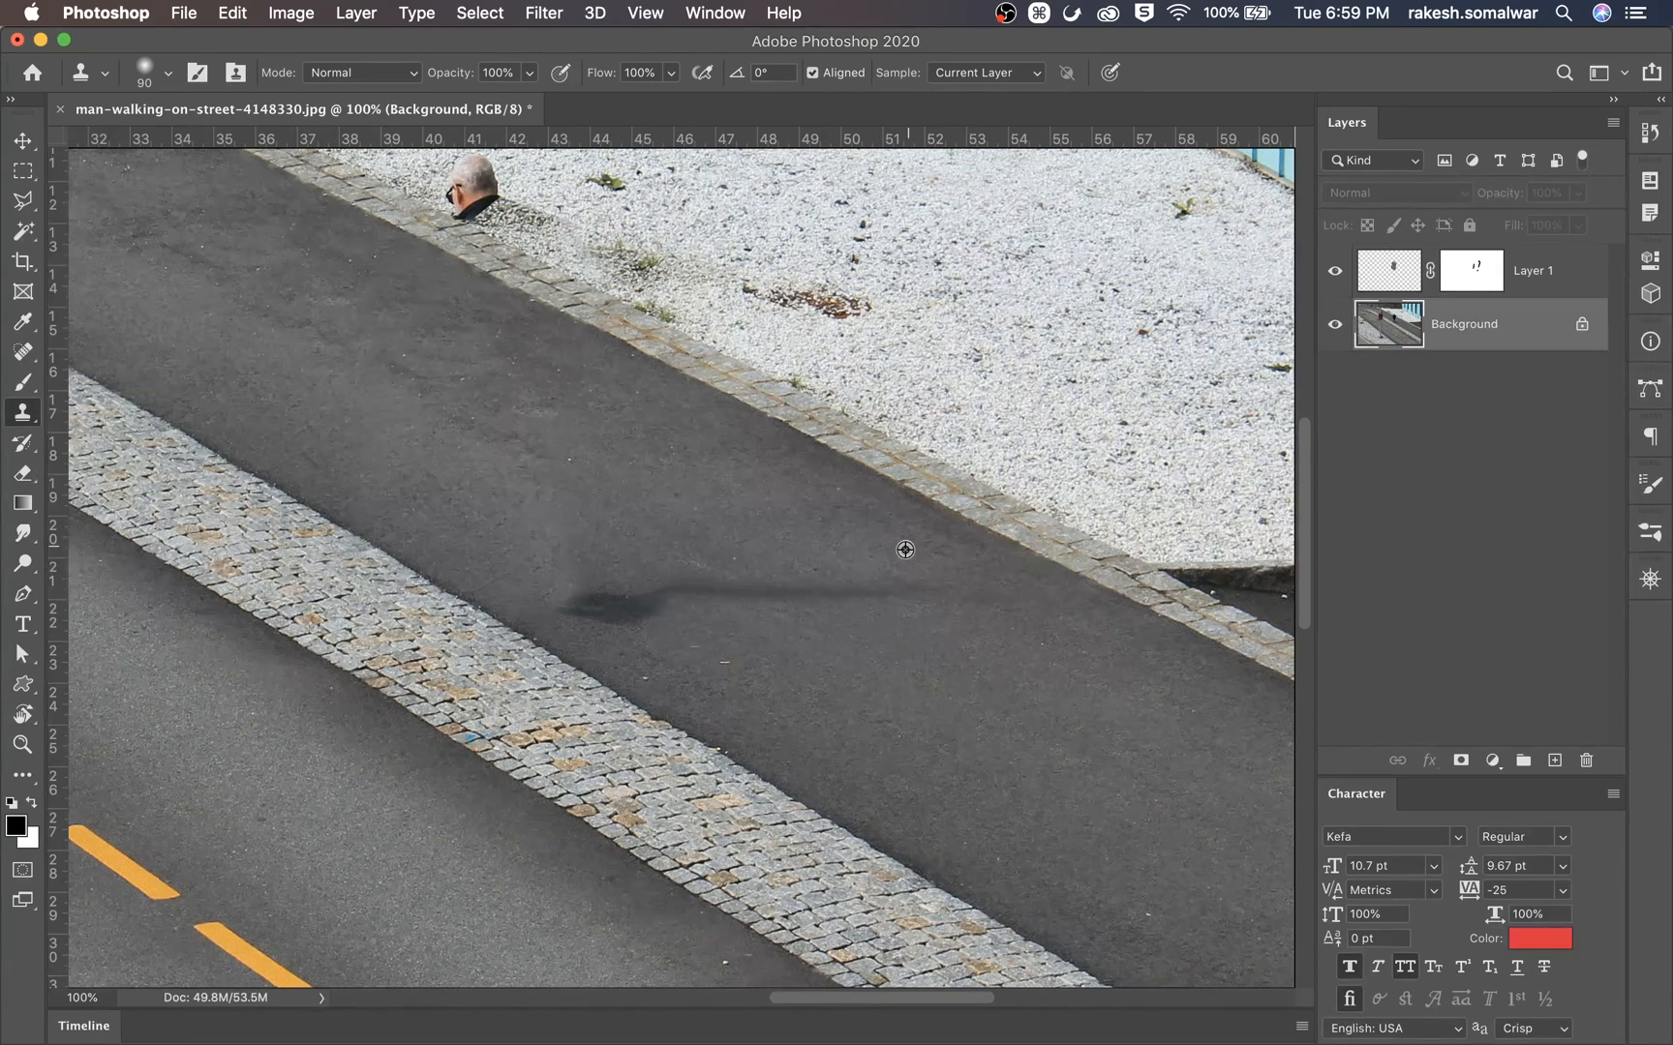
pyautogui.moveTo(978, 591); pyautogui.dragTo(771, 578)
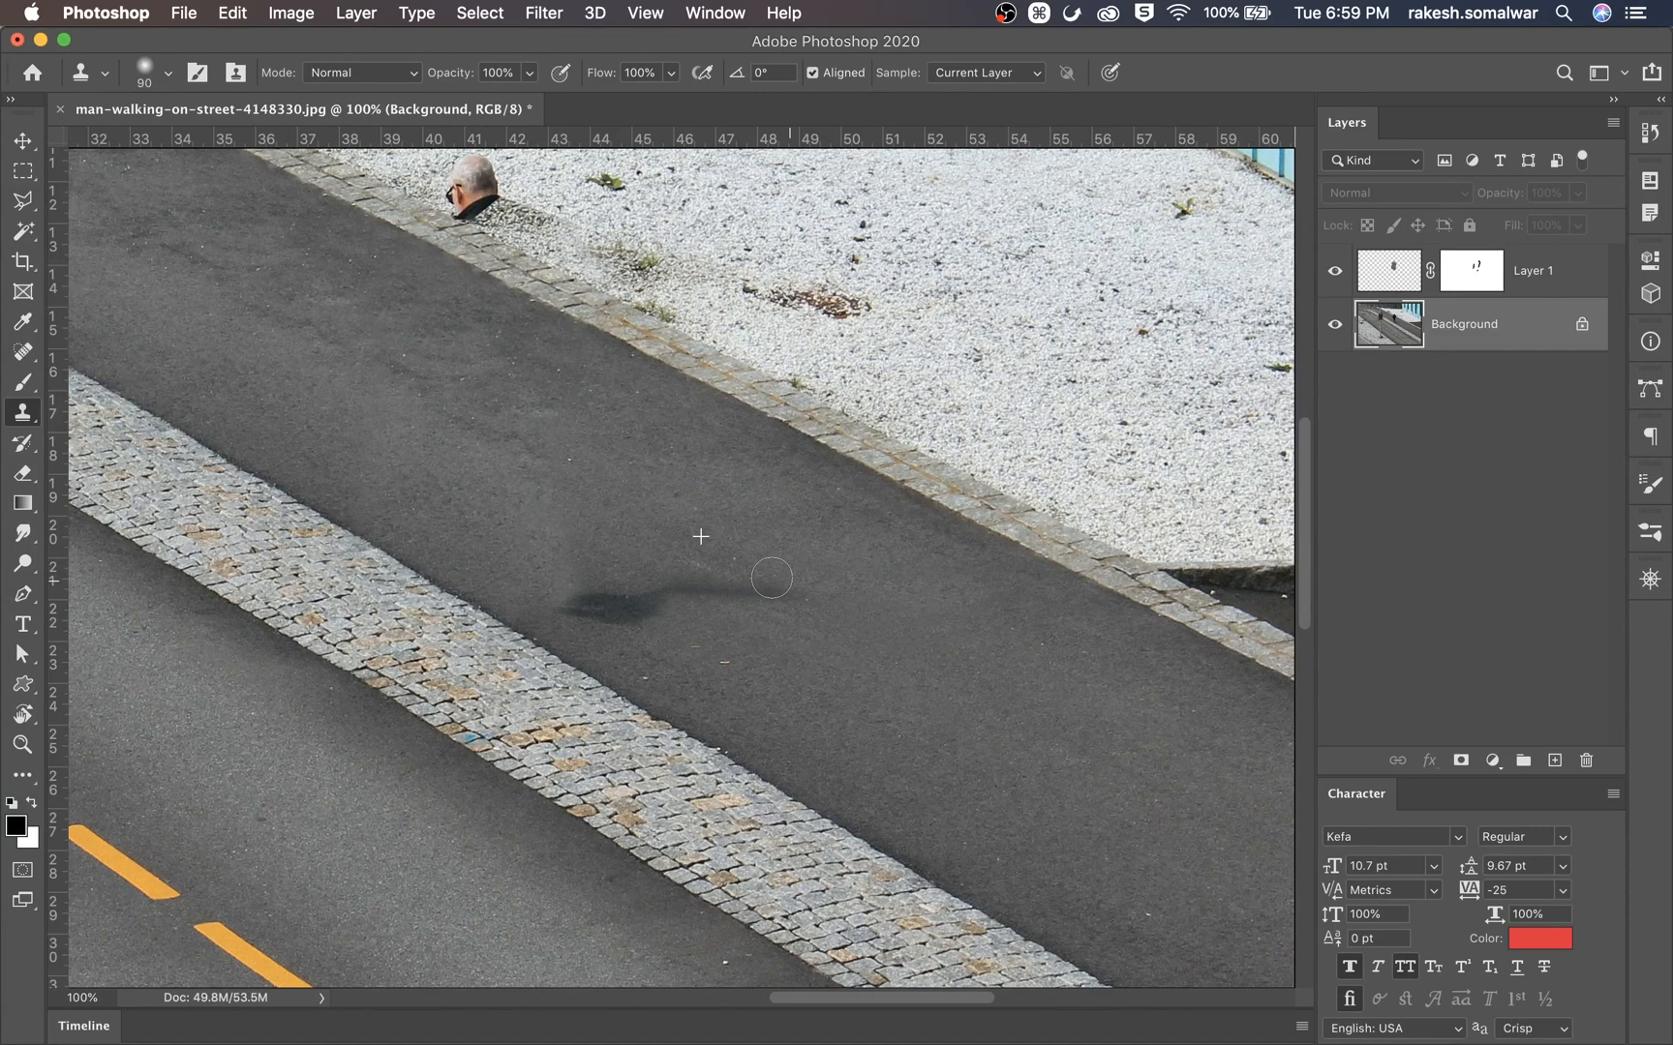
# Step: Merge the patch layer into the Background and clone asphalt over the remaining dark end of the shadow
pyautogui.click(1533, 272)
pyautogui.press('super+e')
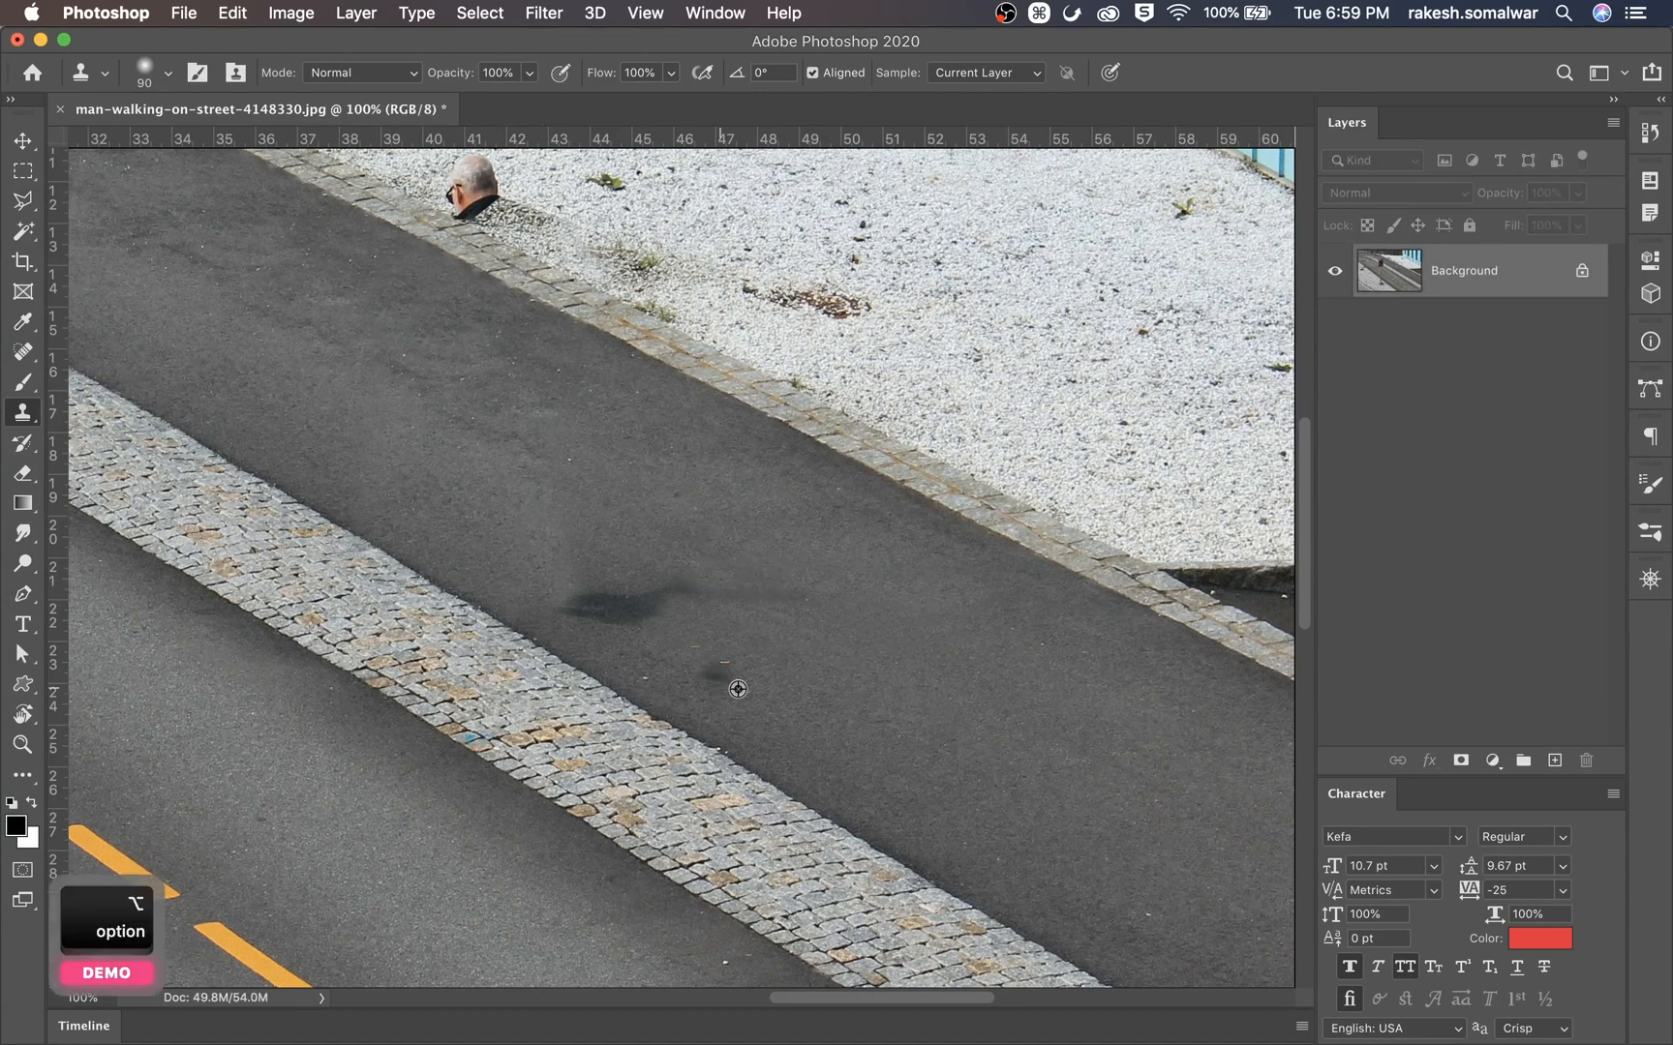
pyautogui.keyDown('alt'); pyautogui.click(738, 689); pyautogui.keyUp('alt')
pyautogui.moveTo(568, 602); pyautogui.dragTo(664, 597)
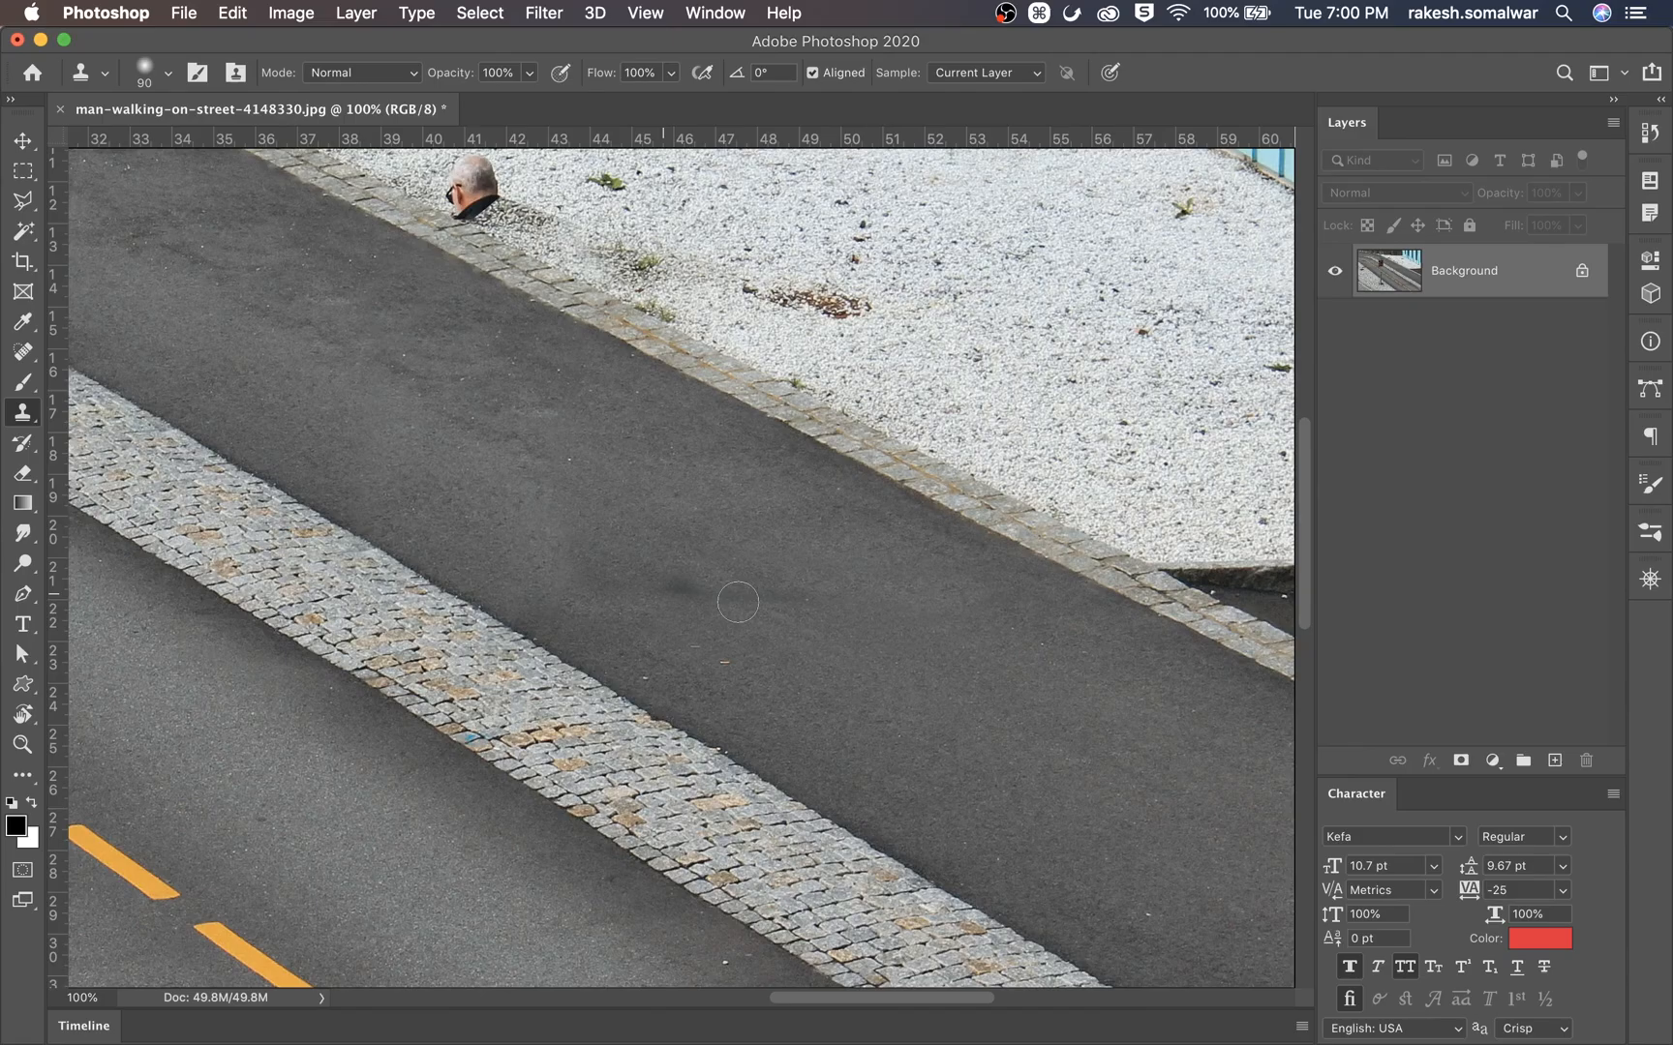
# Step: Enlarge the Clone Stamp brush to 172 px and even out the retouched asphalt with cloned texture
pyautogui.moveTo(738, 602)
pyautogui.mouseDown()
pyautogui.moveTo(666, 590)
pyautogui.moveTo(756, 619)
pyautogui.mouseUp()
pyautogui.moveTo(549, 594); pyautogui.dragTo(596, 594)
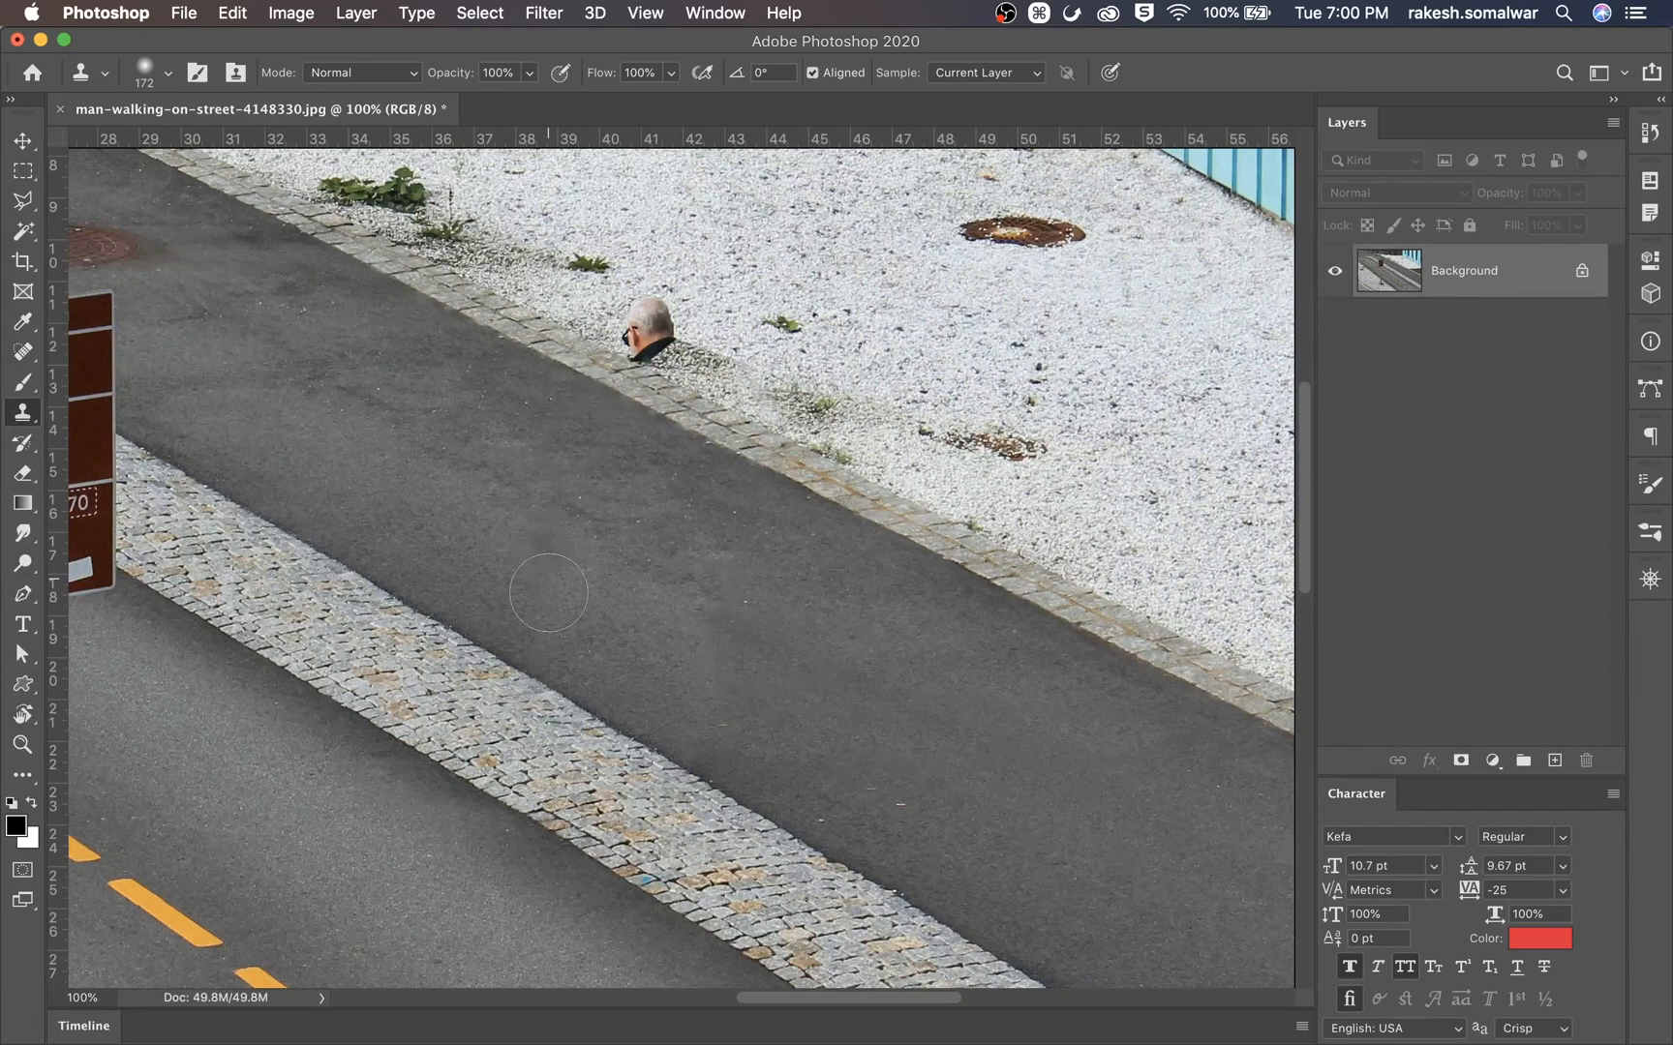
pyautogui.keyDown('alt'); pyautogui.click(758, 724); pyautogui.keyUp('alt')
# Step: Set the Clone Stamp brush to 55 px with 12% hardness for retouching the man's head on the gravel
pyautogui.press('super+equal')
pyautogui.press('super+equal')
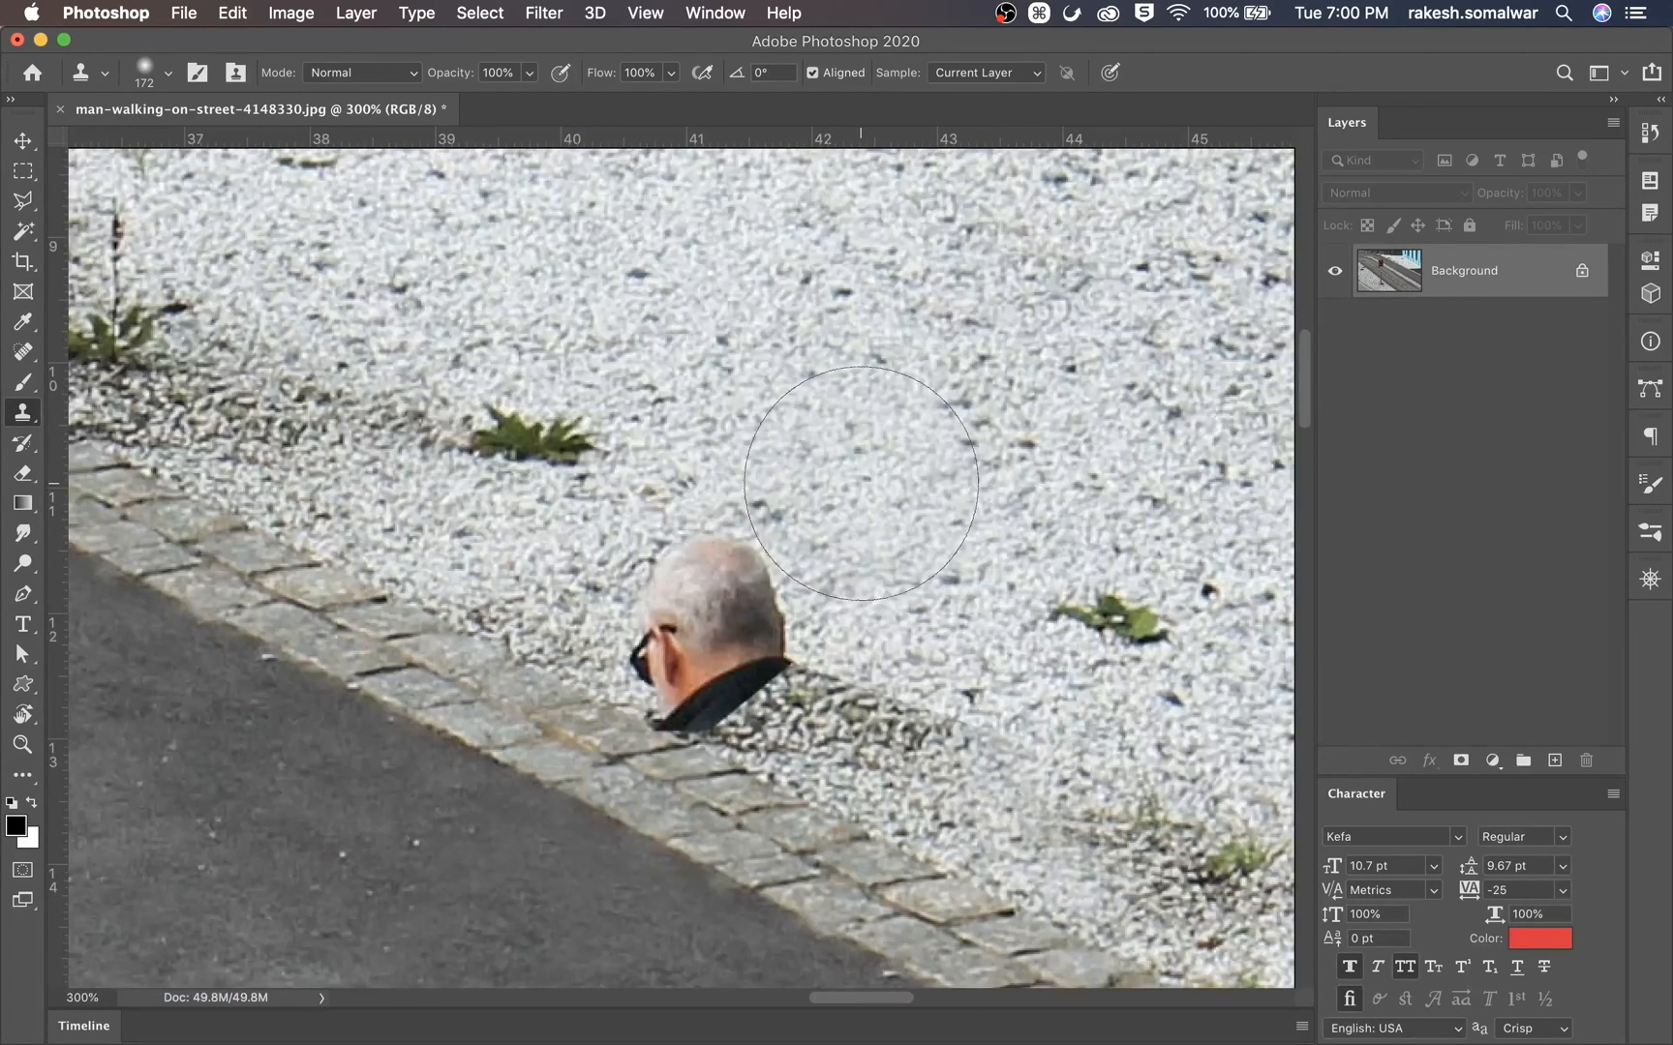
pyautogui.press('[')
pyautogui.press('[')
pyautogui.press('[')
pyautogui.press('[')
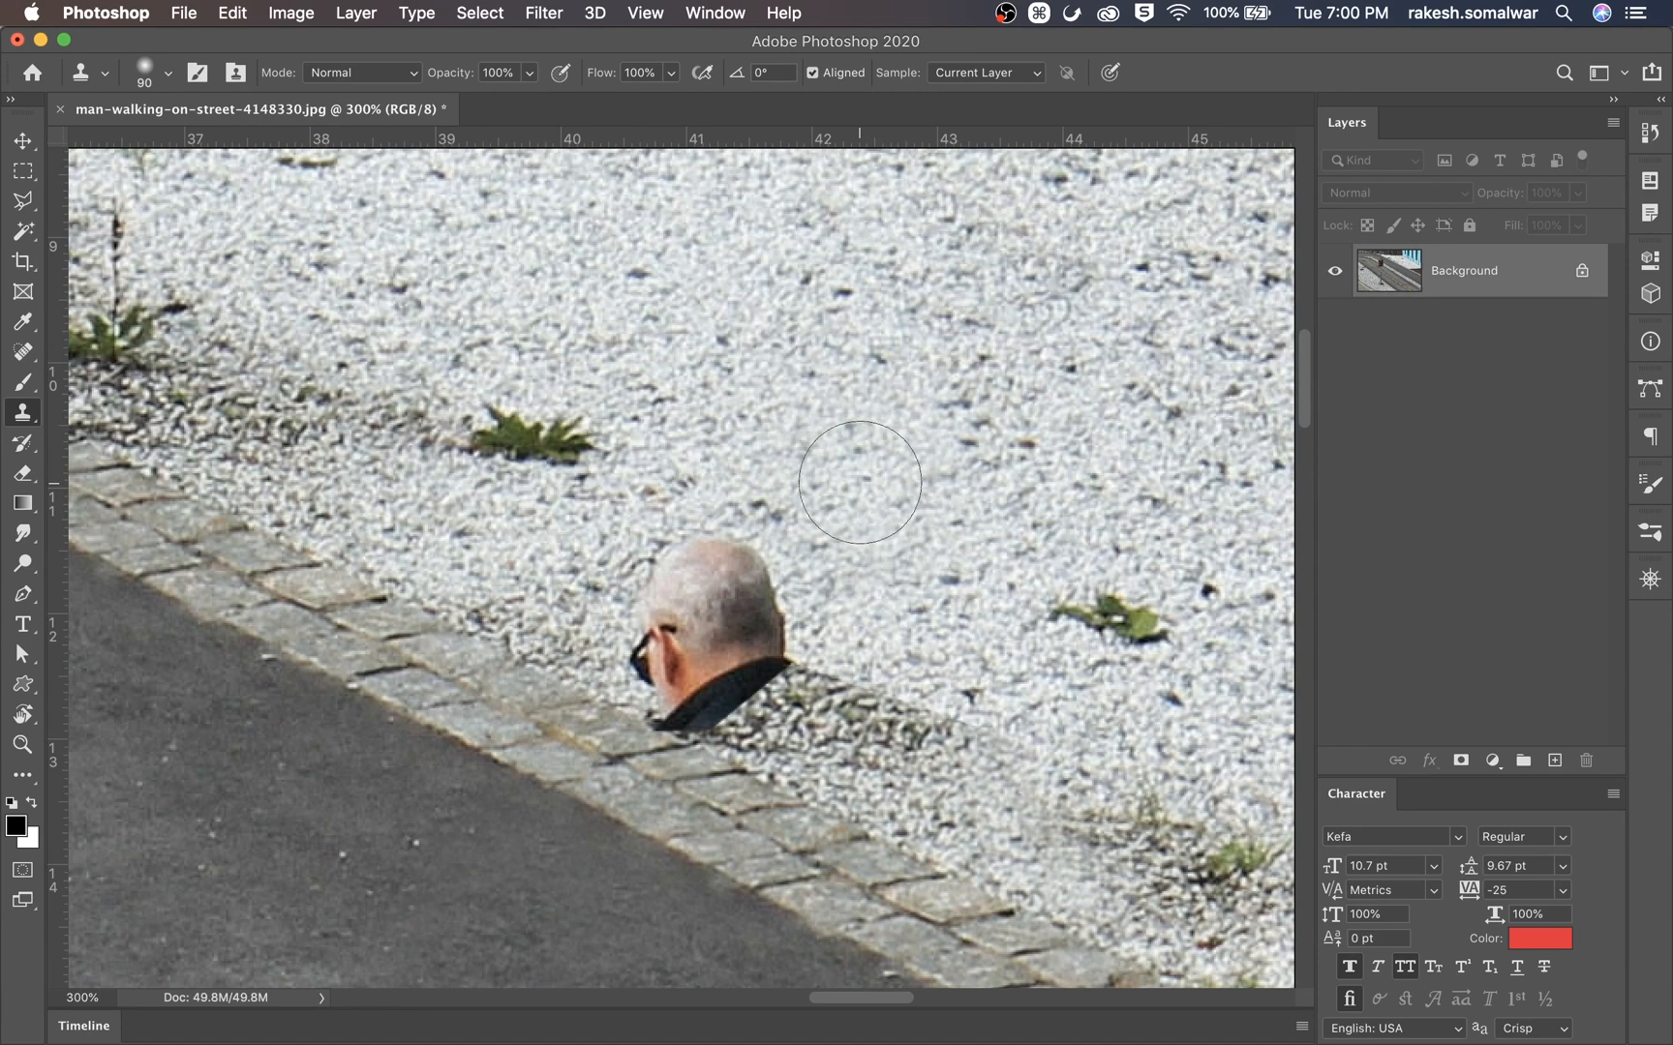
pyautogui.rightClick(860, 482)
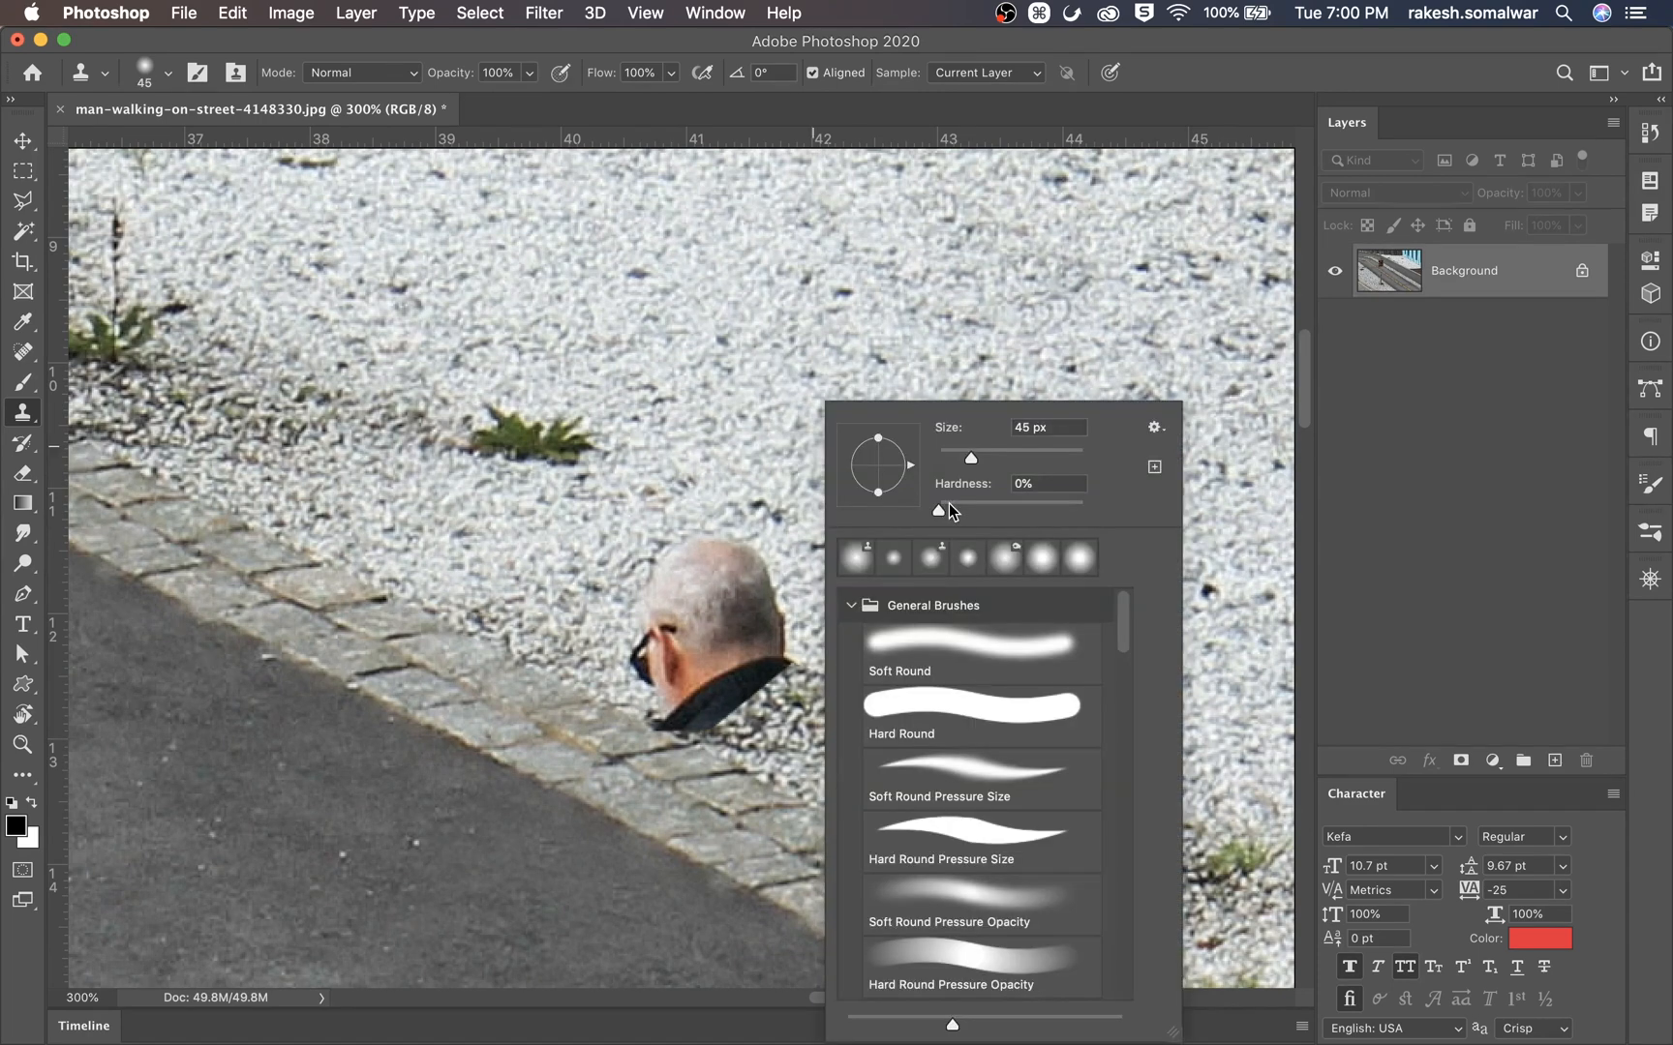
pyautogui.moveTo(949, 509); pyautogui.dragTo(978, 458)
# Step: Clone white gravel over the man's face, glasses and most of his collar
pyautogui.click(666, 712)
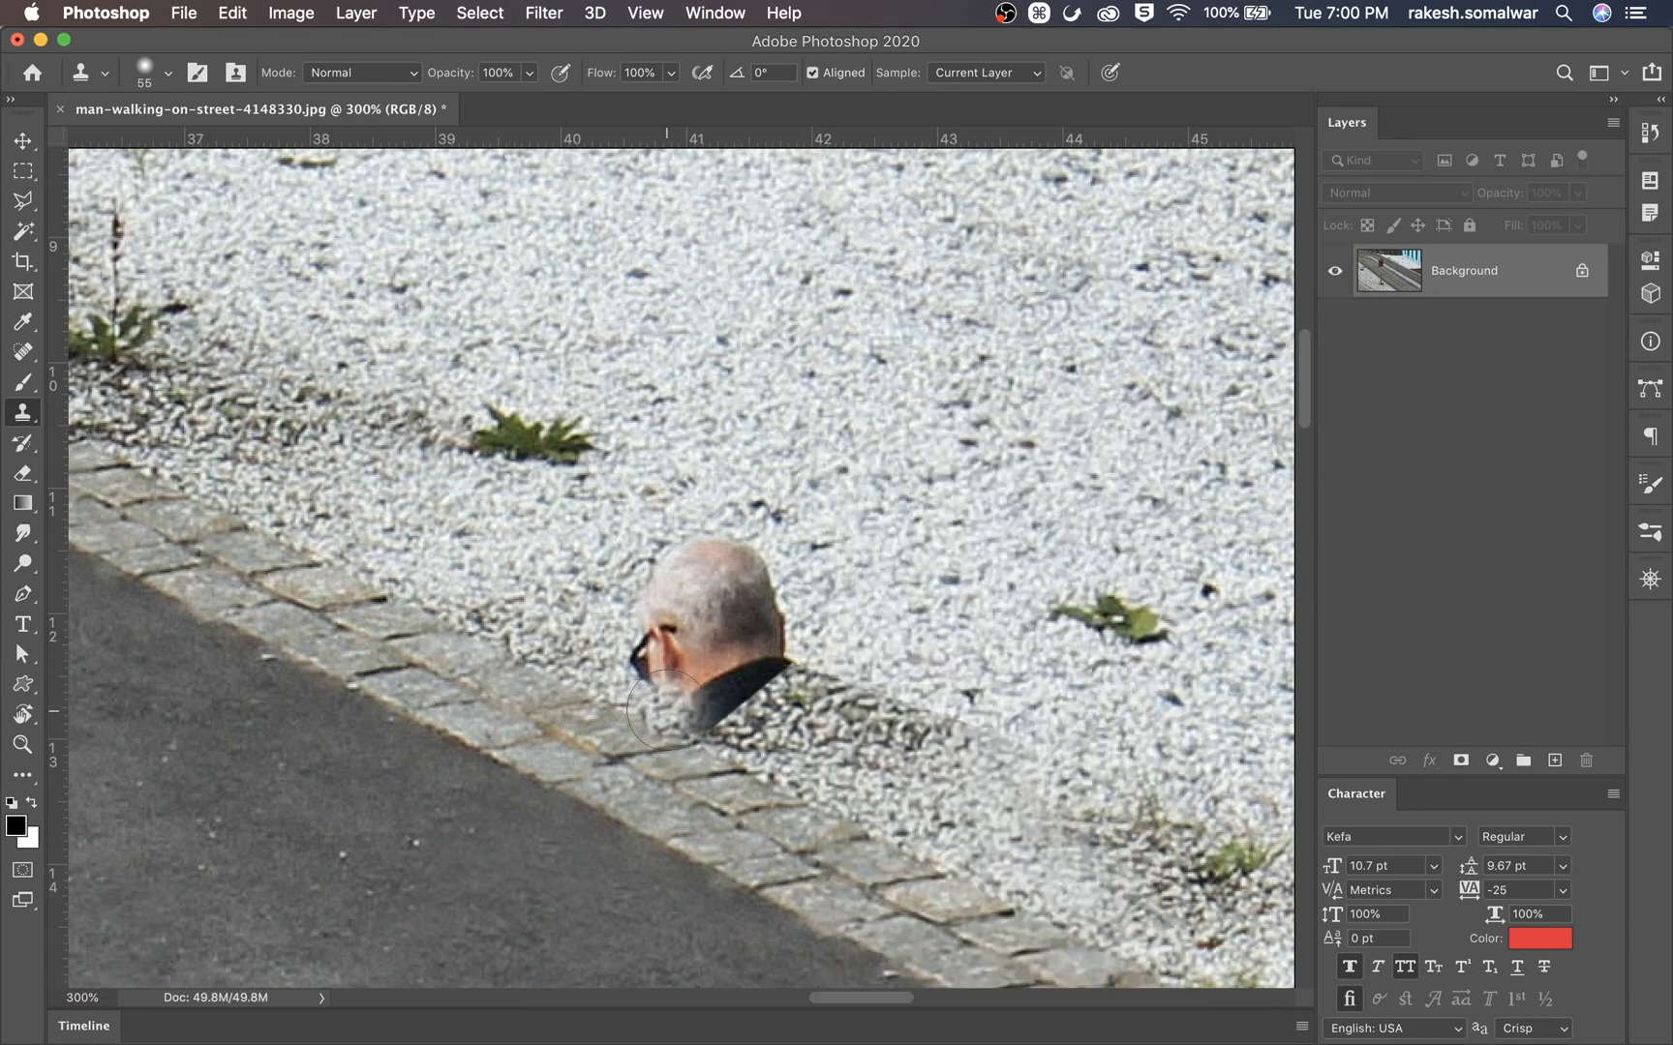
pyautogui.moveTo(666, 712)
pyautogui.mouseDown()
pyautogui.moveTo(669, 621)
pyautogui.moveTo(778, 549)
pyautogui.mouseUp()
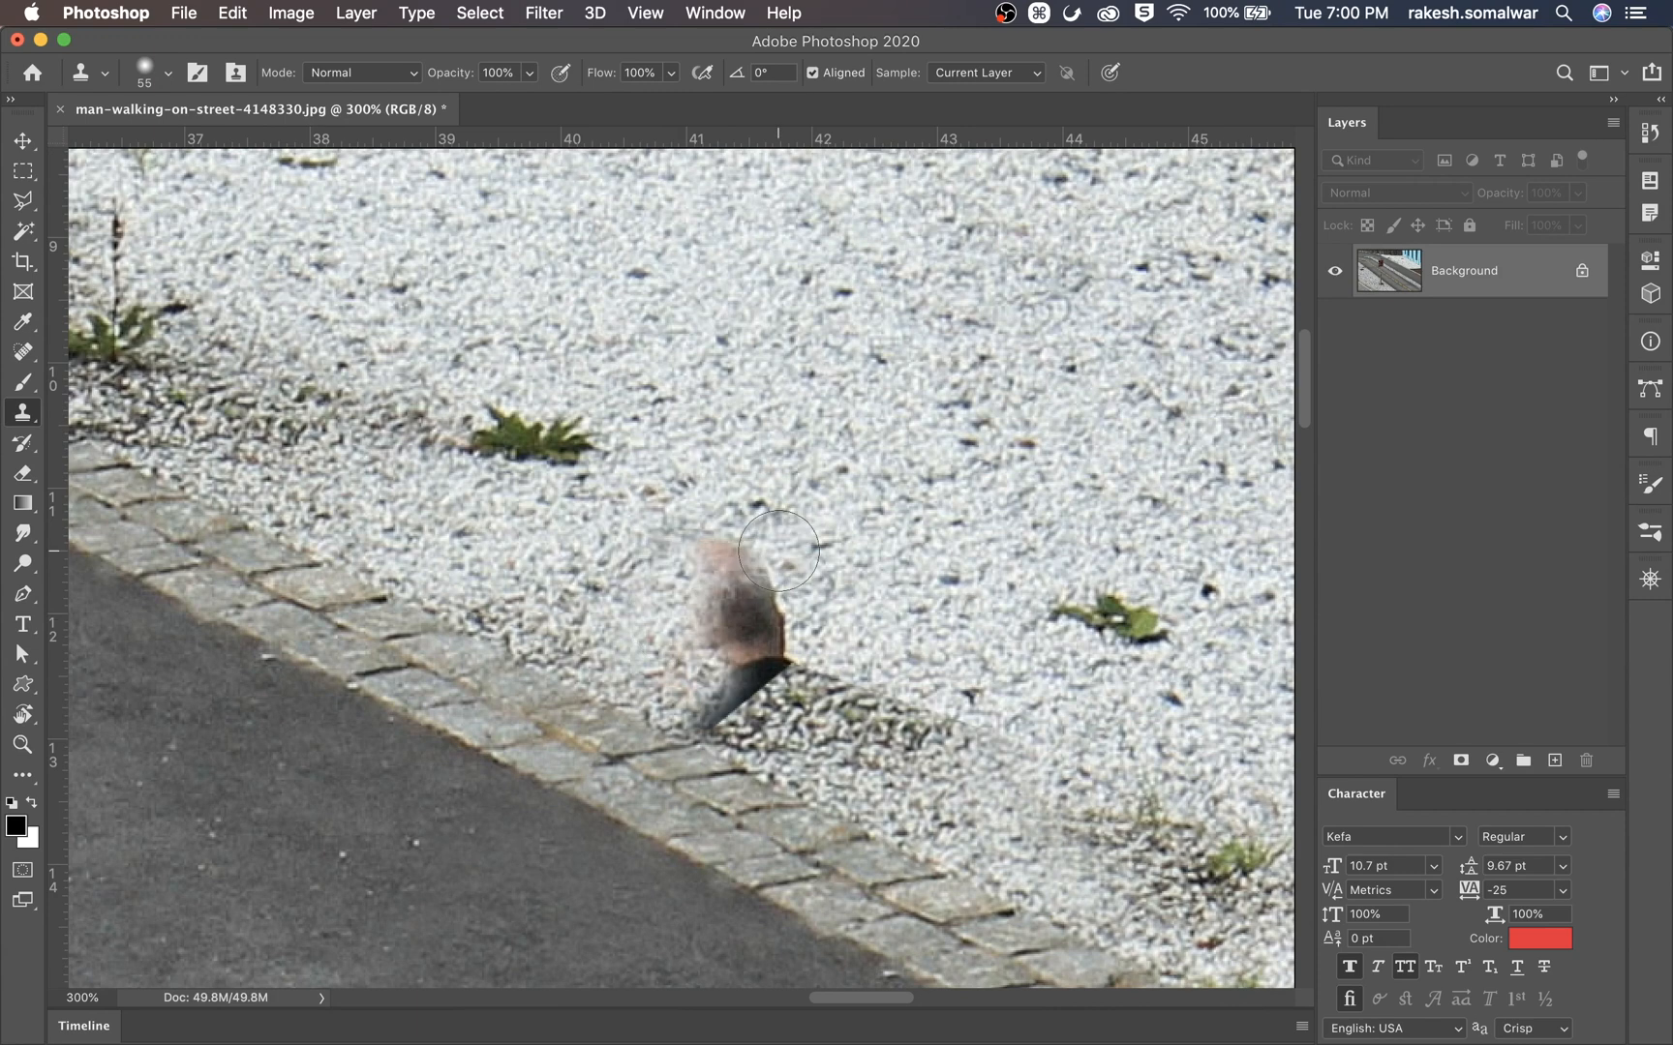
pyautogui.moveTo(686, 639)
pyautogui.mouseDown()
pyautogui.moveTo(697, 676)
pyautogui.moveTo(701, 714)
pyautogui.mouseUp()
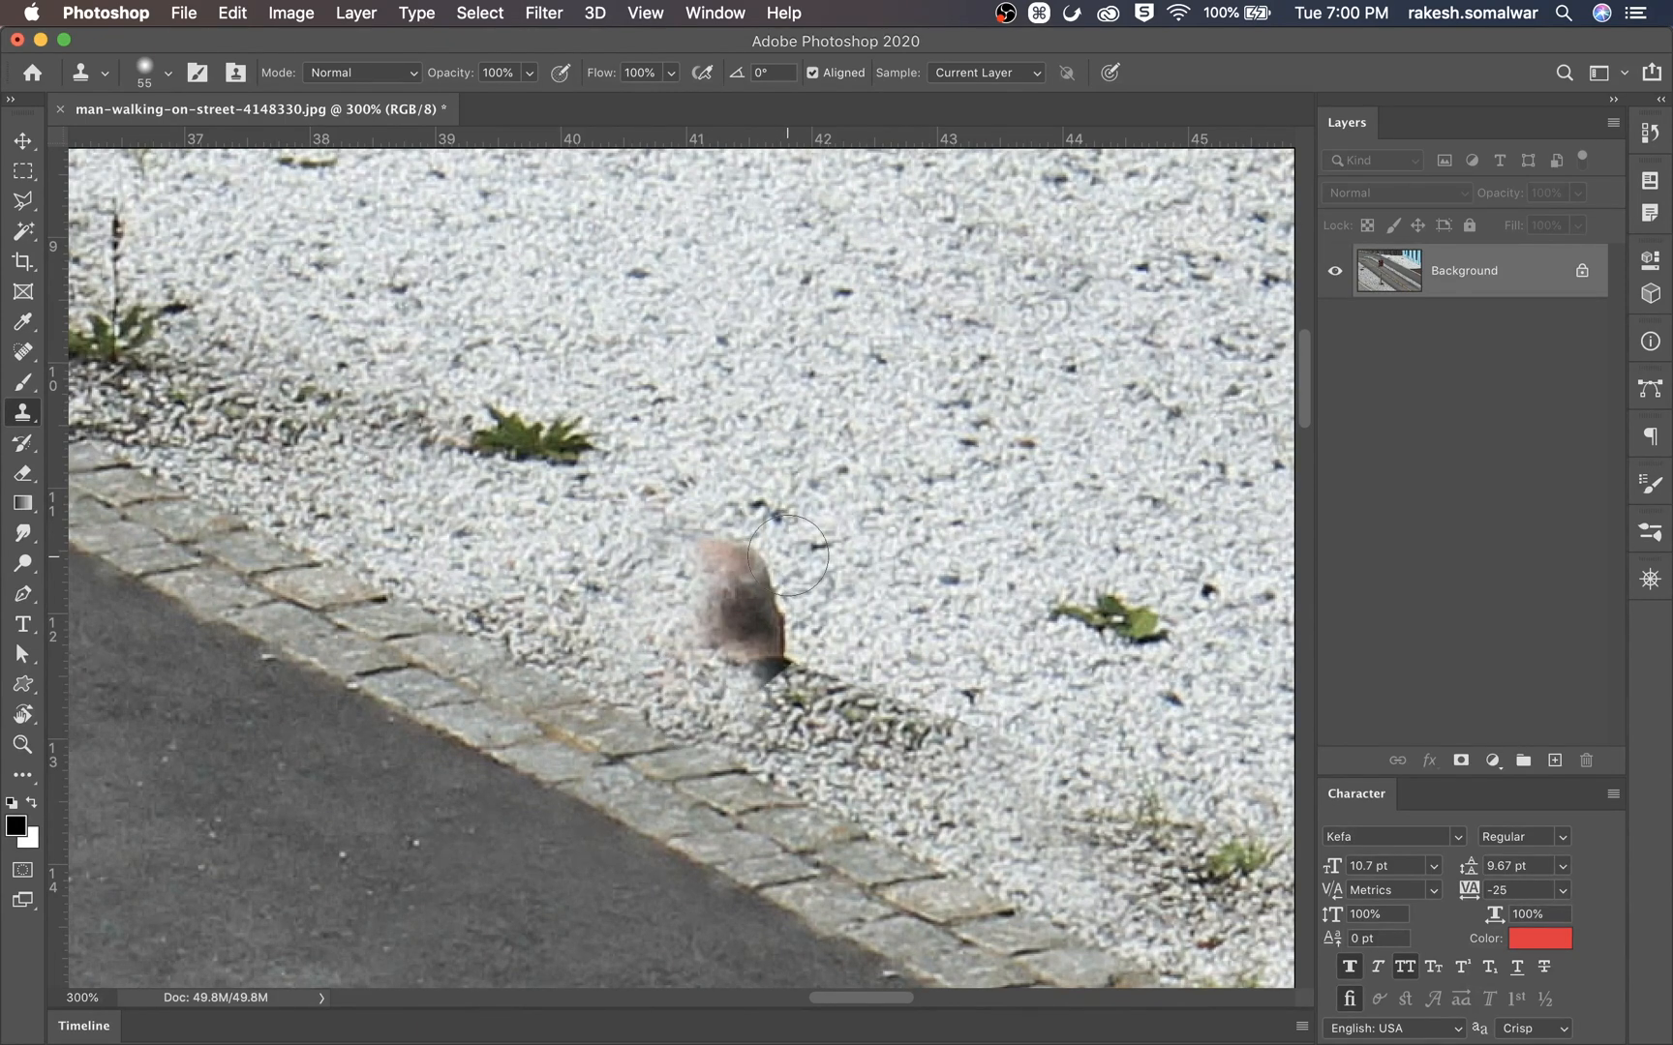
# Step: Reduce the Clone Stamp brush to 36 px with 15% hardness
pyautogui.rightClick(932, 492)
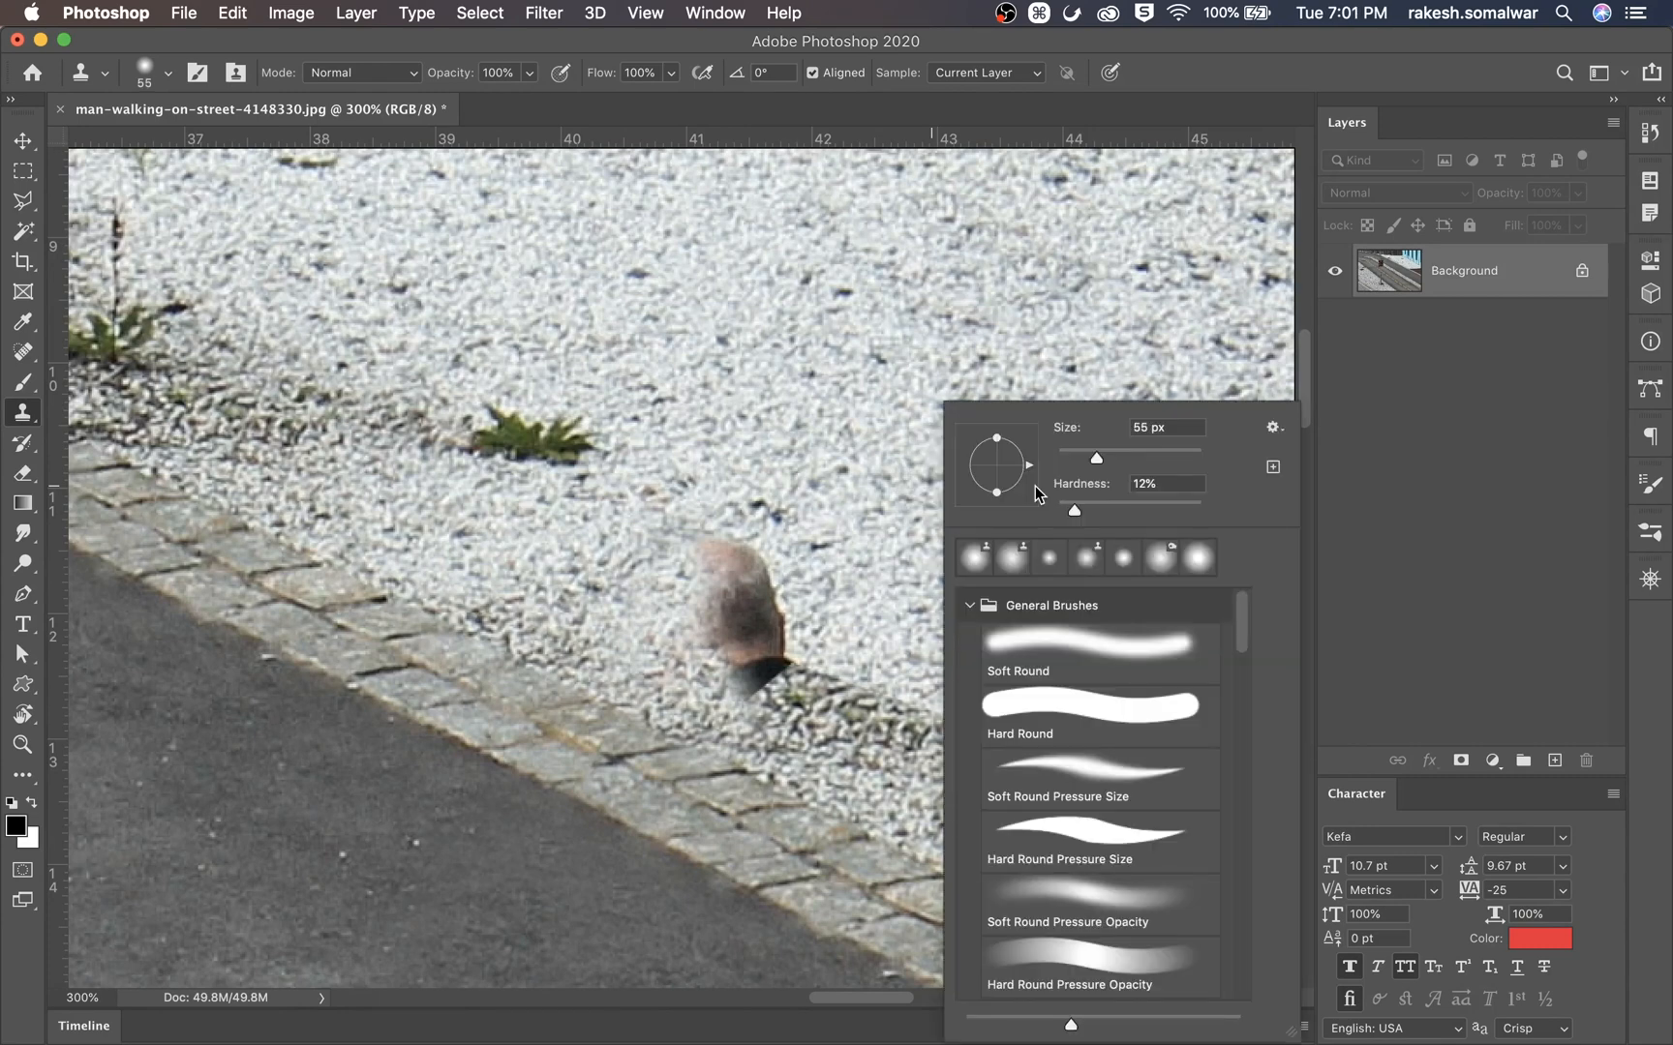
pyautogui.moveTo(1096, 458); pyautogui.dragTo(1067, 515)
pyautogui.click(1080, 511)
# Step: Sample gravel from several spots around the head and clone it over the remaining head and collar fragments
pyautogui.press('alt')
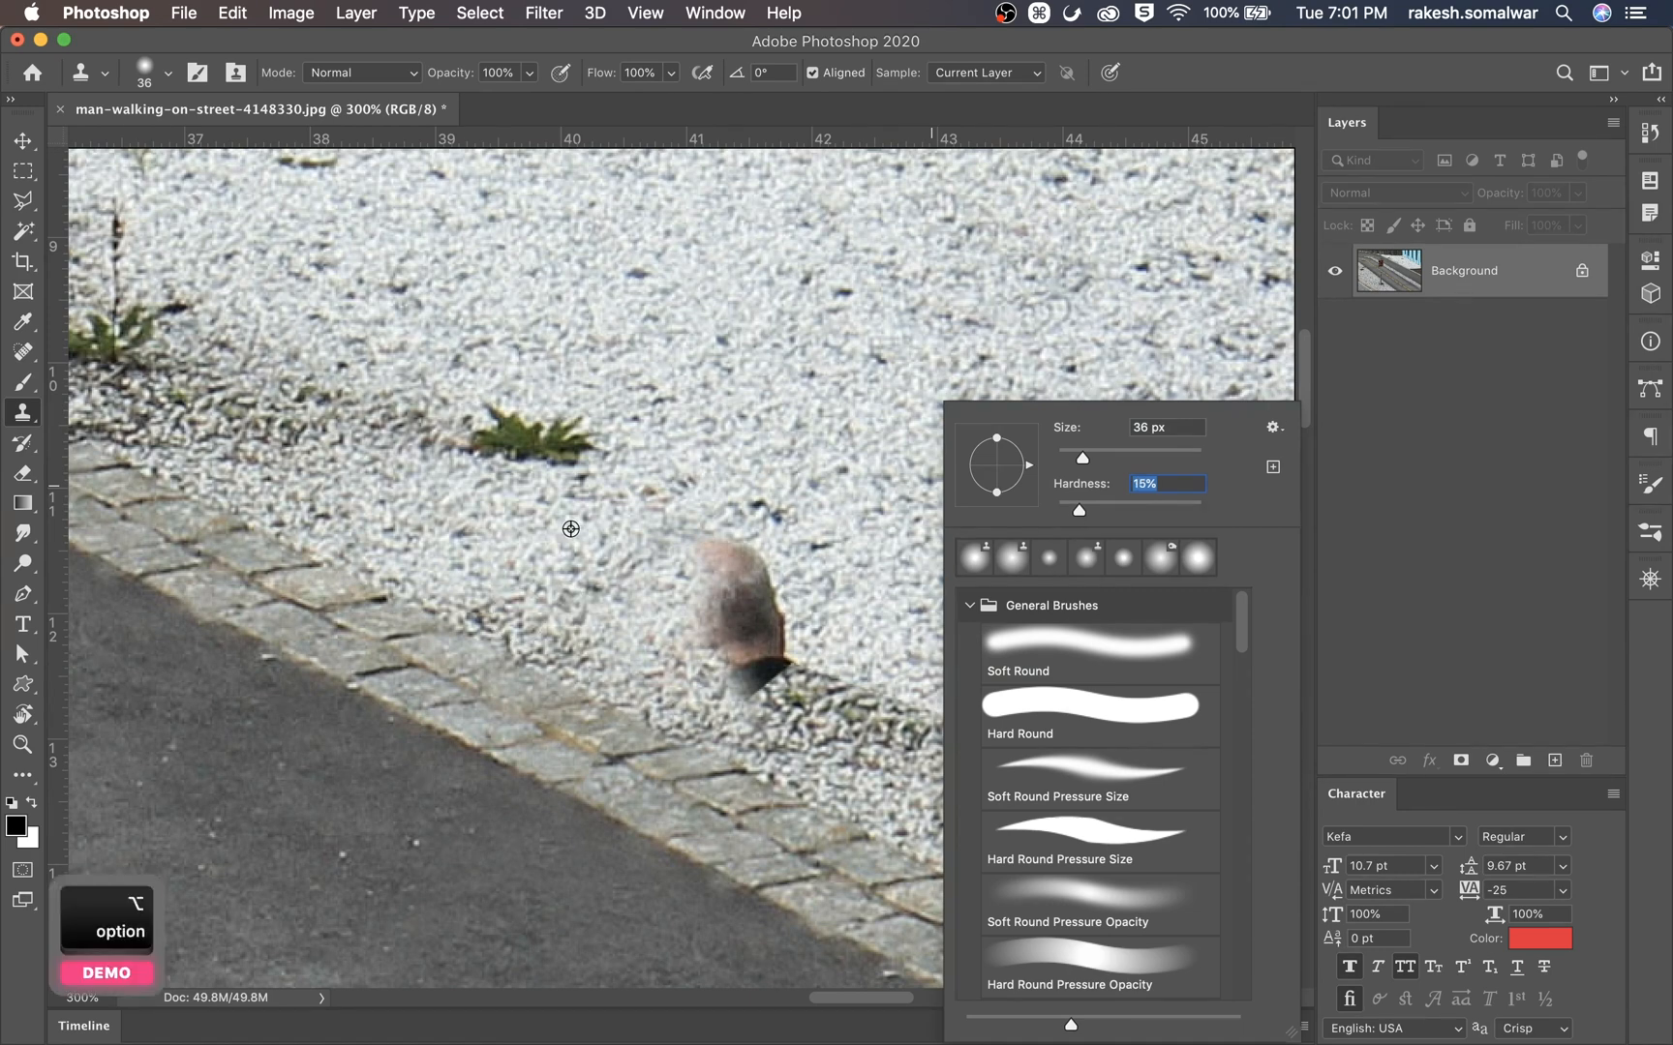
pyautogui.keyDown('alt'); pyautogui.click(571, 528); pyautogui.keyUp('alt')
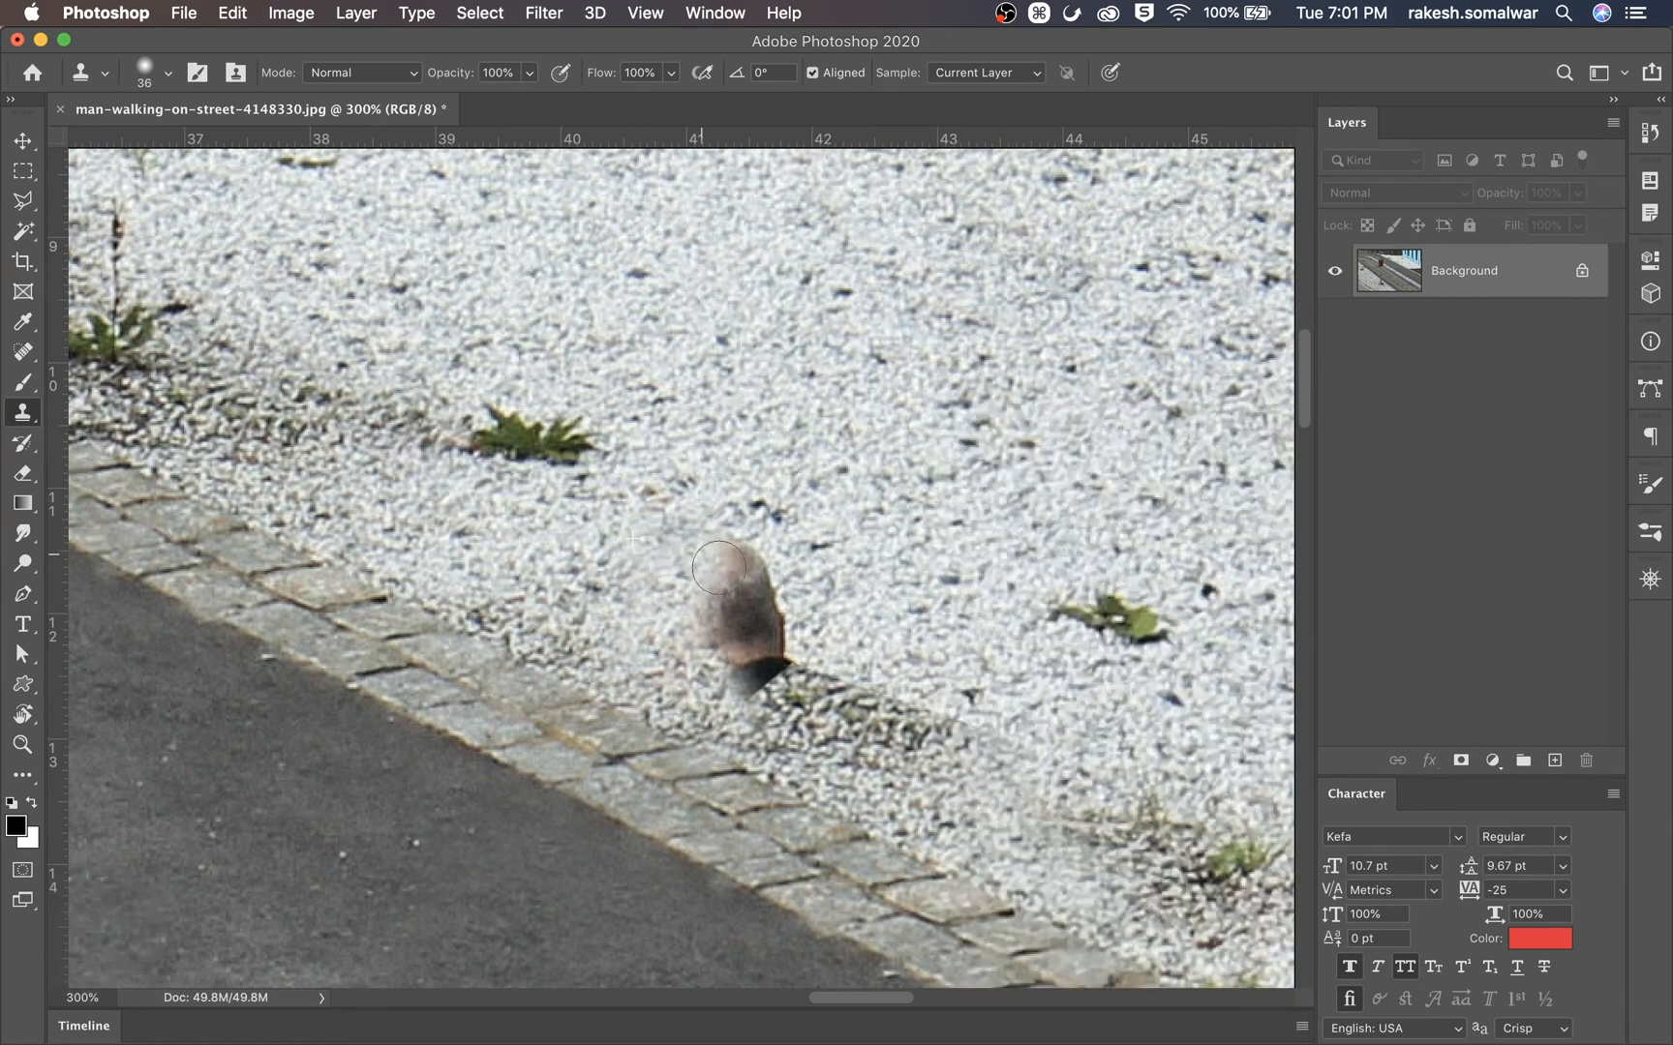
pyautogui.press('alt')
pyautogui.keyDown('alt'); pyautogui.click(849, 587); pyautogui.keyUp('alt')
pyautogui.moveTo(782, 560)
pyautogui.mouseDown()
pyautogui.moveTo(712, 554)
pyautogui.moveTo(773, 599)
pyautogui.moveTo(732, 583)
pyautogui.moveTo(780, 615)
pyautogui.moveTo(738, 598)
pyautogui.moveTo(793, 643)
pyautogui.moveTo(769, 668)
pyautogui.mouseUp()
pyautogui.keyDown('alt'); pyautogui.click(818, 599); pyautogui.keyUp('alt')
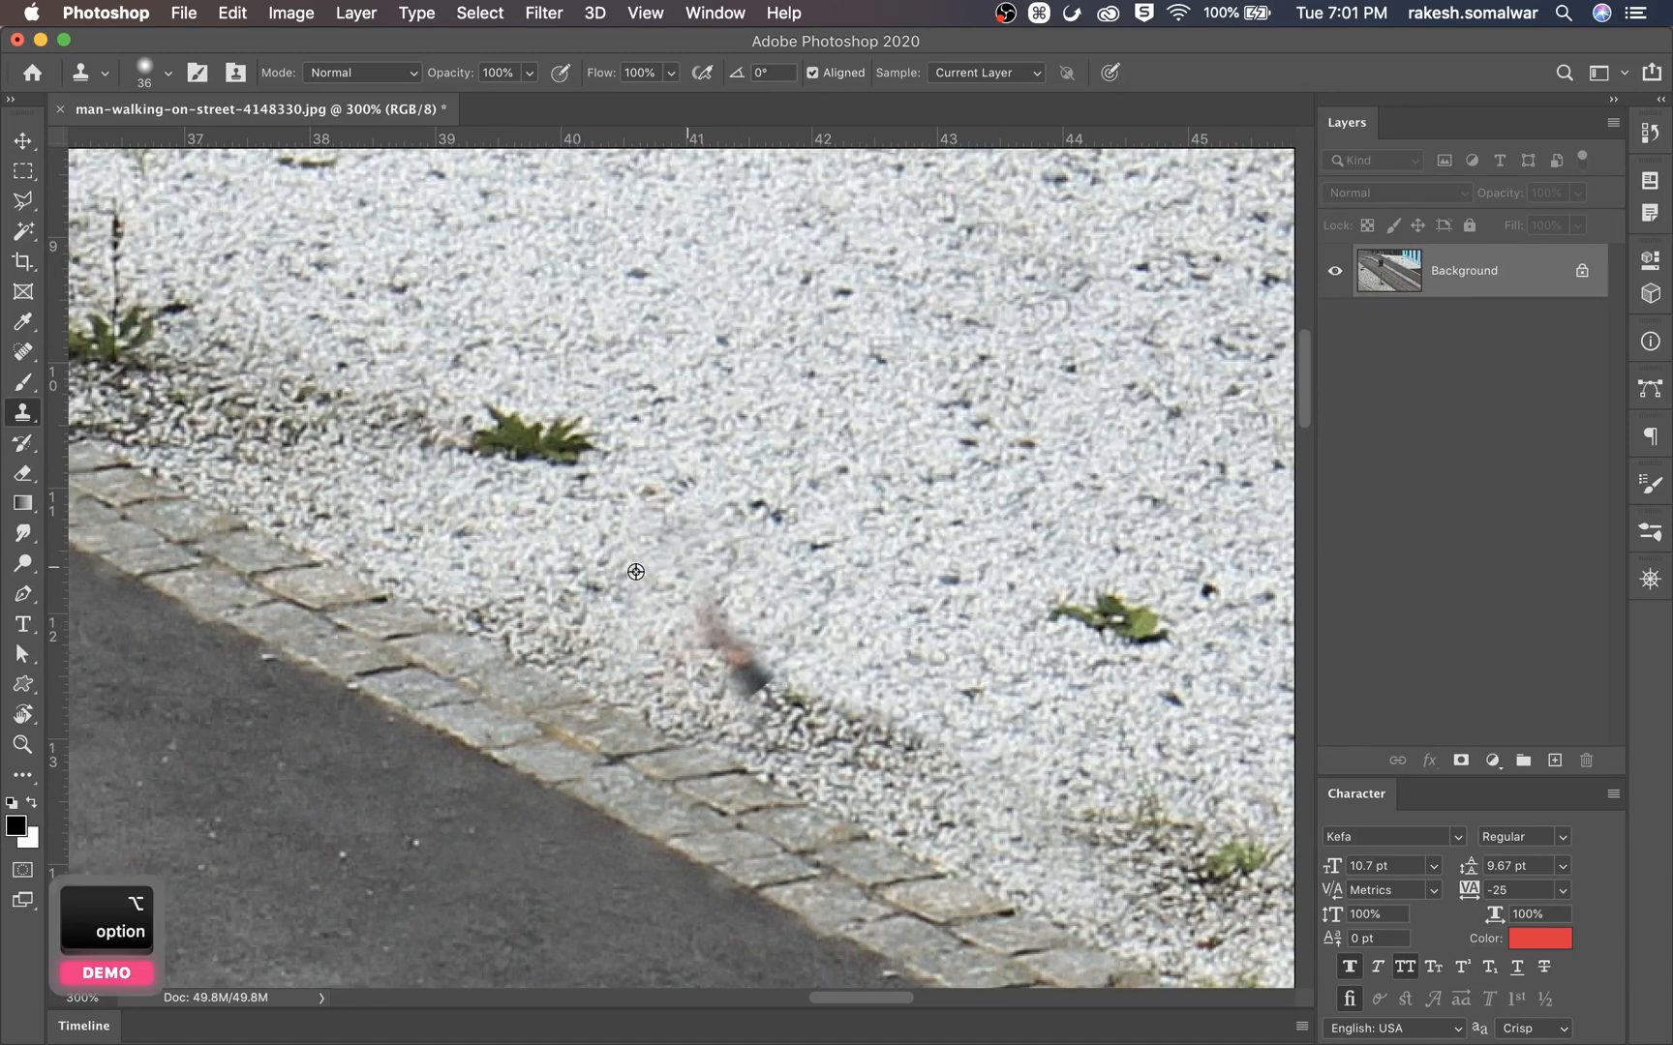
pyautogui.keyDown('alt'); pyautogui.click(589, 570); pyautogui.keyUp('alt')
pyautogui.moveTo(692, 622)
pyautogui.mouseDown()
pyautogui.moveTo(719, 653)
pyautogui.moveTo(688, 641)
pyautogui.moveTo(770, 699)
pyautogui.moveTo(656, 632)
pyautogui.moveTo(797, 717)
pyautogui.moveTo(878, 735)
pyautogui.mouseUp()
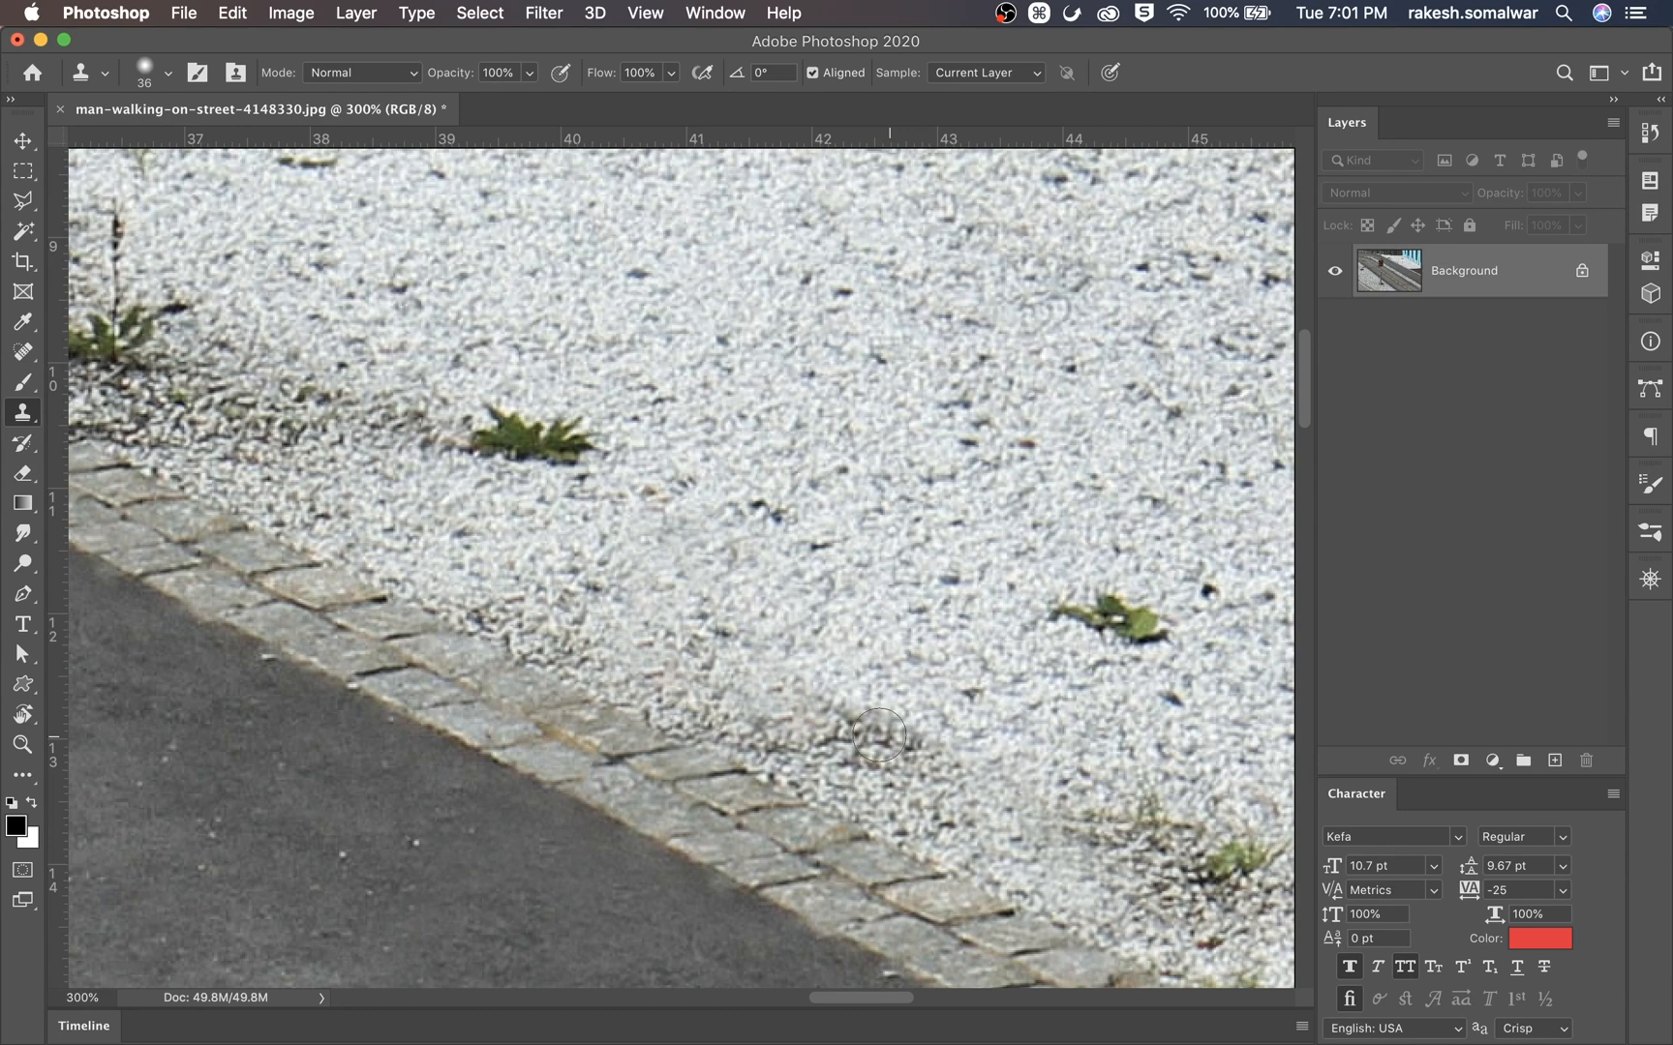
# Step: Clone gravel along the curb edge where the head was to blend the retouch, and fit the whole photo in view
pyautogui.press('super+minus')
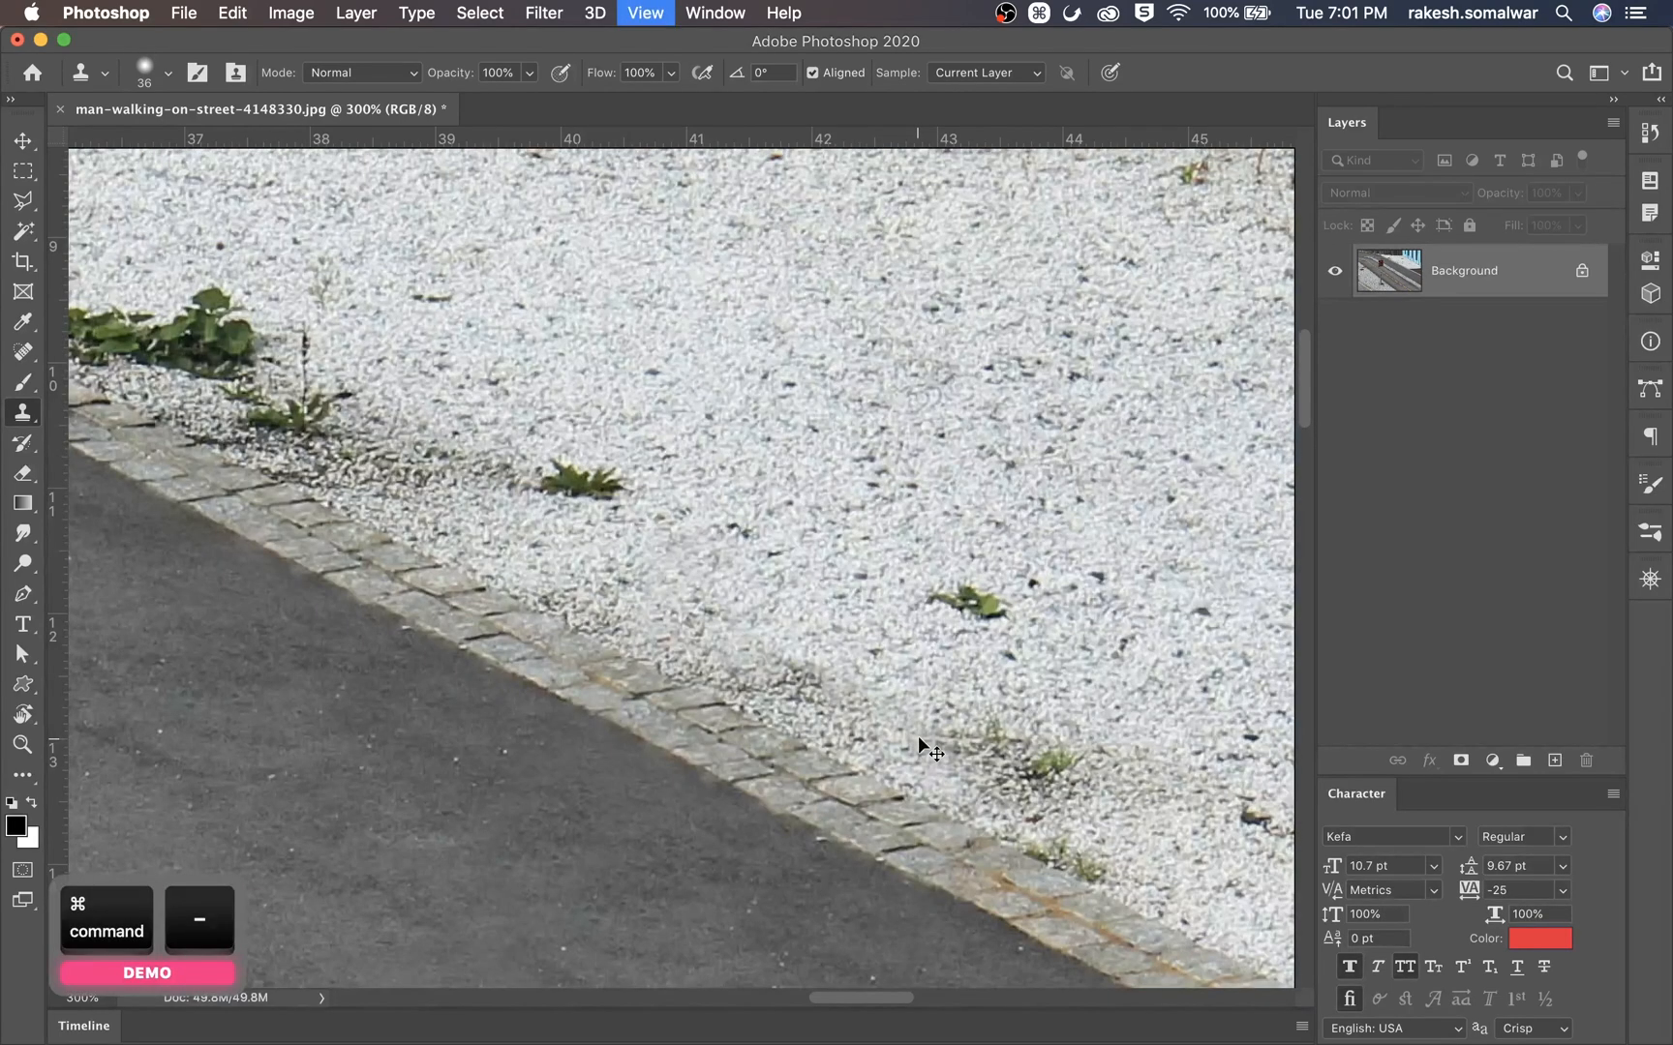
pyautogui.press('super+minus')
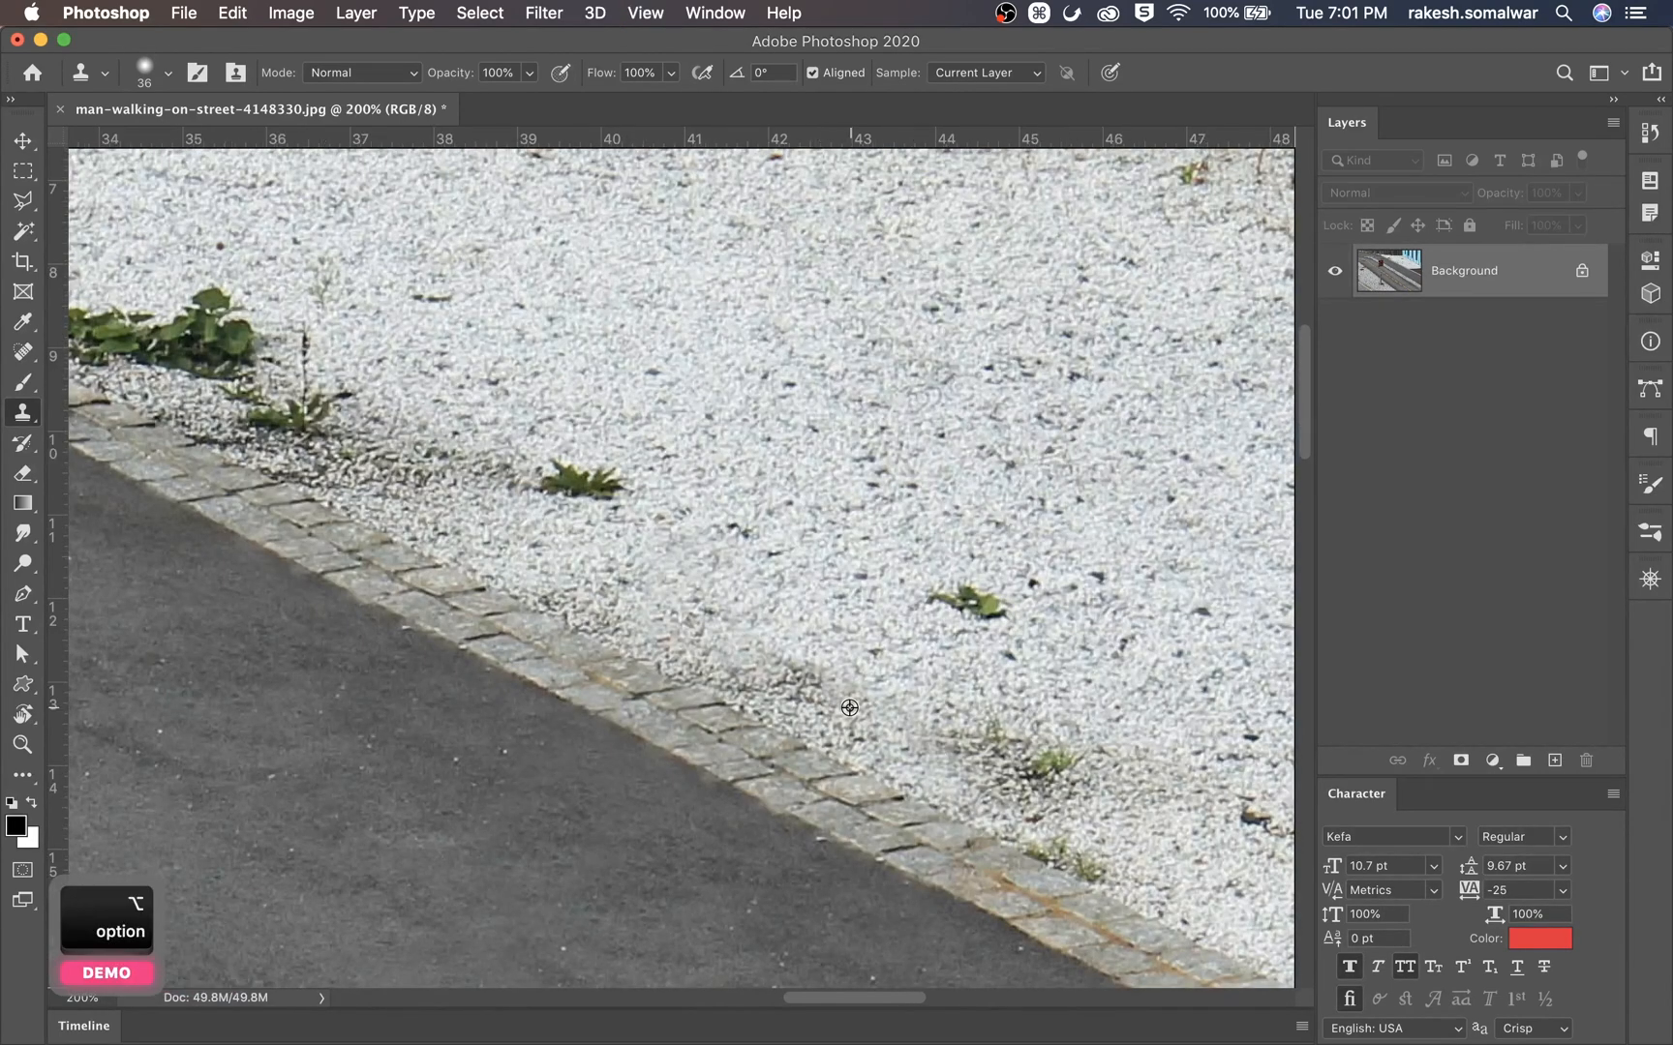
pyautogui.keyDown('alt'); pyautogui.click(849, 707); pyautogui.keyUp('alt')
pyautogui.moveTo(763, 665); pyautogui.dragTo(654, 625)
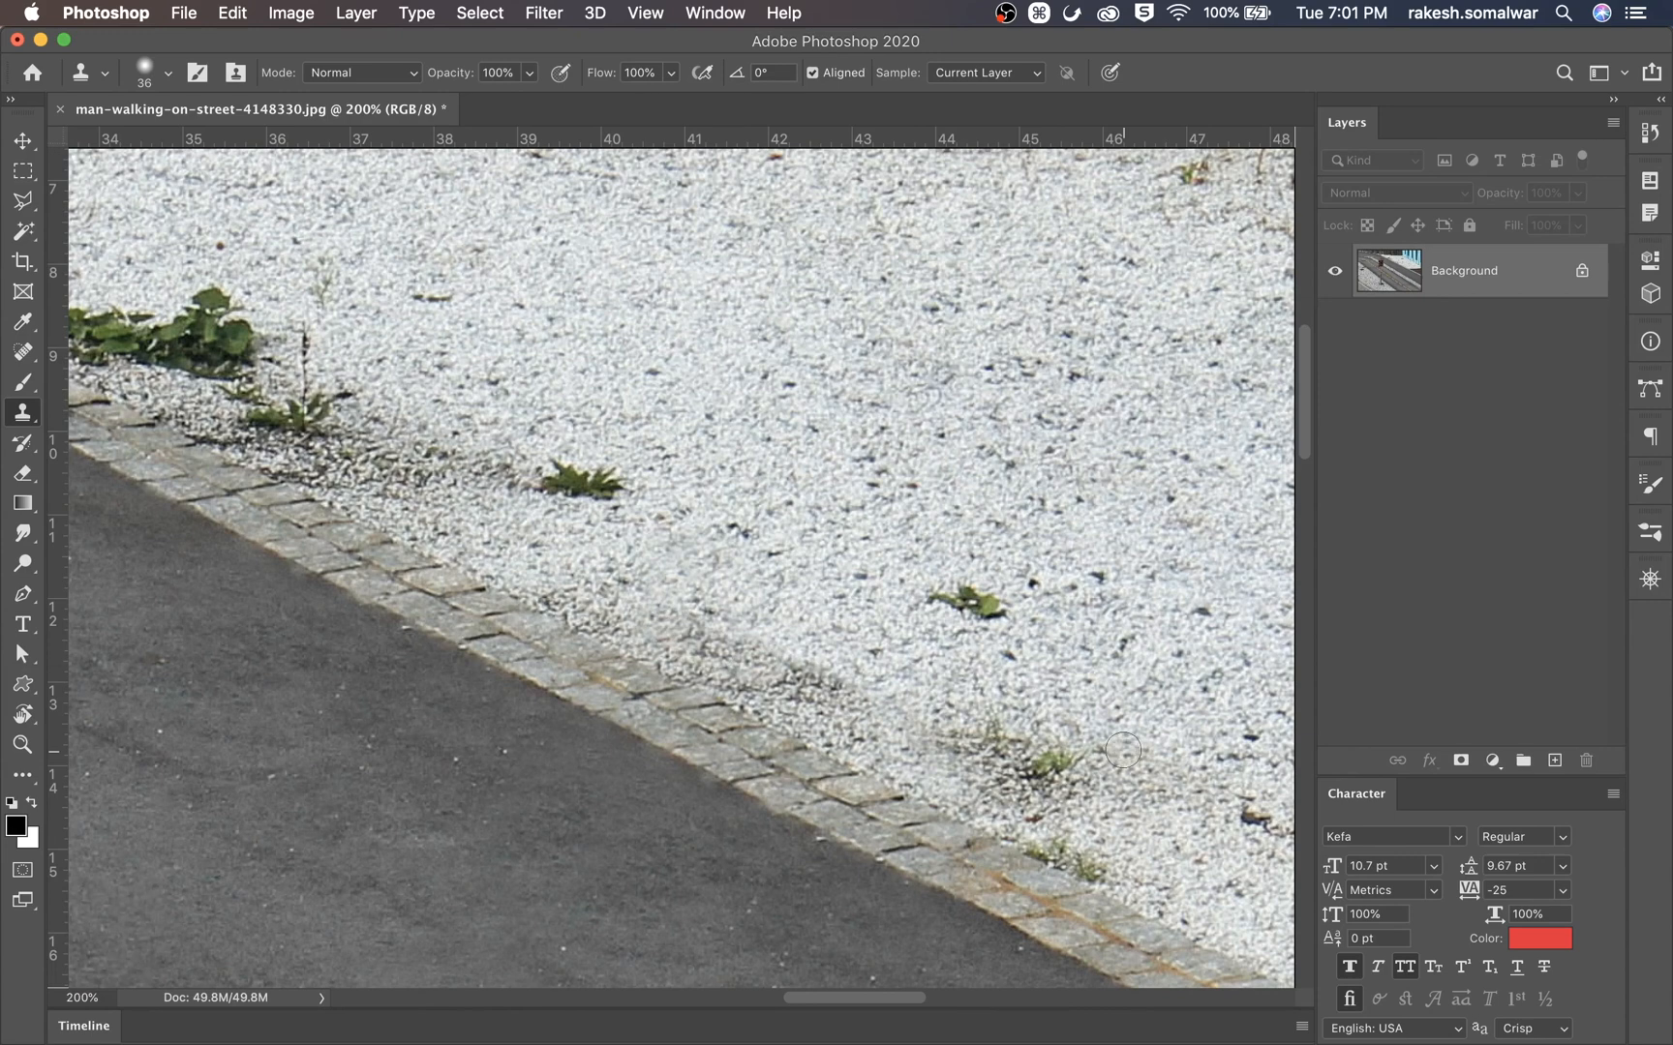
pyautogui.press('super+0')
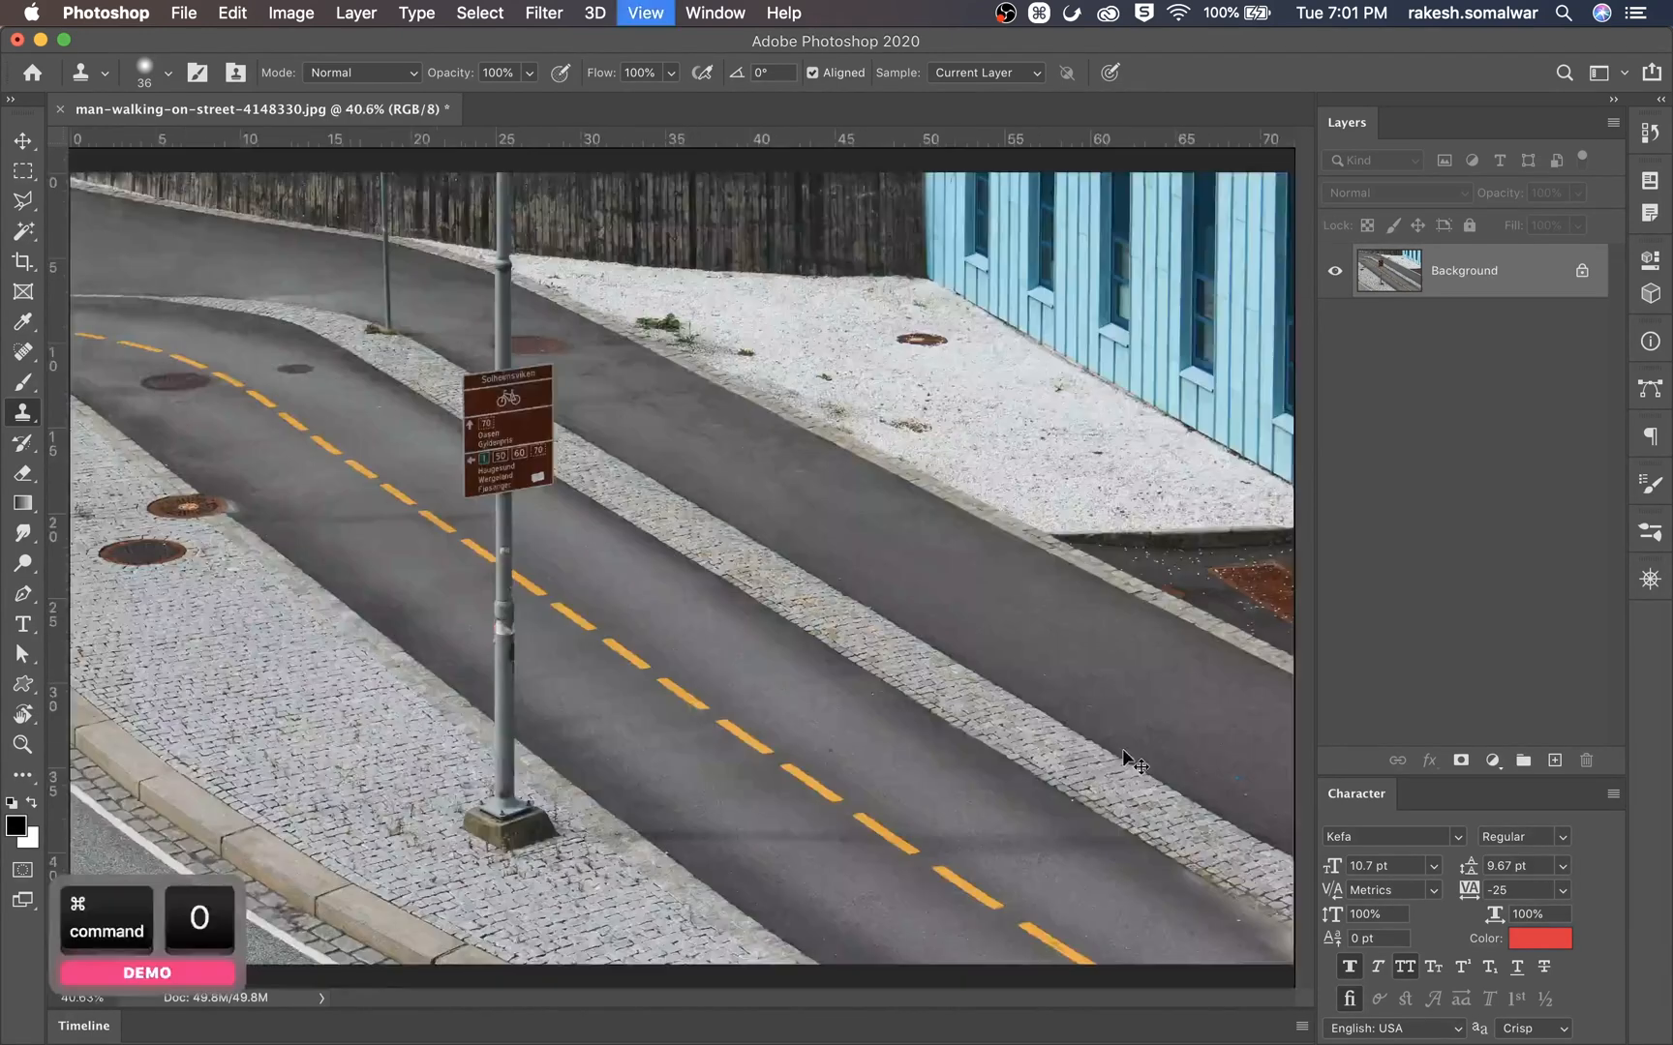